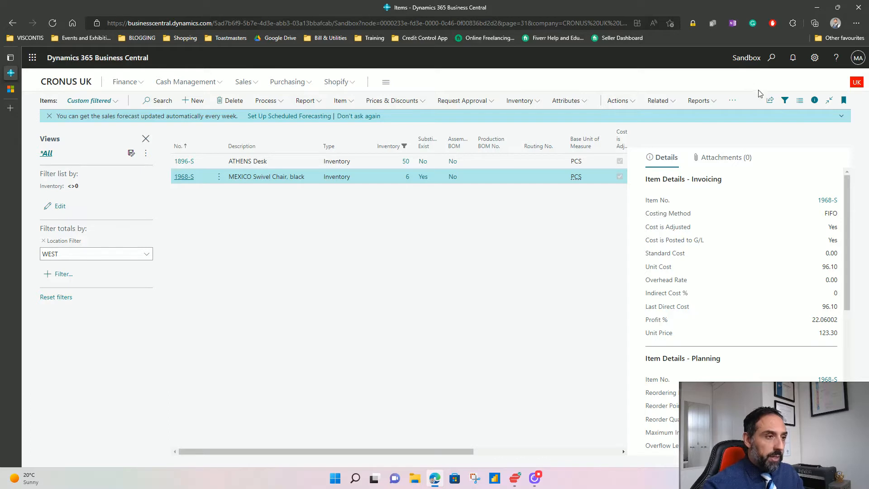
Step: Export the filtered WEST items list to Excel, open the downloaded Items (2).xlsx and enable editing
left_click(770, 101)
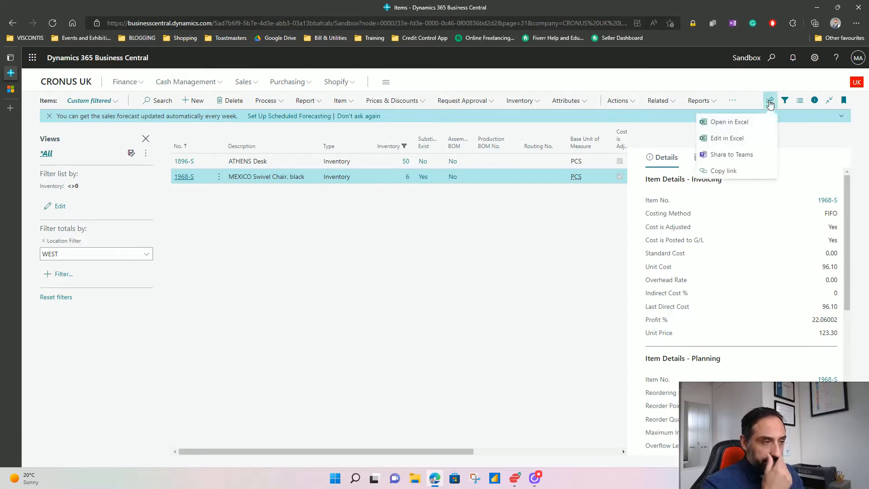
left_click(732, 121)
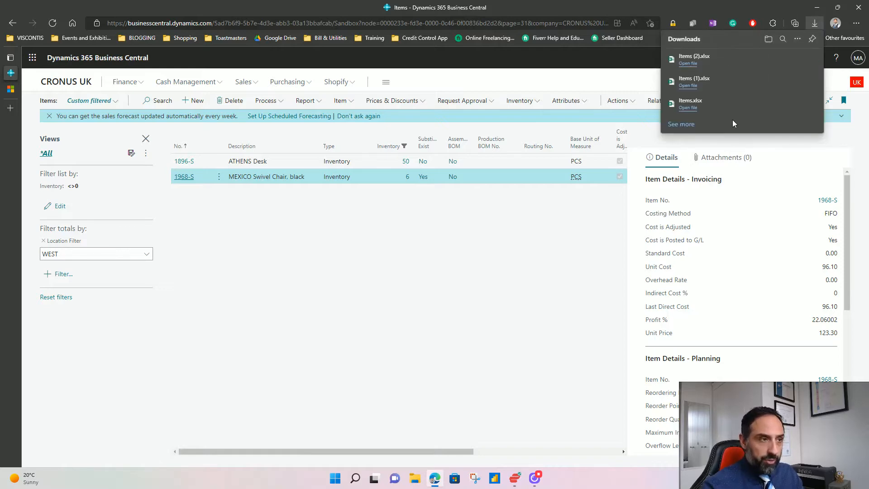
left_click(691, 59)
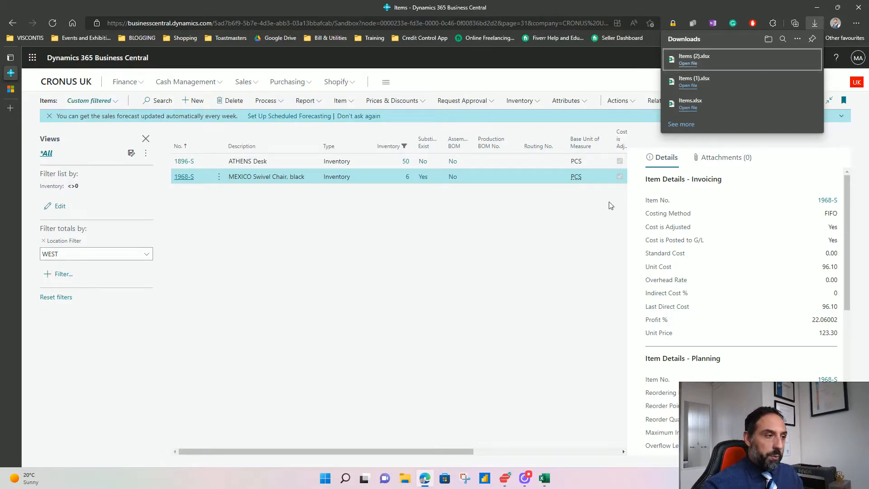
left_click(545, 484)
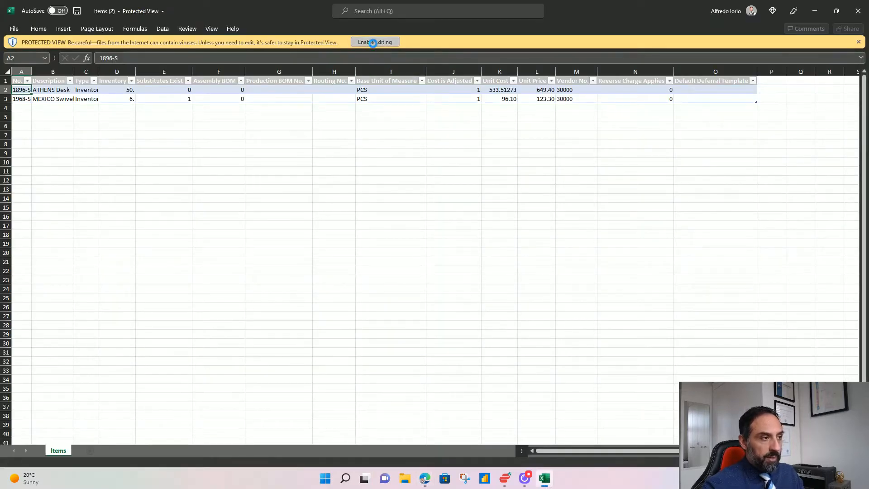
left_click(374, 42)
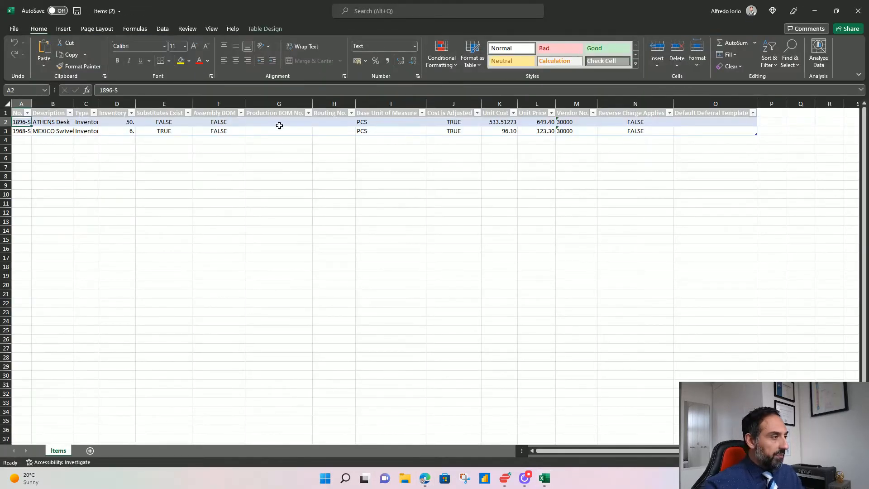
Step: Delete columns G to O, from Production BOM No. through Default Deferral Template
left_click(277, 104)
left_click_drag(469, 93, 738, 94)
left_click(675, 50)
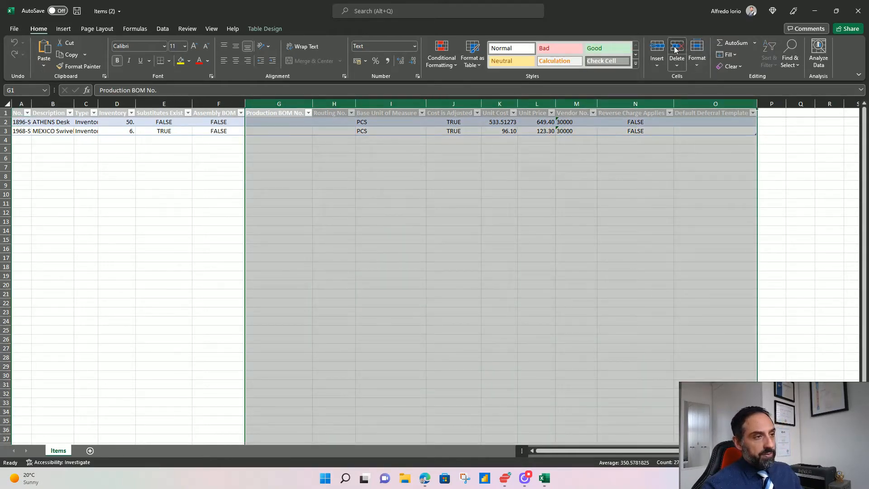
left_click(169, 210)
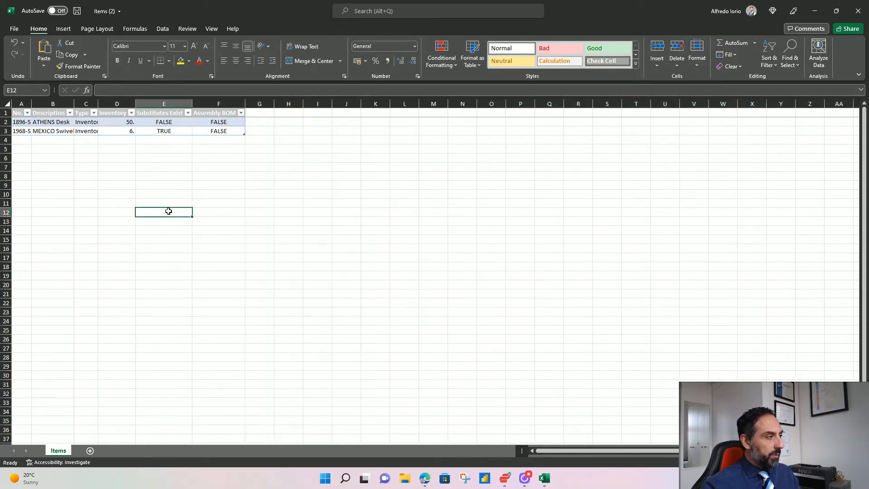
Step: Auto-fit the width of all columns and dismiss the Office new look notice
left_click(7, 104)
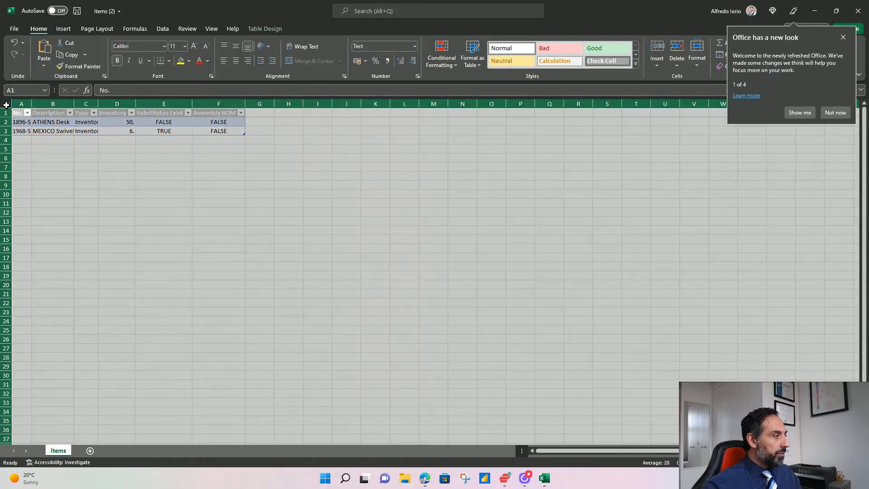
double_click(31, 103)
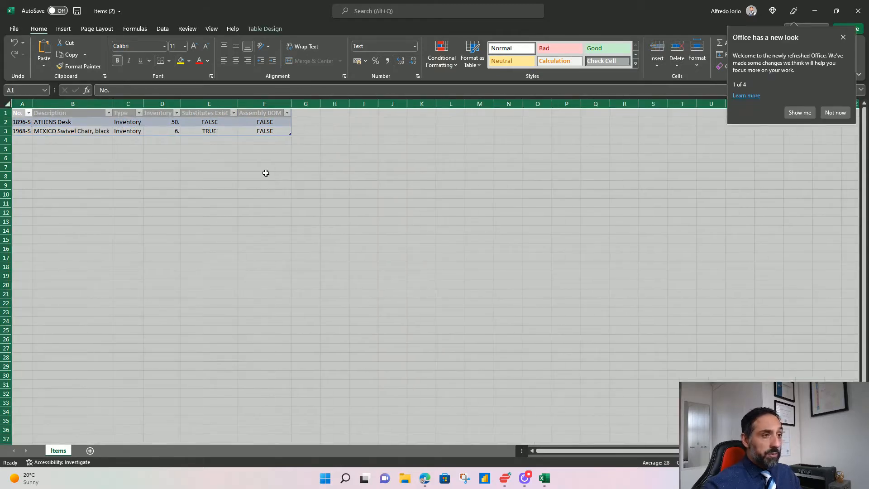
left_click(642, 191)
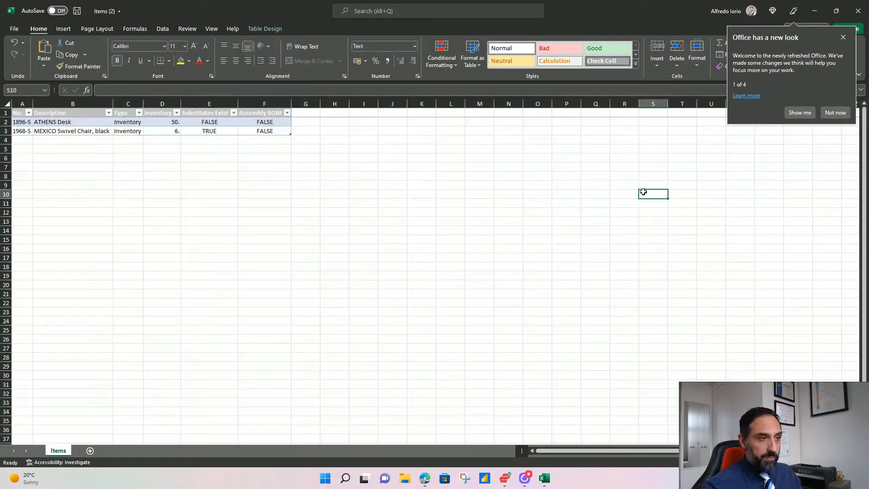
left_click(842, 39)
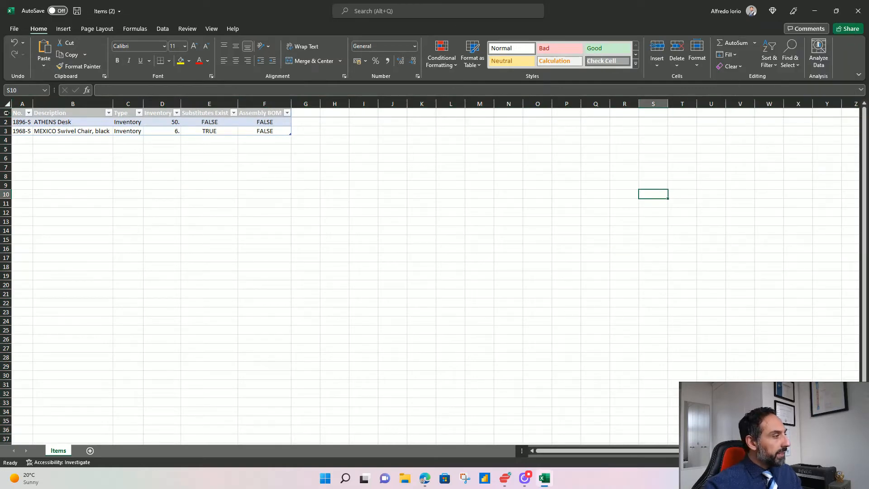
Step: Insert an empty row above the table's header row
left_click(4, 113)
right_click(4, 113)
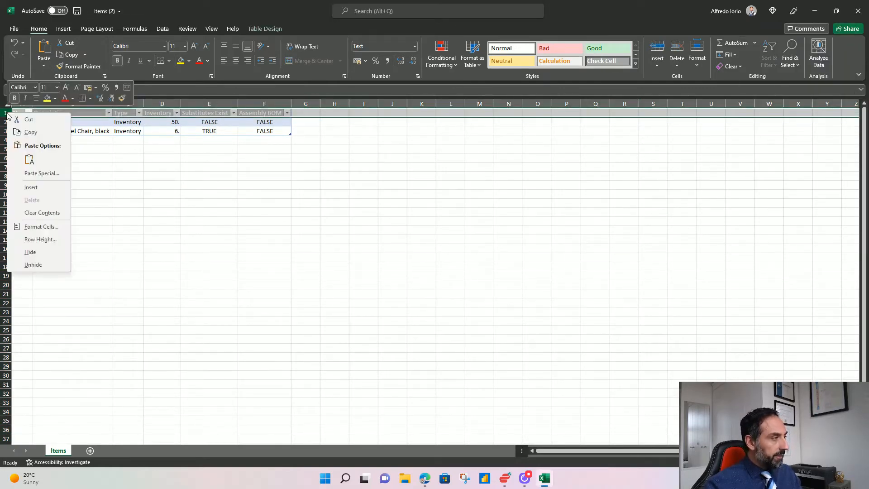
left_click(41, 188)
left_click(233, 168)
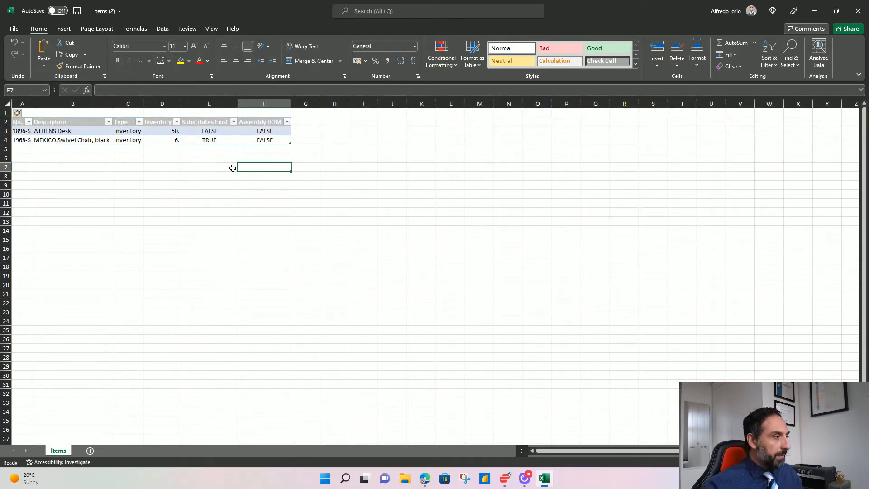
Step: Delete the Substitutes Exist and Assembly BOM columns
left_click(215, 103)
left_click_drag(240, 105, 272, 104)
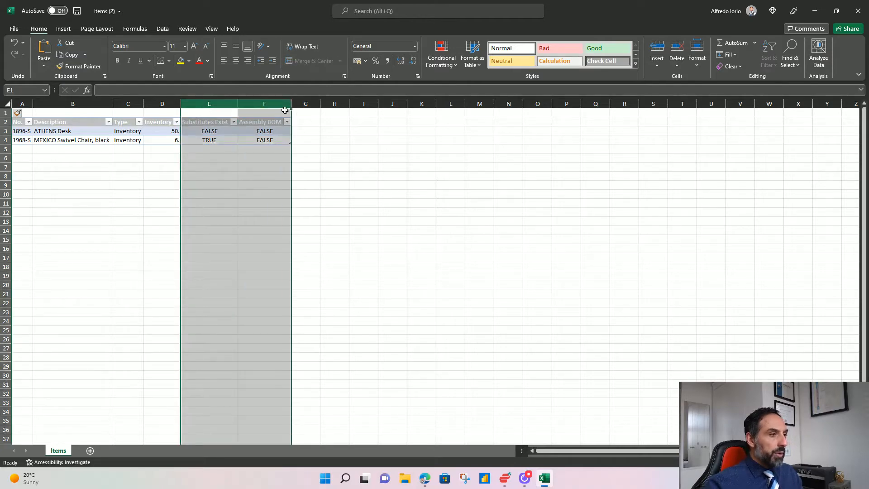
left_click(676, 49)
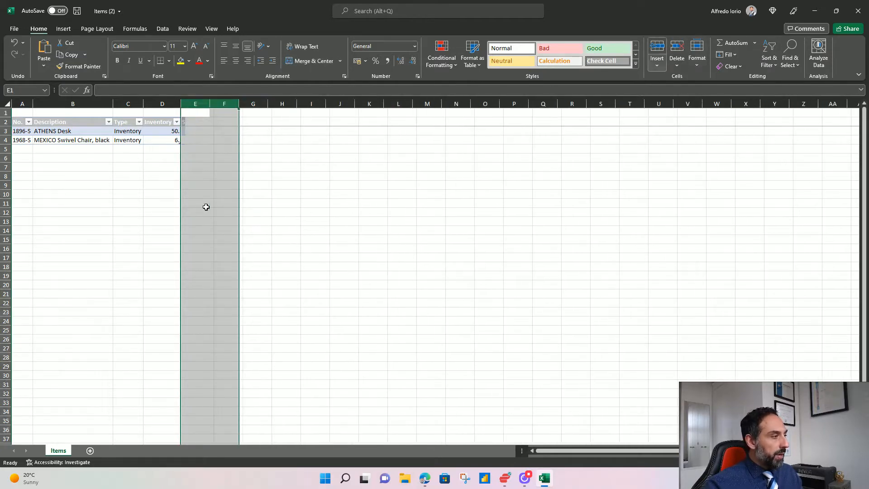
Step: Total the table's Inventory column in cell D7 with a SUM formula
left_click(158, 166)
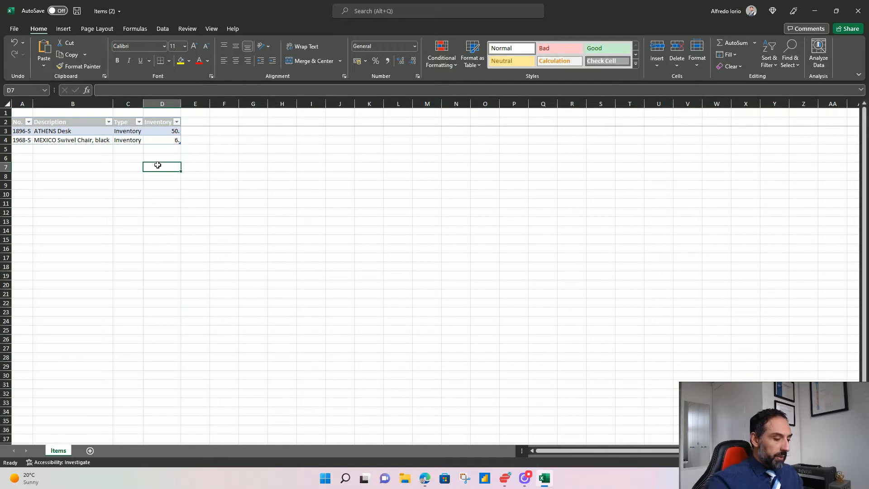
type("=SUM(")
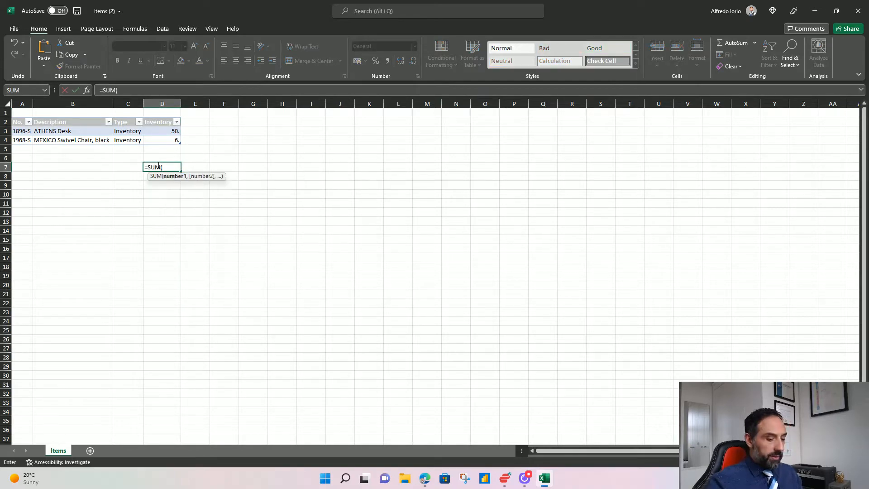
key("Up")
key("Up")
key("Up")
key("shift+Up")
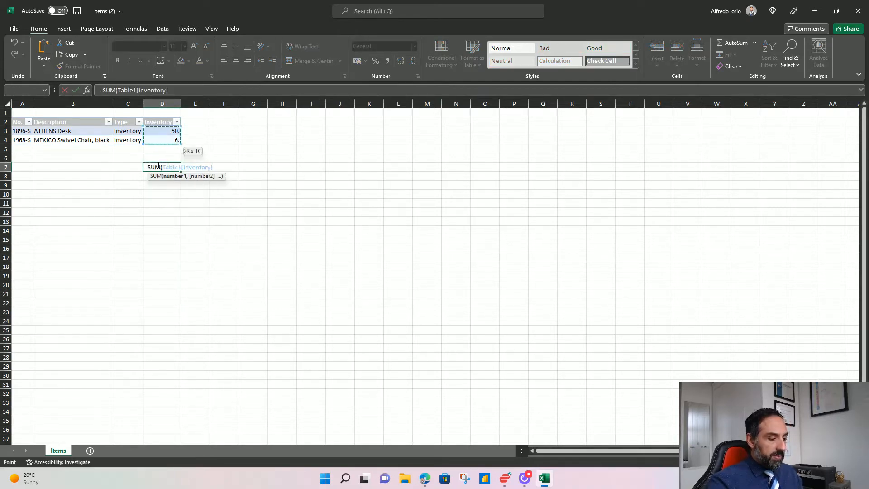
key("Return")
left_click(157, 165)
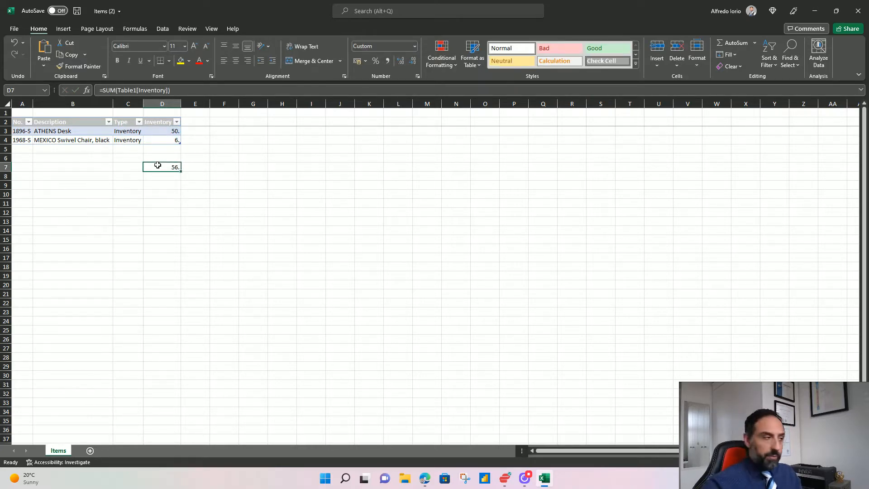
Step: Enter the heading "Phase 1" in cell E1, above the first empty column beside the table
key("Up")
key("Up")
key("Up")
key("Up")
key("Up")
key("Right")
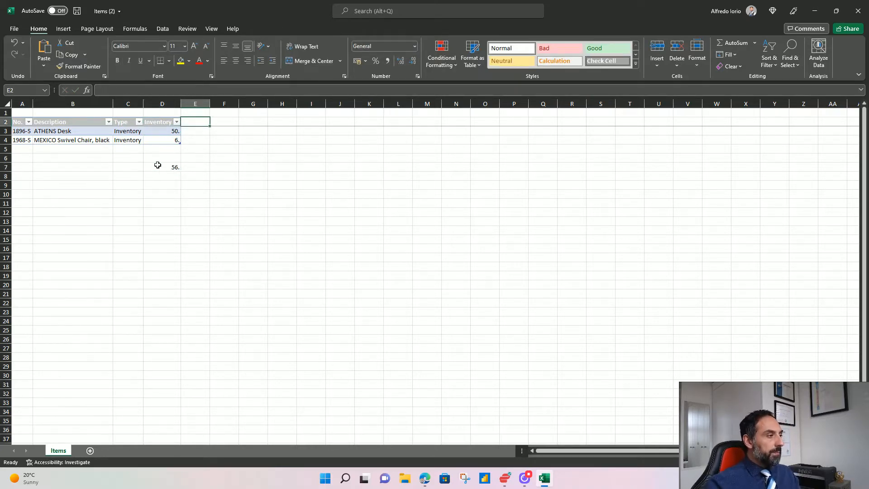
key("Up")
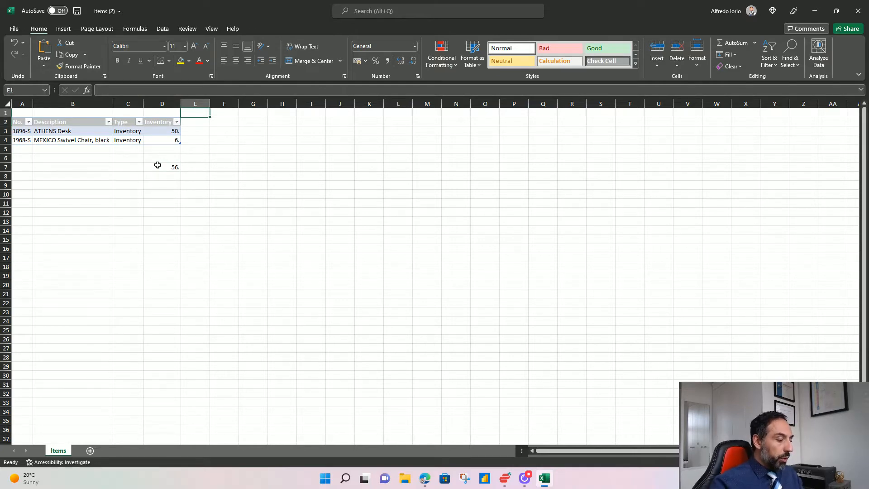
type("1")
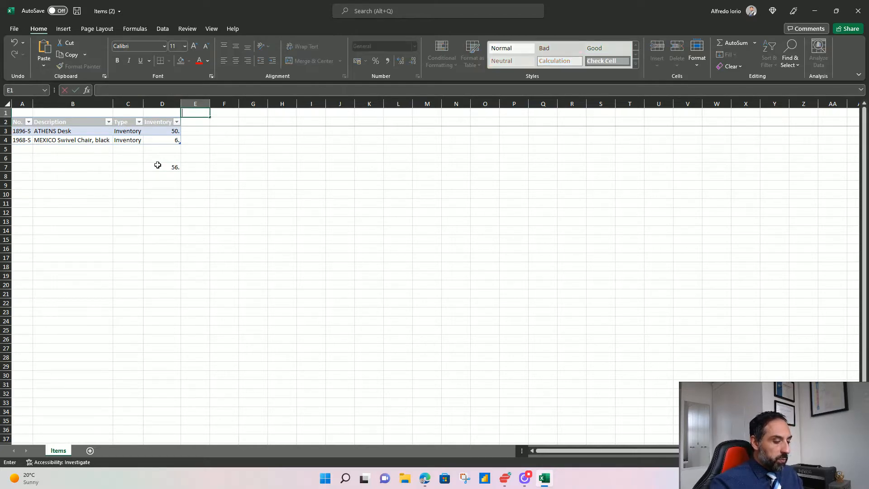
type("Phase 1")
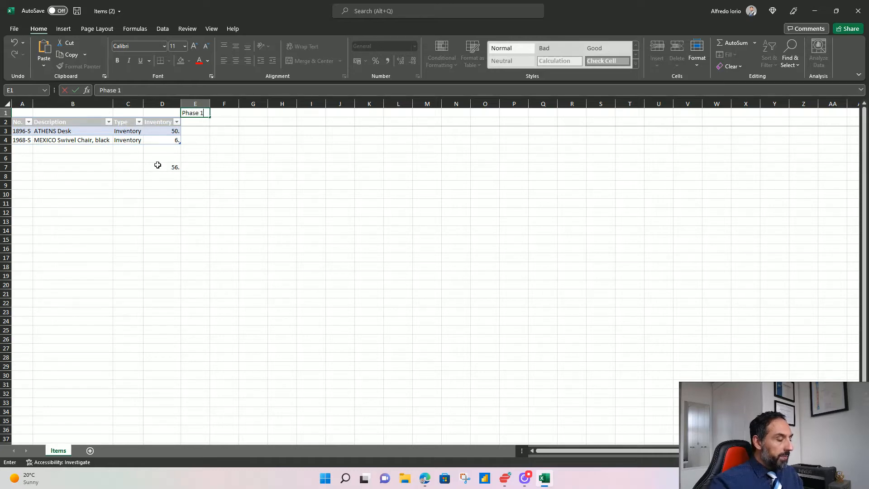
key("Tab")
Step: Add a "To Bin" column to the table with its header in cell E2, under Phase 1
key("Down")
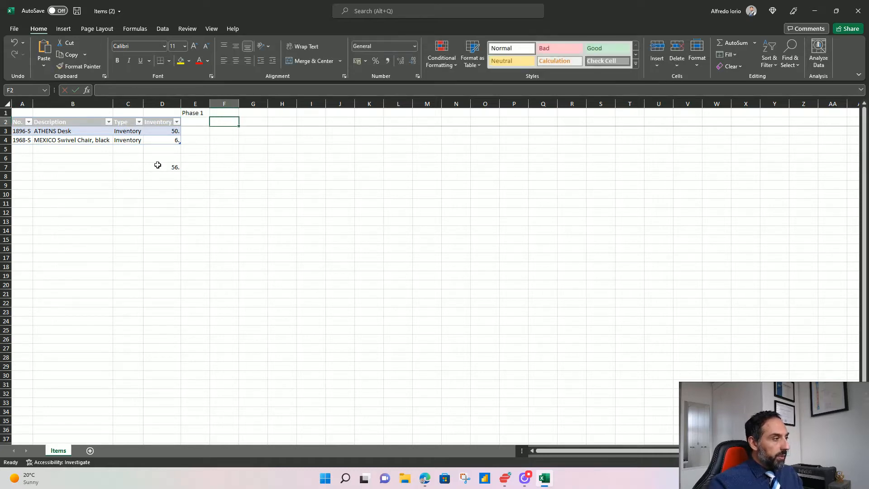
key("Left")
type("To")
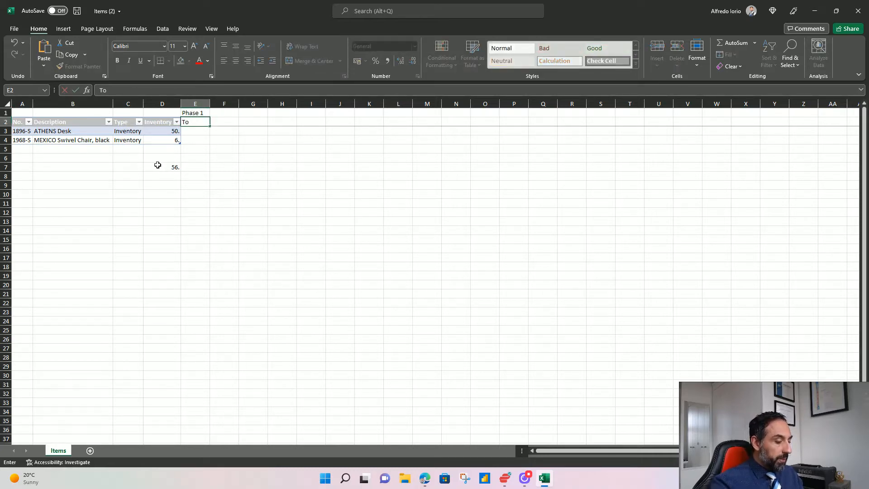
type(" Bin")
key("Return")
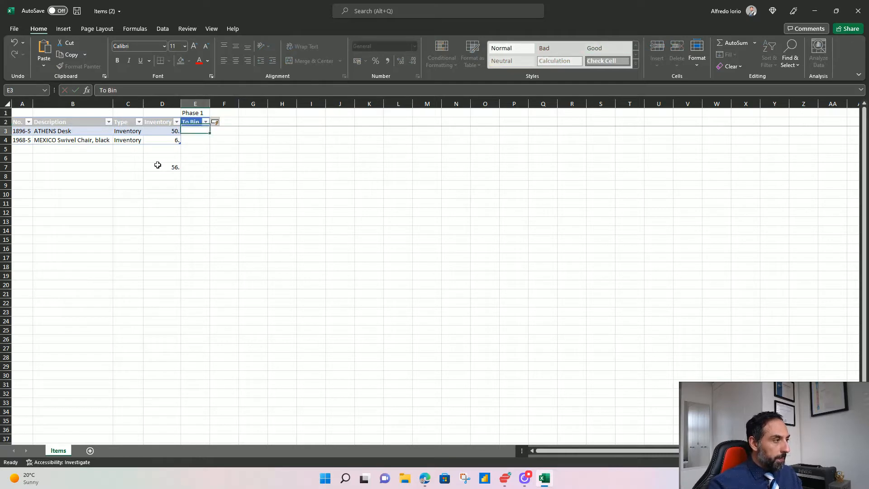
Step: Enter "Adj" as the Phase 1 To Bin value for the first item and fill it down to the second
type("Adj")
key("Return")
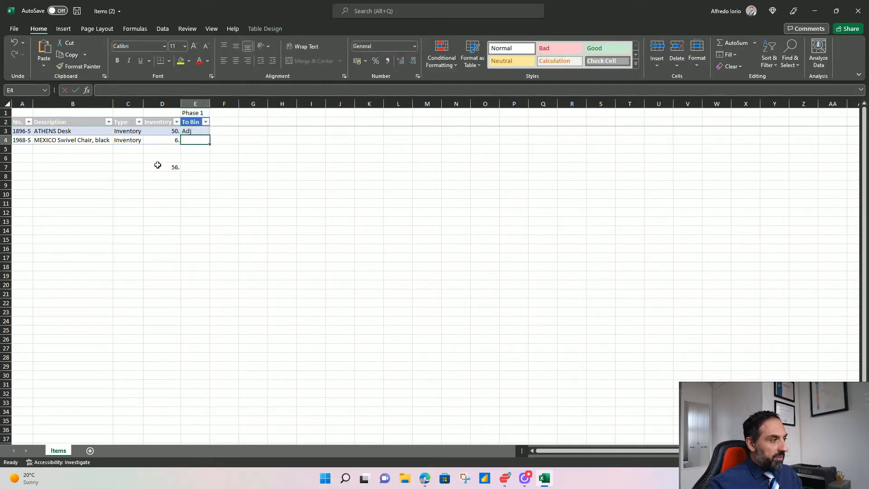
key("Up")
key("shift+Down")
key("ctrl+d")
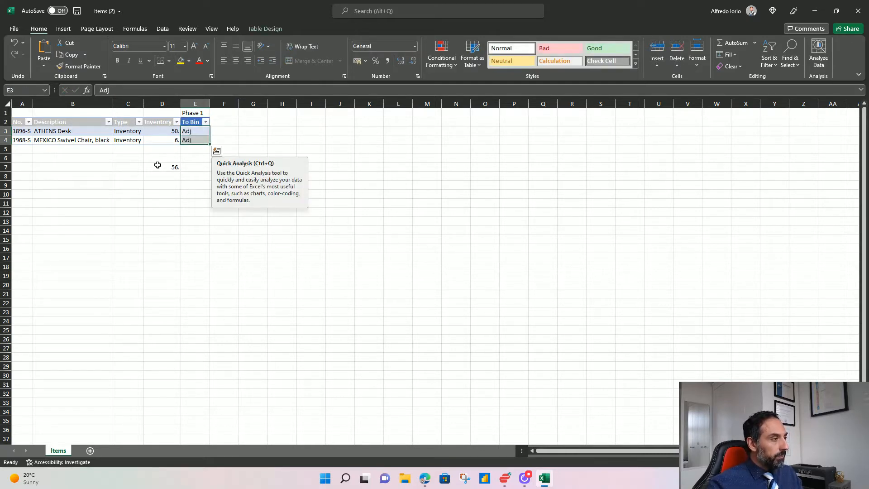
Step: Enter the heading "Phase 2" in cell F1
key("Right")
key("Up")
key("Up")
type("Ph")
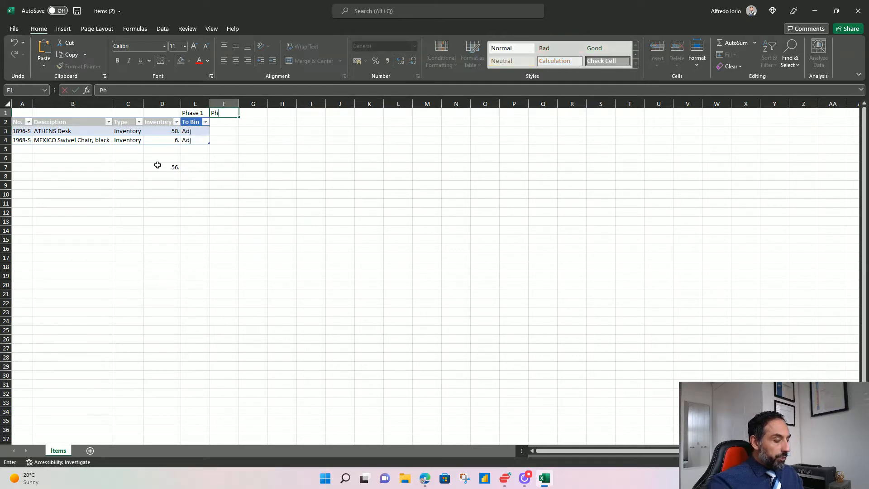
type("ase 2")
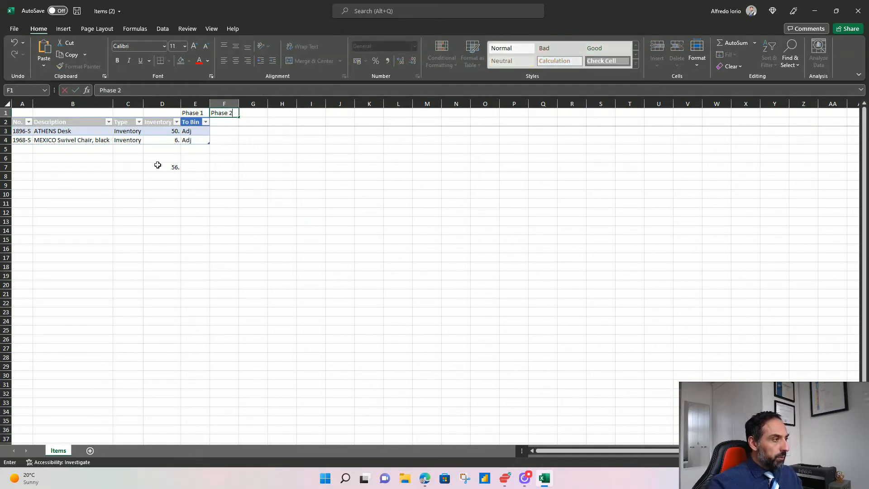
key("Return")
Step: Add a "From Bin 1" column in F2 and fill it with a formula referencing the Phase 1 To Bin value
type("From Bin 1")
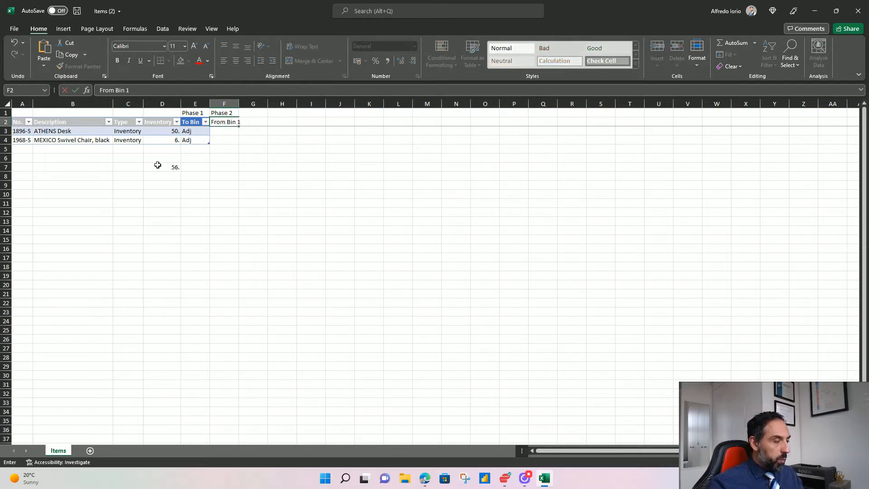
key("Return")
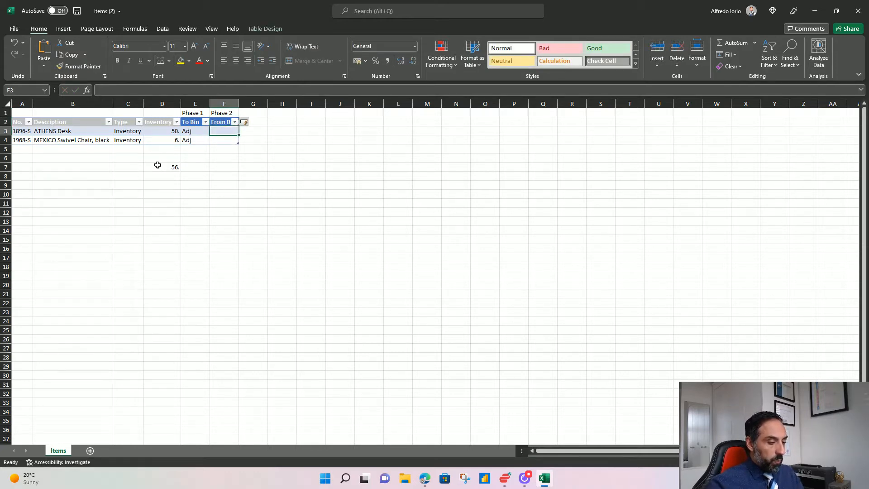
type("=")
key("Left")
key("Return")
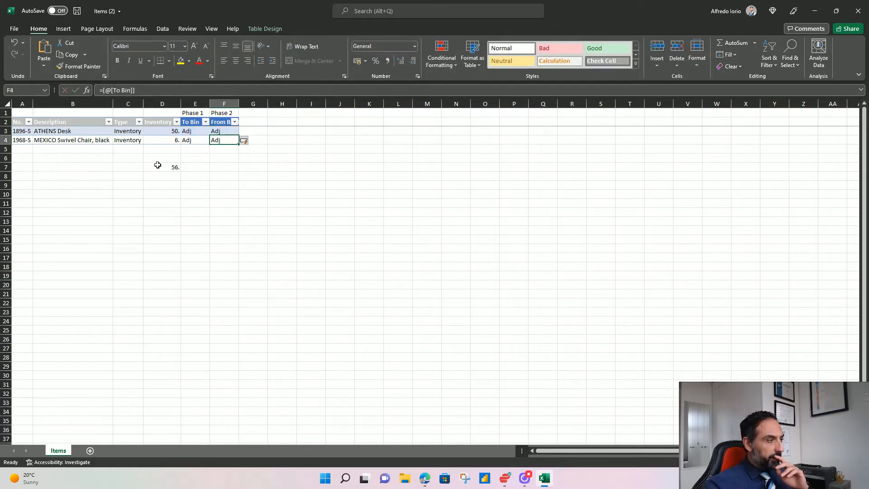
Step: Add a "To Bin 1" column to the table with its header in cell G2, under Phase 2
key("Up")
key("Up")
key("Right")
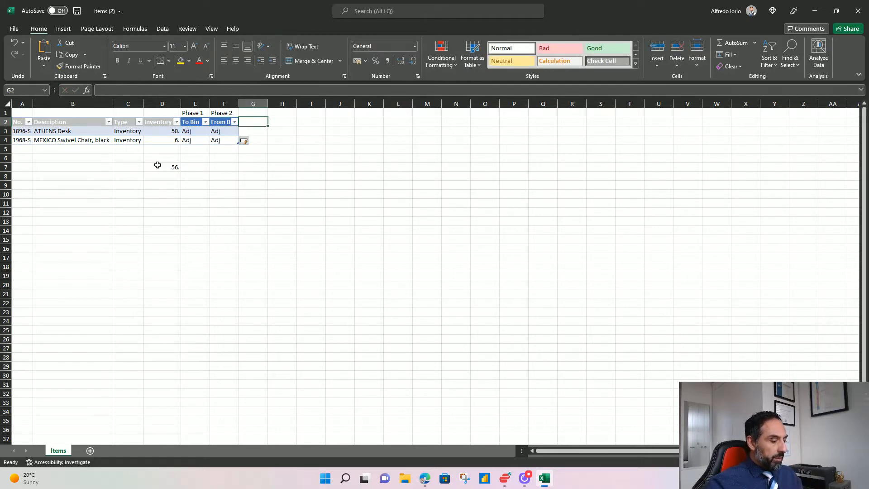
type("To Bin")
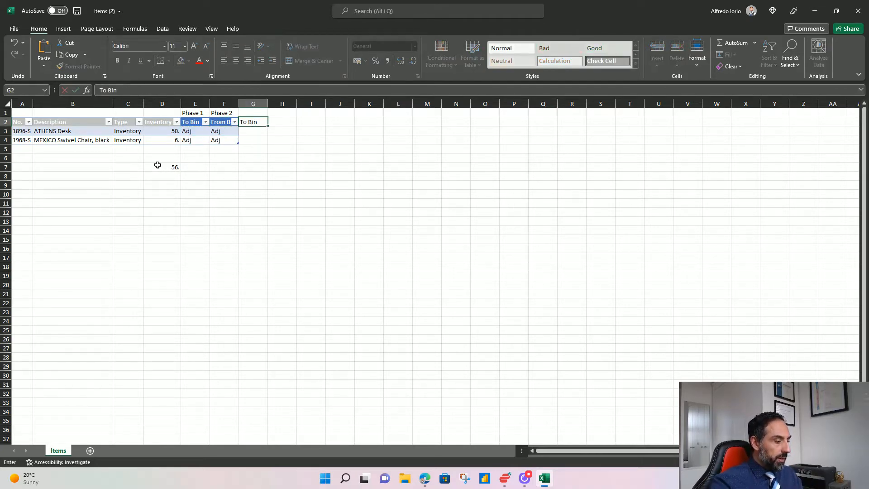
type("2")
key("Return")
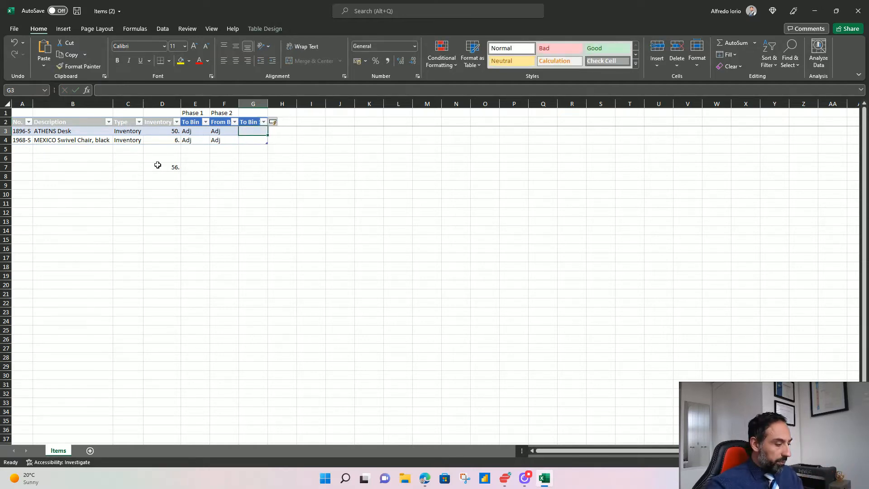
Step: Enter "A001 - 30" as the To Bin 1 value for the ATHENS Desk and "A002" for the MEXICO Swivel Chair
type("A001")
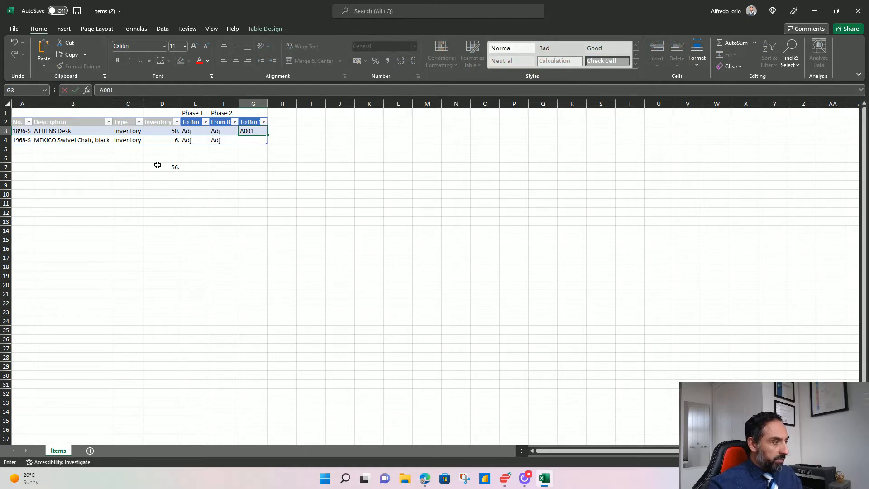
key("ctrl+Return")
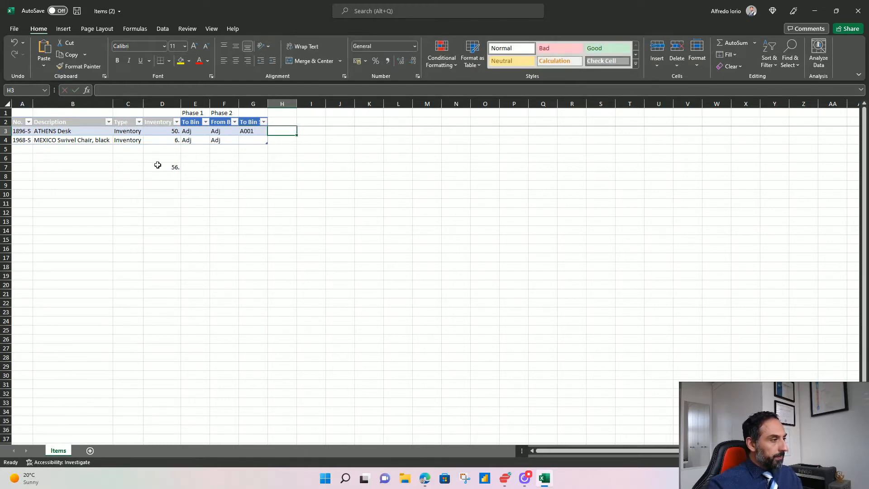
left_click(139, 93)
type("- ")
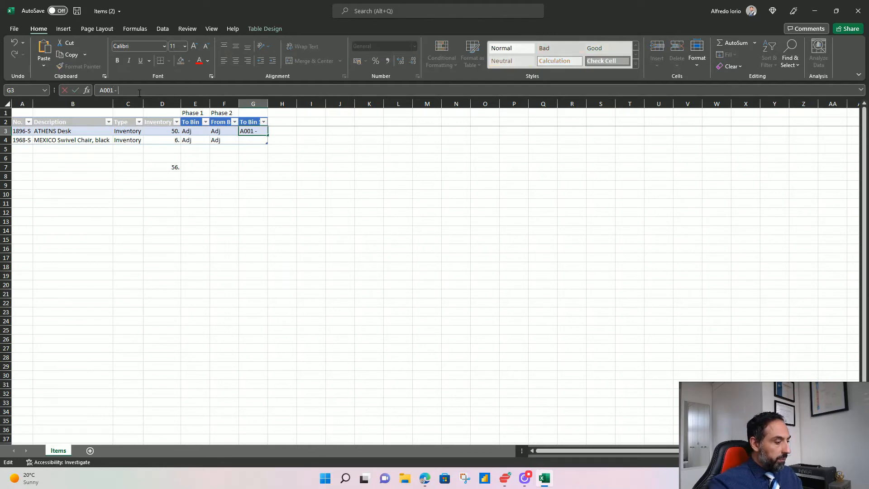
type("30")
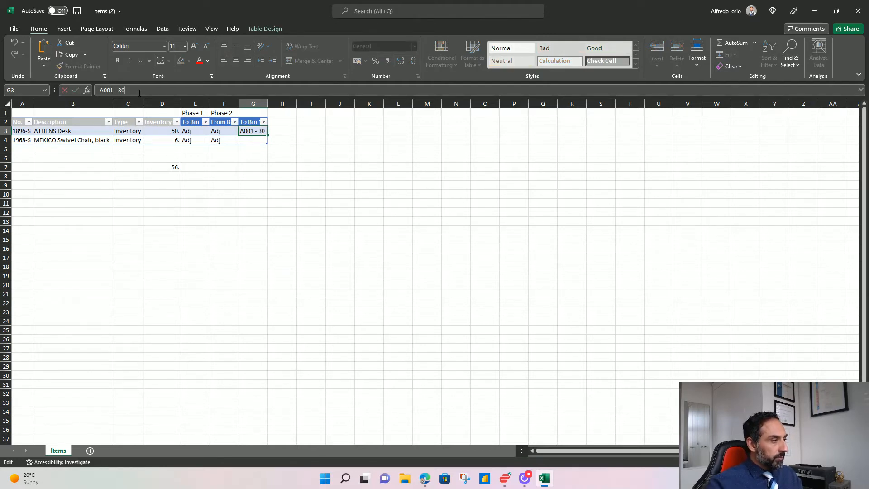
key("Return")
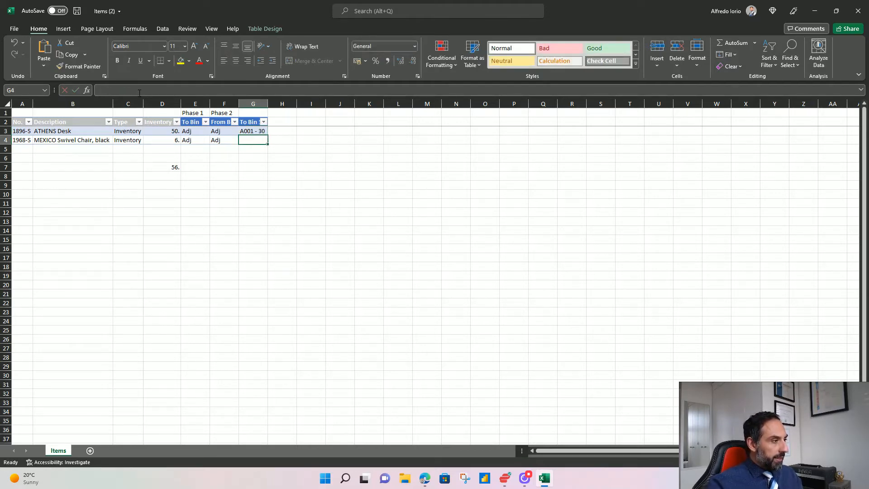
type("A002")
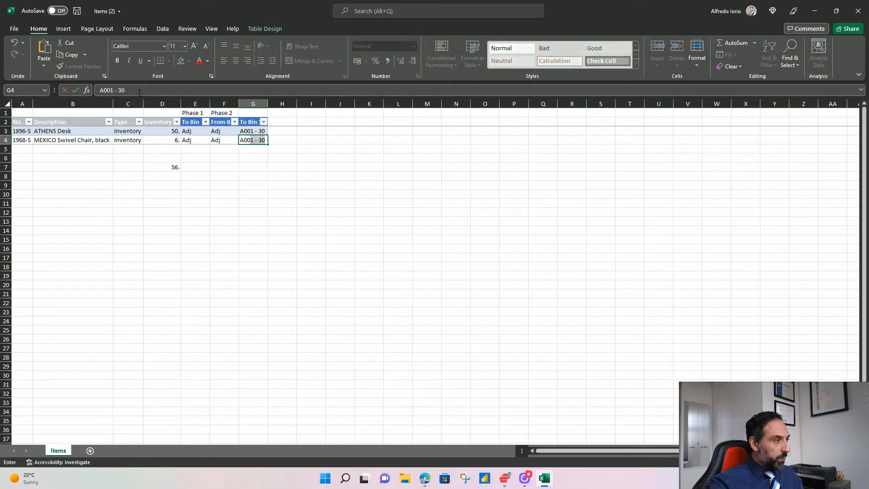
key("Return")
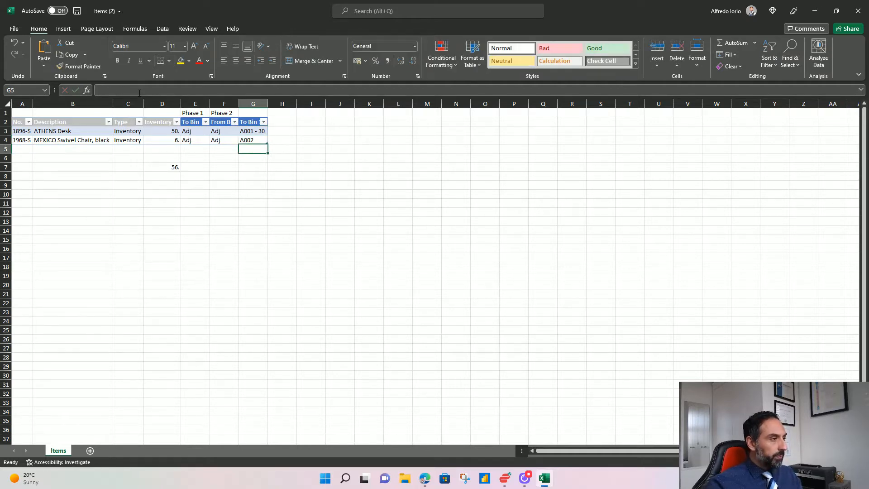
Step: Add a "To Bin 4" column to the table with its header in cell H2
key("Up")
key("Up")
key("Right")
key("Up")
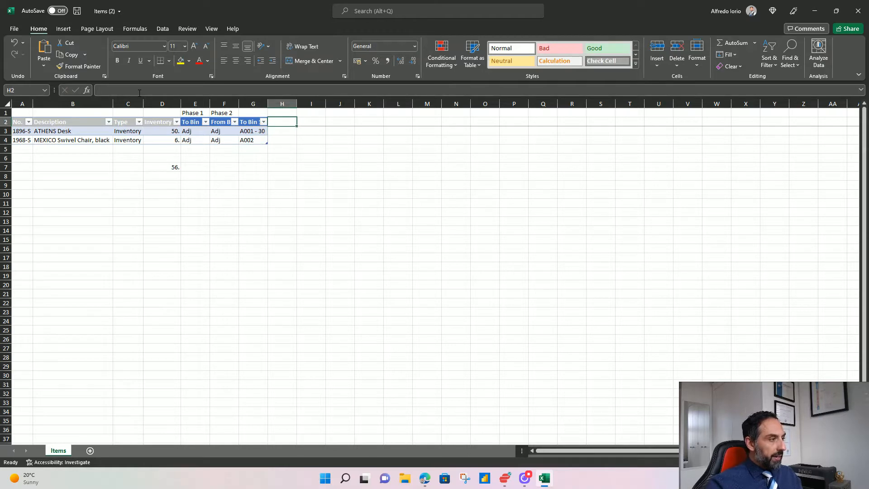
type("To ")
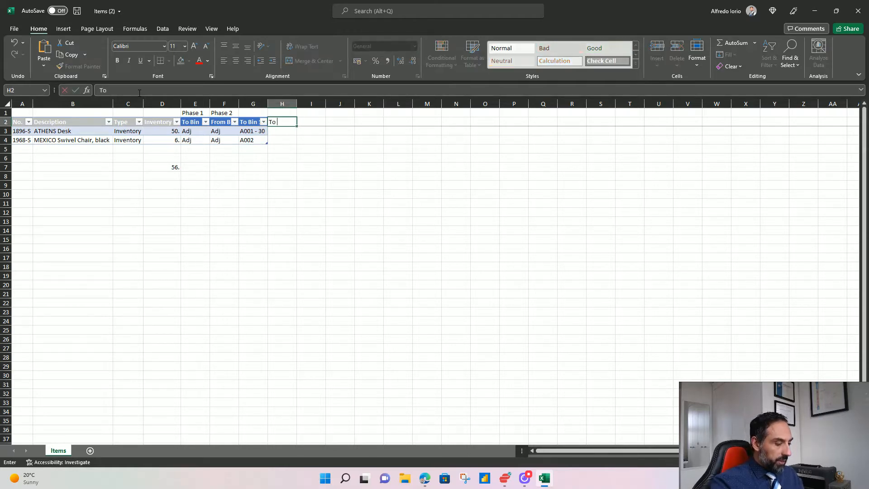
type("Bin 4")
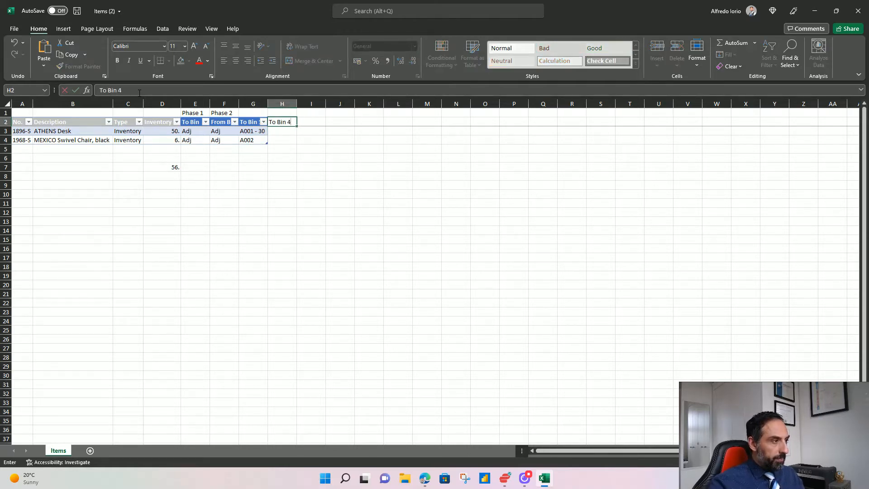
key("Return")
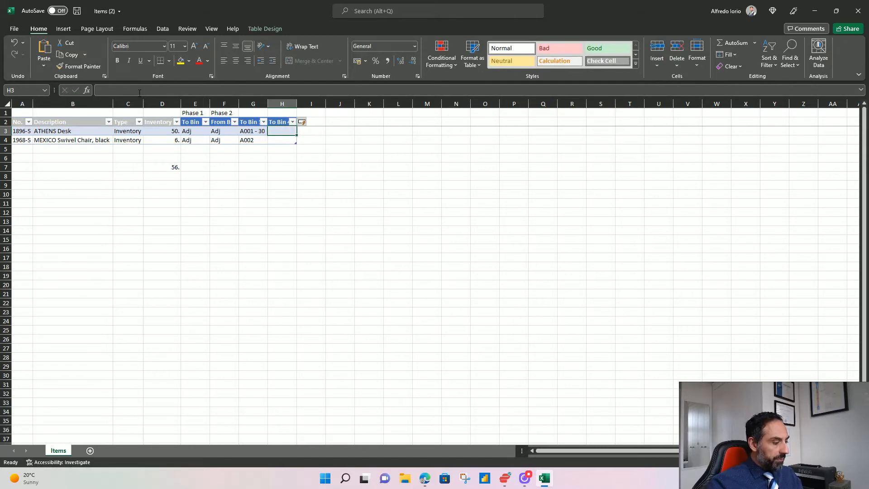
Step: Enter "A003 -20" as the To Bin 4 value for the ATHENS Desk
type("A003 -")
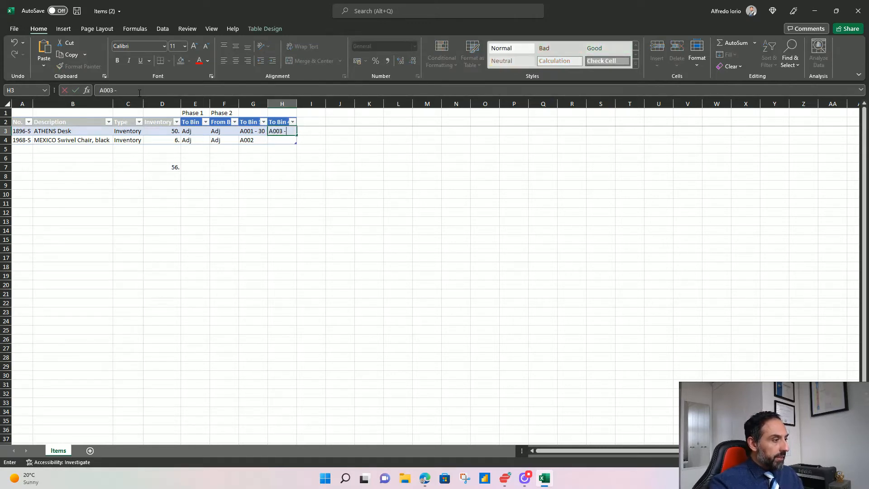
type("0")
key("ctrl+Return")
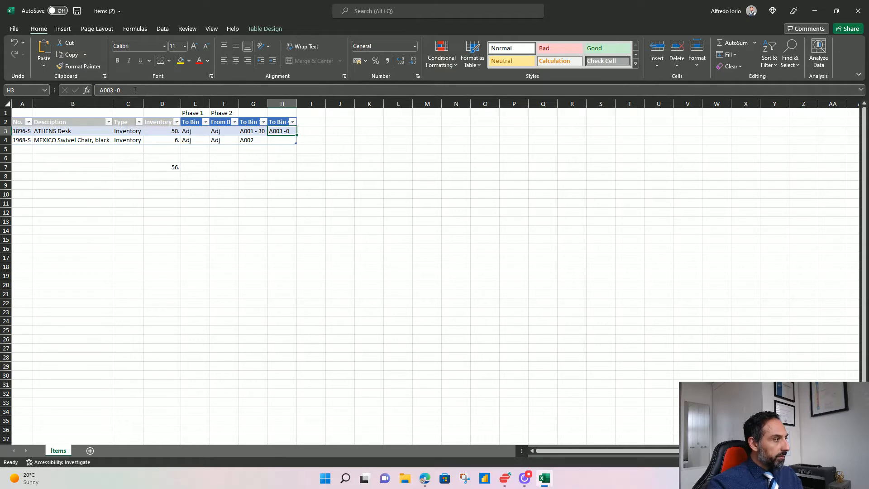
left_click(135, 90)
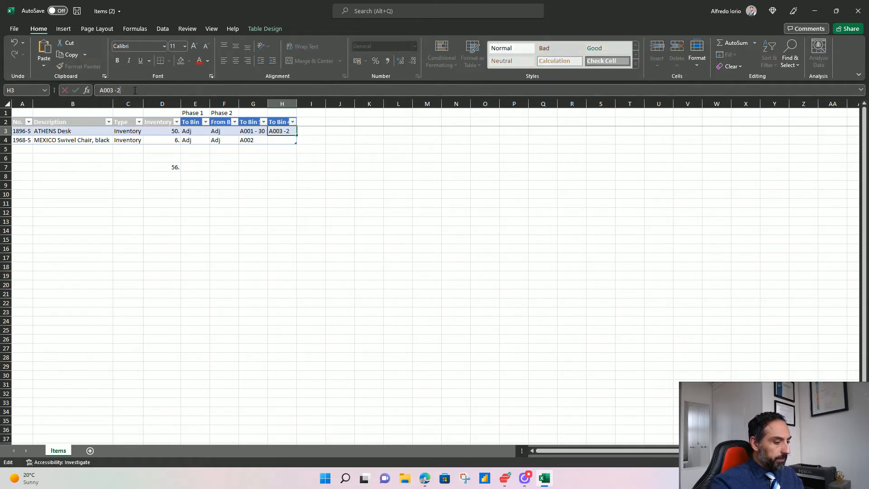
key("Return")
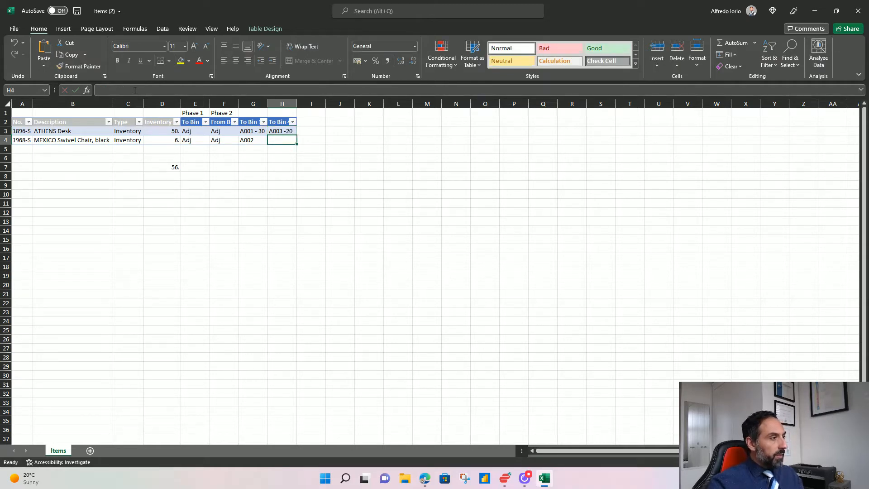
Step: Widen the bin columns from column E onward so that their full headers fit
left_click_drag(195, 100, 339, 103)
left_click_drag(210, 104, 235, 103)
left_click(489, 169)
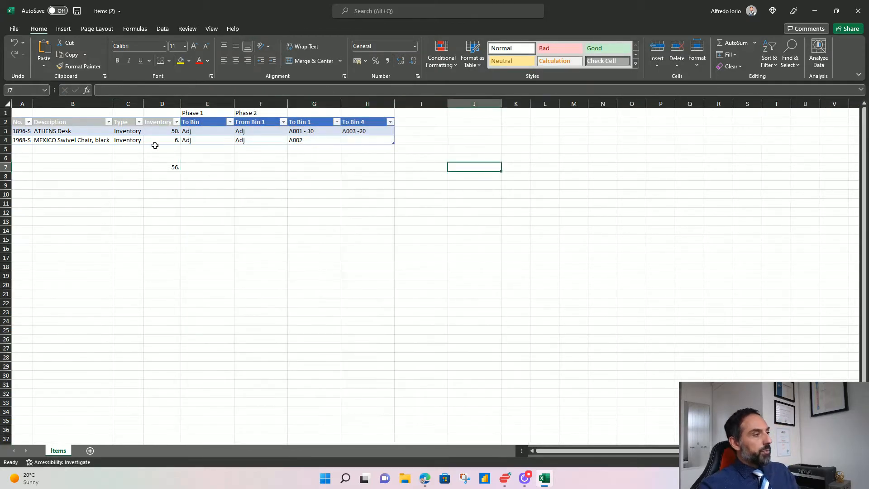
Step: Review the ATHENS Desk row, comparing its inventory, Phase 1 bin, Phase 2 from bin and destination bin cells
left_click(164, 131)
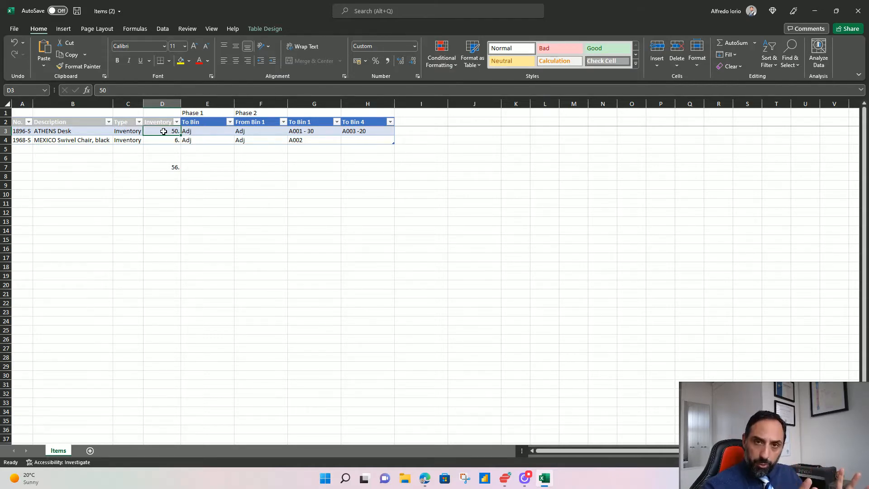
key("Right")
key("Right")
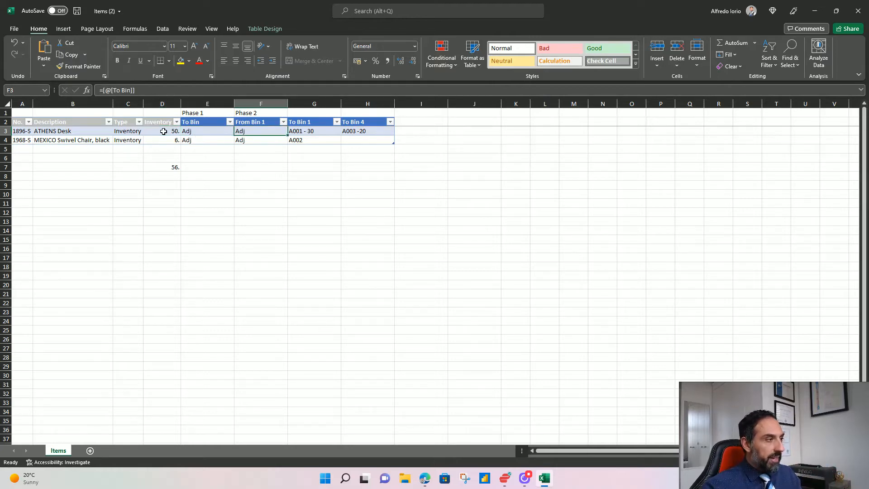
key("Right")
key("Left")
key("Left")
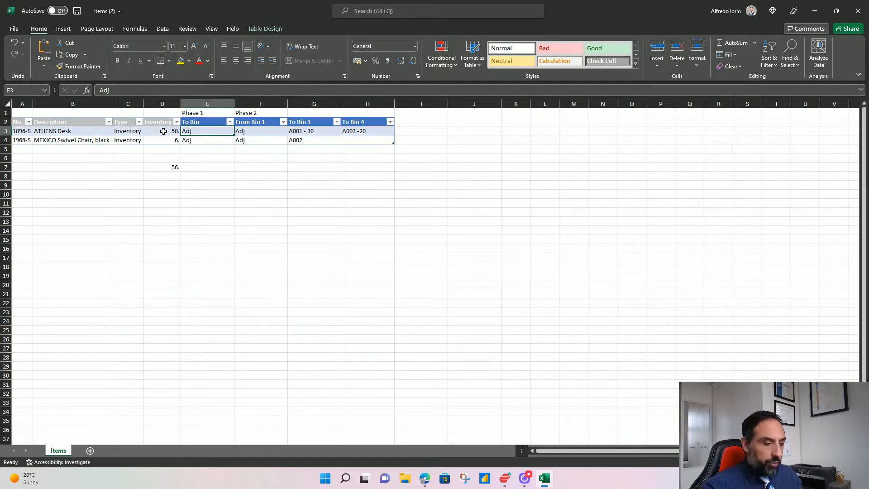
key("Right")
key("Right")
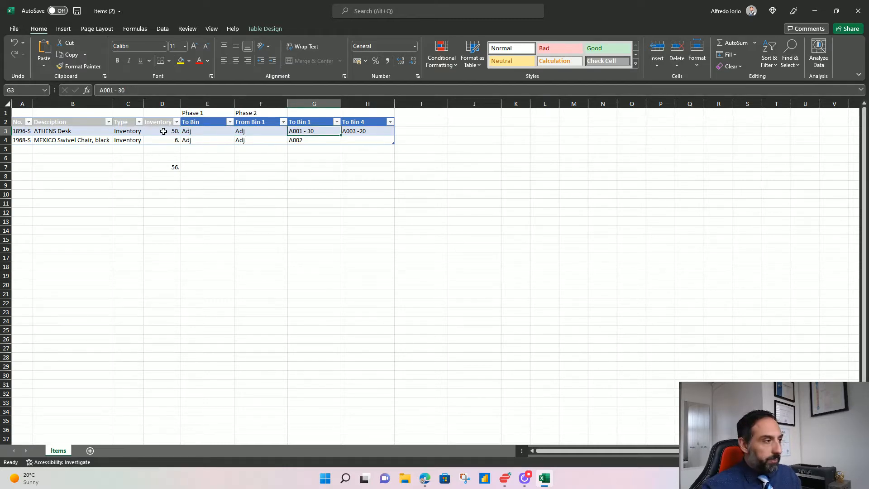
key("Left")
key("Left")
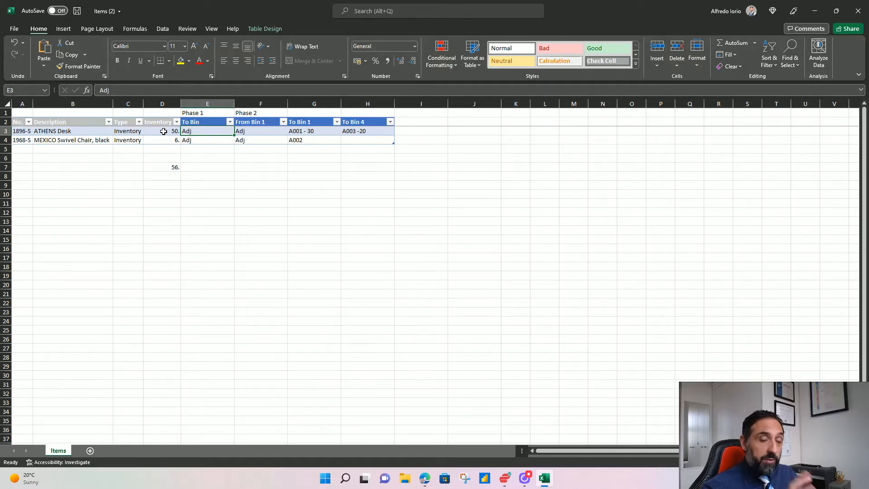
key("Right")
key("Right")
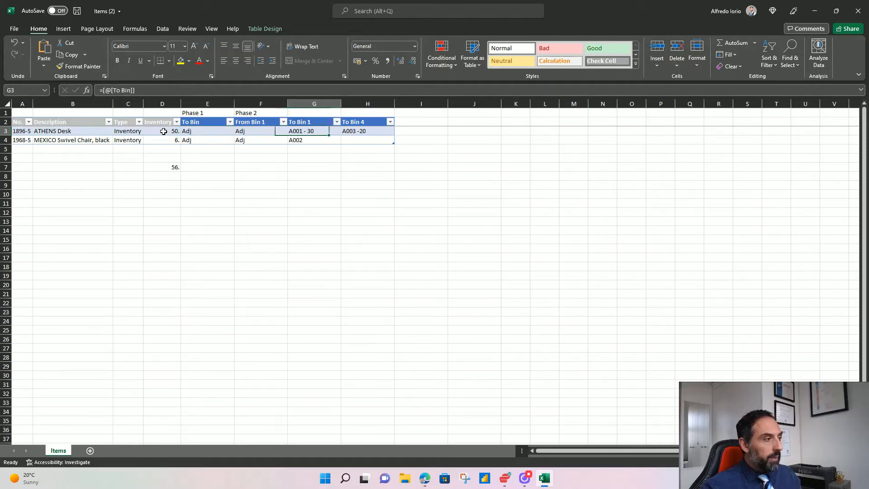
key("Right")
key("Left")
key("Left")
key("Left")
key("Right")
key("Right")
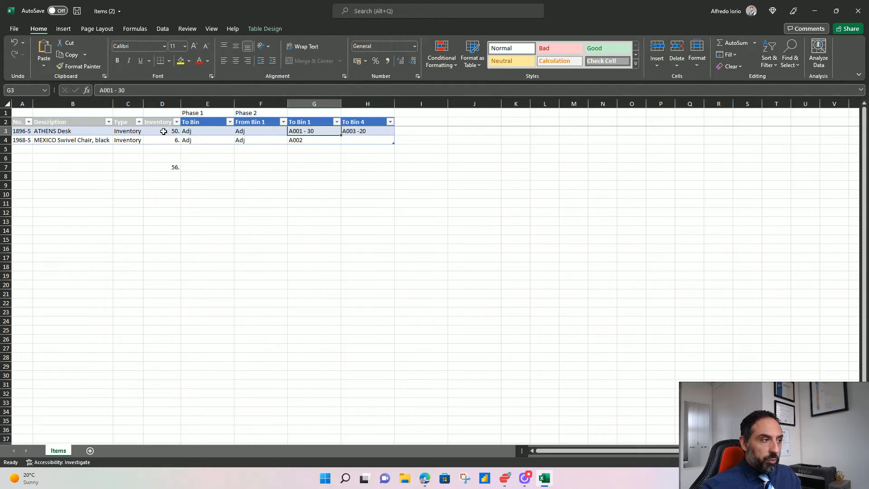
Step: Switch to Business Central, search for "locati" and open the Locations list
key("alt+Tab")
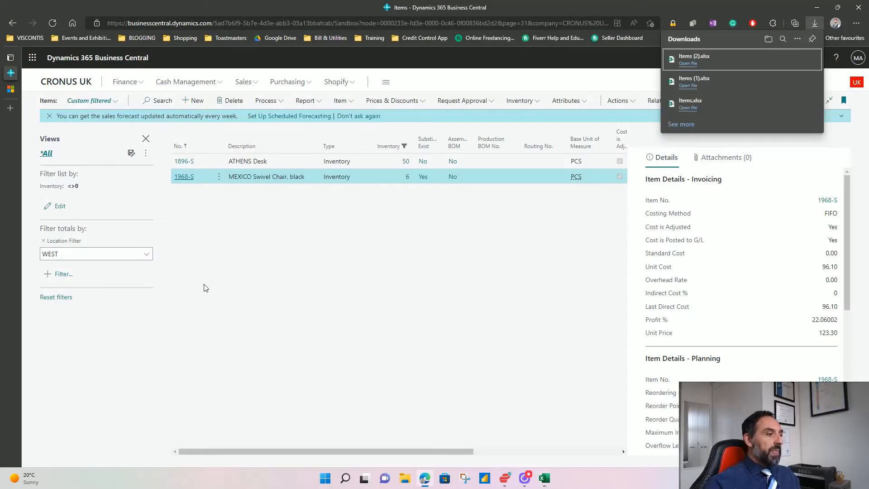
left_click(361, 253)
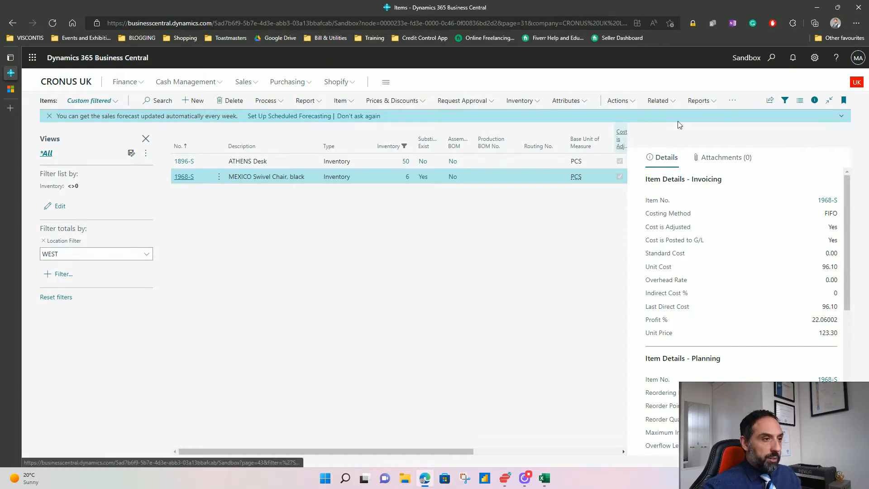
left_click(772, 60)
type("locati")
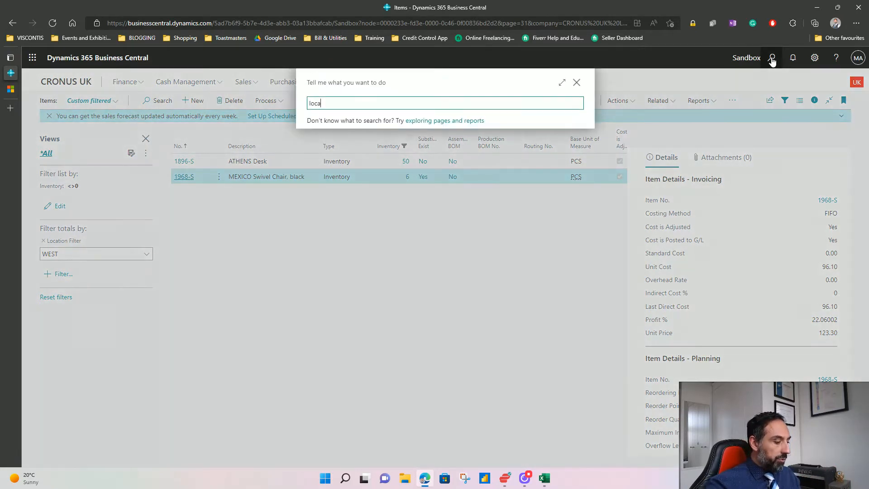
key("Down")
key("Down")
key("Down")
key("Down")
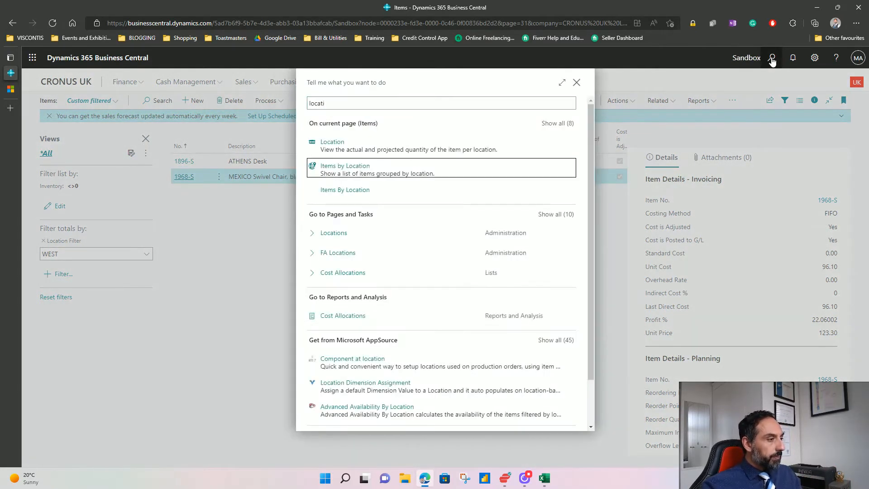
key("Return")
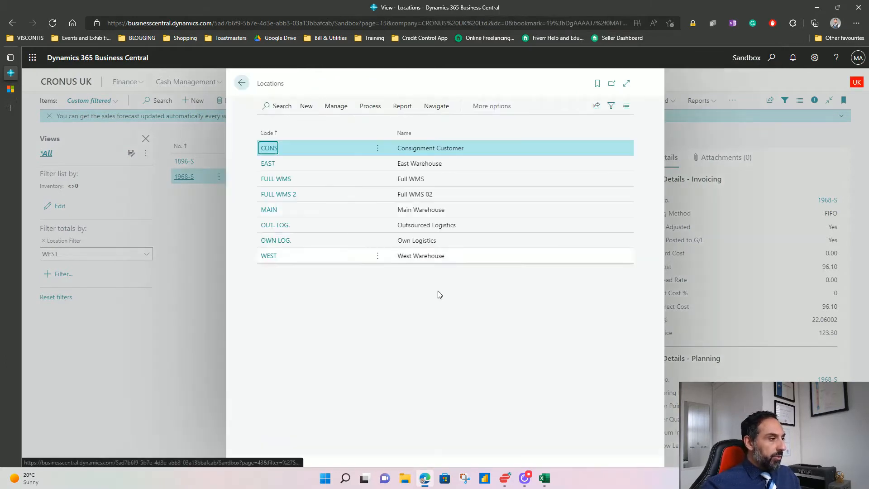
Step: Examine the warehouse and bin settings on the MAIN location card, and return to the Locations list
left_click(269, 210)
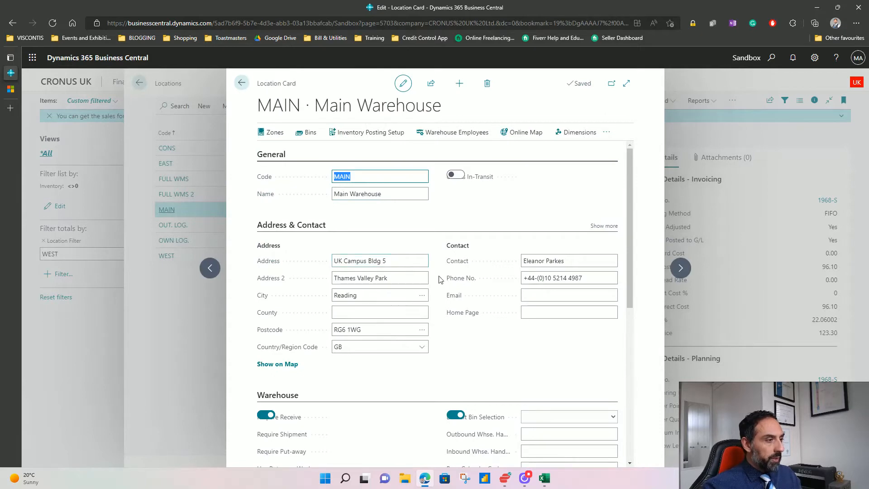
scroll(512, 306, "down", 6)
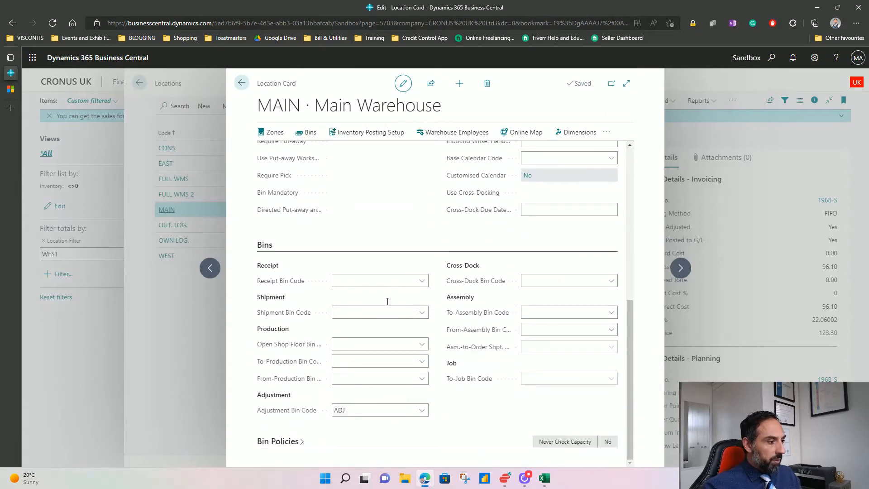
left_click(241, 83)
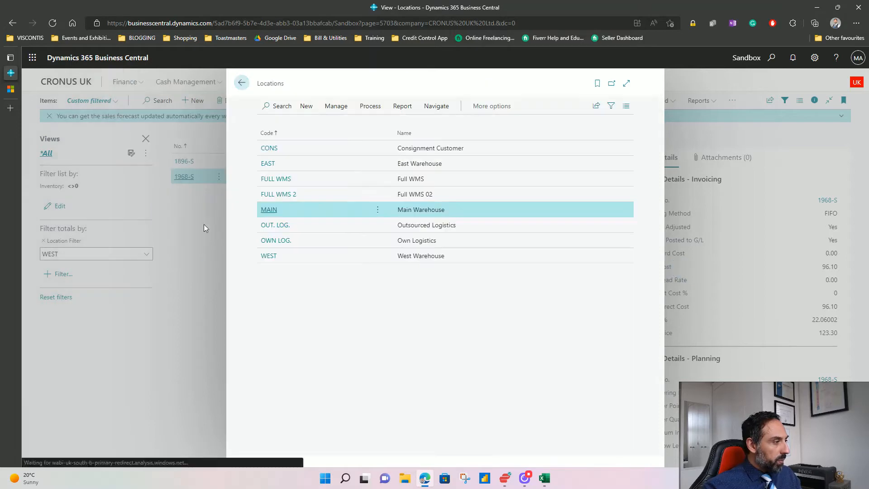
Step: Open the WEST location card, review its warehouse and bin settings, and open the location's Bins list
left_click(269, 256)
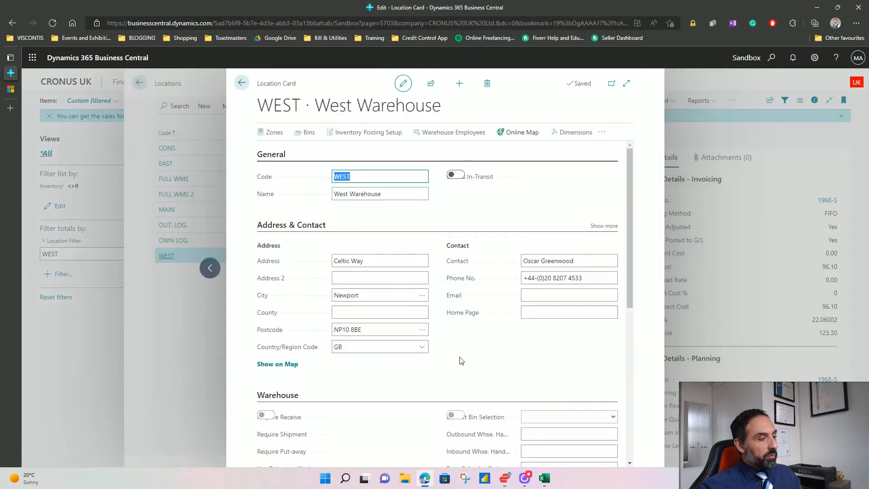
scroll(461, 360, "down", 8)
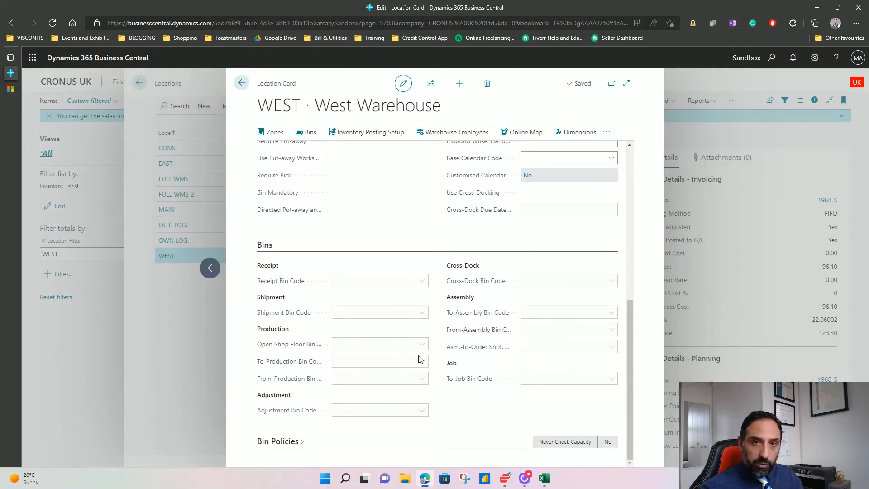
scroll(419, 359, "up", 3)
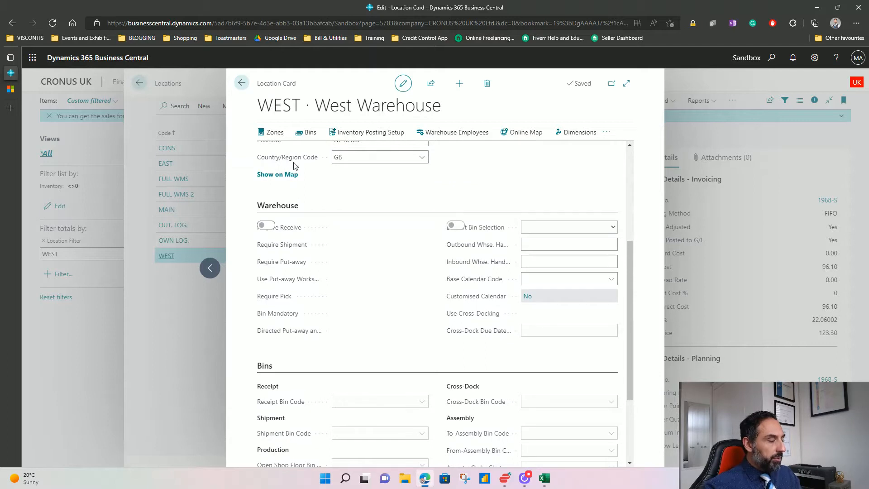
left_click(310, 134)
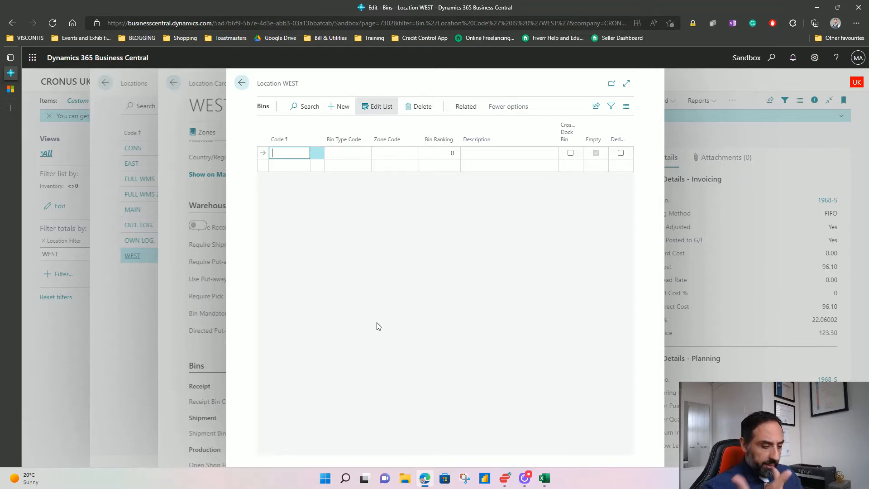
Step: Switch to Excel and review the planned Phase 1 and Phase 2 bins for the ATHENS Desk and MEXICO Swivel Chair
key("alt+Tab")
key("Left")
key("Left")
key("Left")
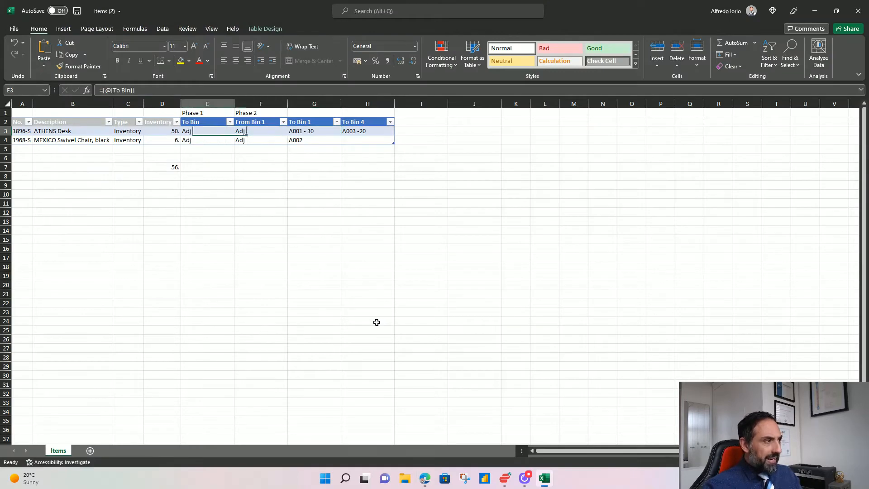
key("Right")
key("Right")
key("Right")
key("Down")
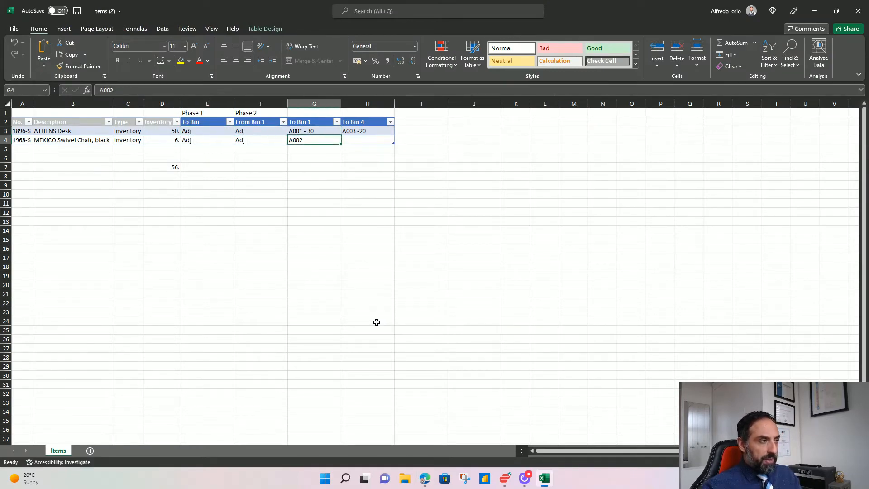
key("Right")
key("Up")
key("Left")
key("Down")
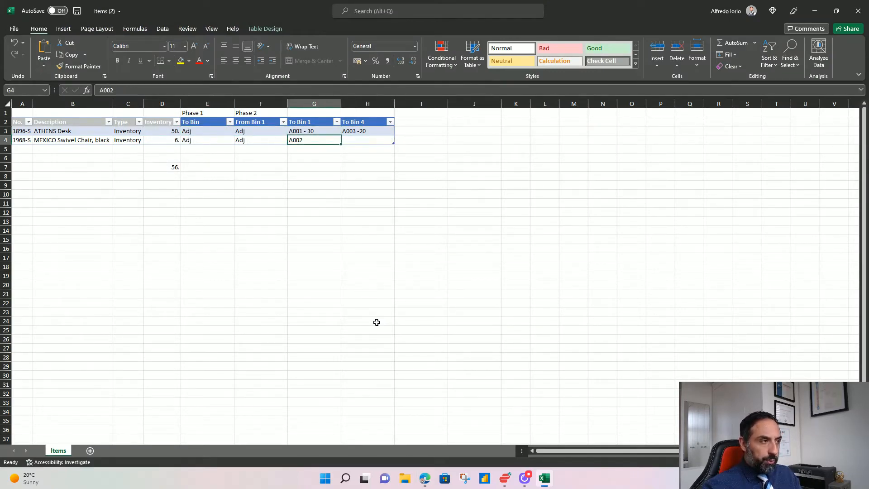
key("Right")
key("Up")
key("Left")
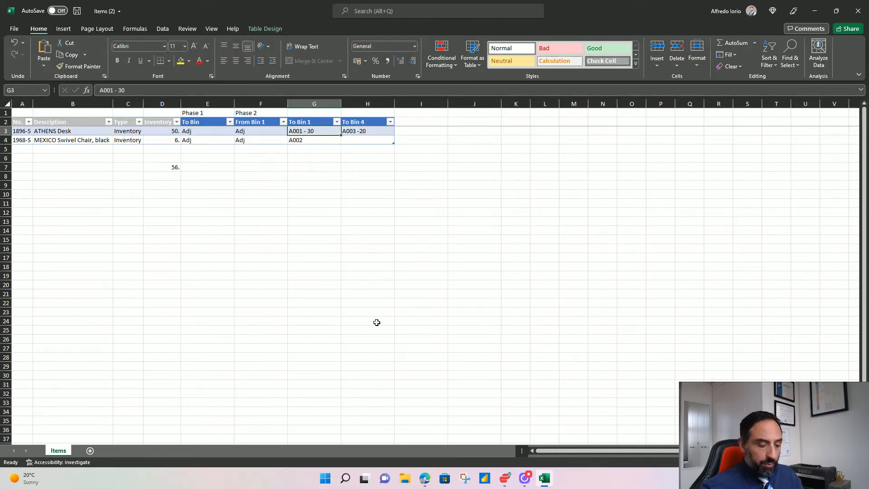
Step: Switch back to Business Central and add a bin with code ADJ to the WEST location
key("alt+Tab")
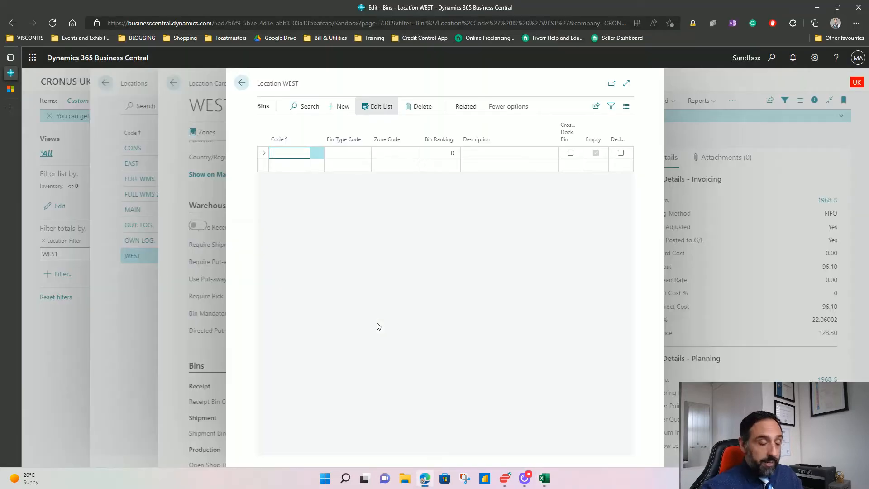
type("Adj")
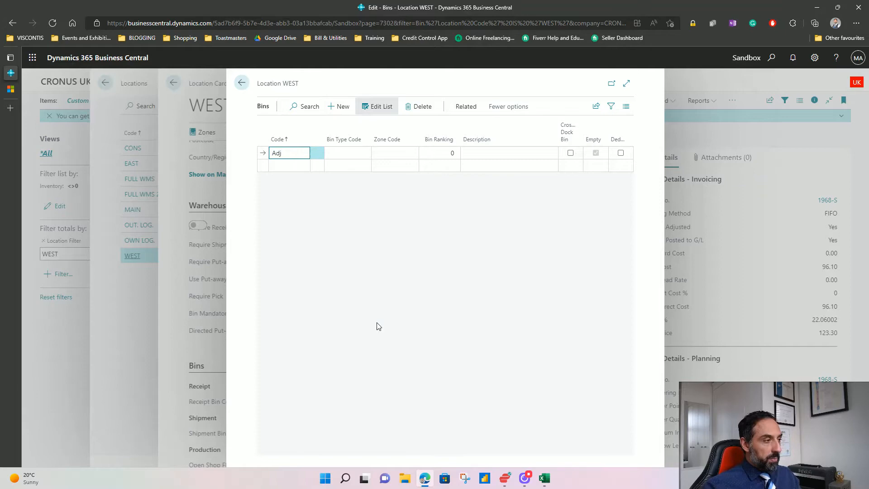
key("Tab")
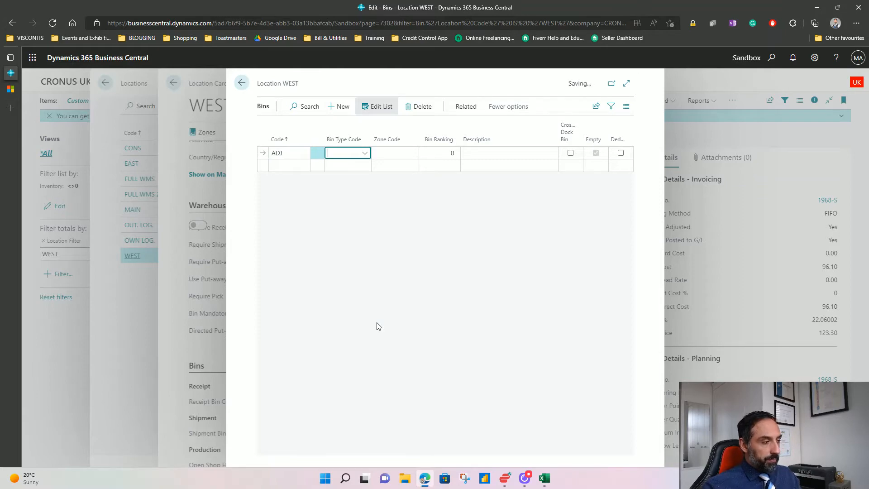
key("Down")
Step: Check the planned destination bins in Excel, and add bins A001, A002 and A003 to the WEST location in Business Central
key("alt+Tab")
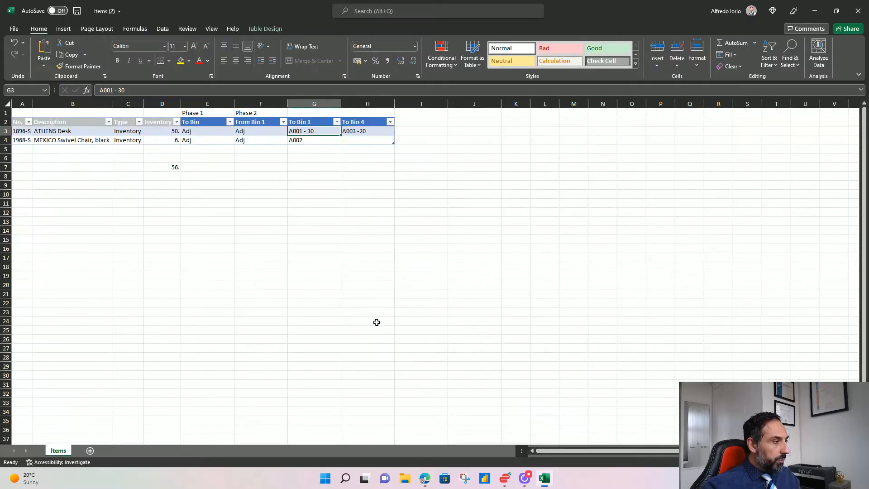
key("alt+Tab")
type("A")
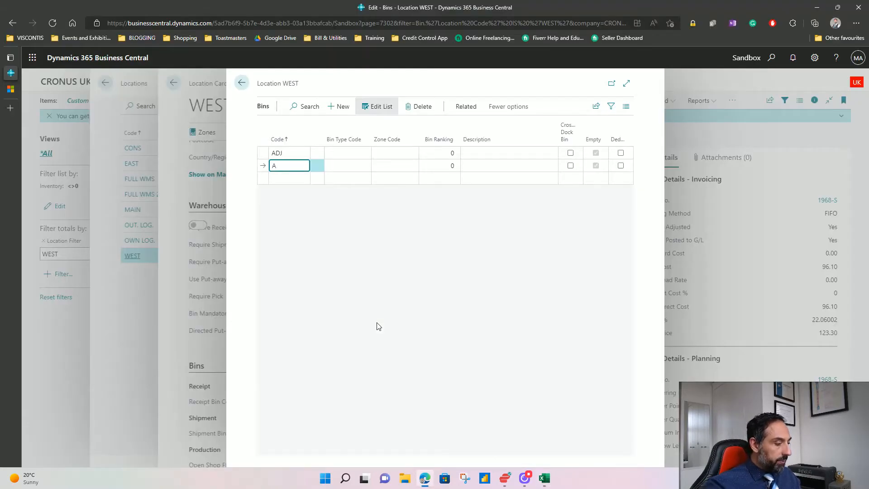
type("001")
key("Down")
type("A")
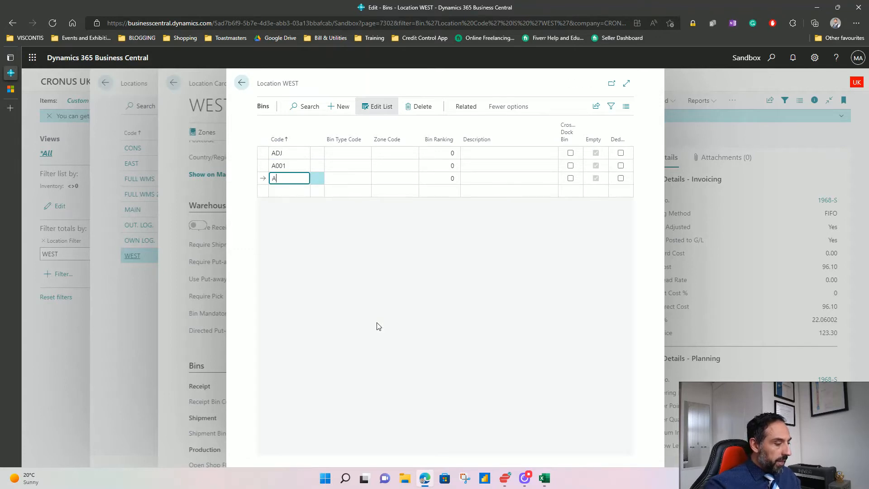
type("002")
key("Down")
type("A0")
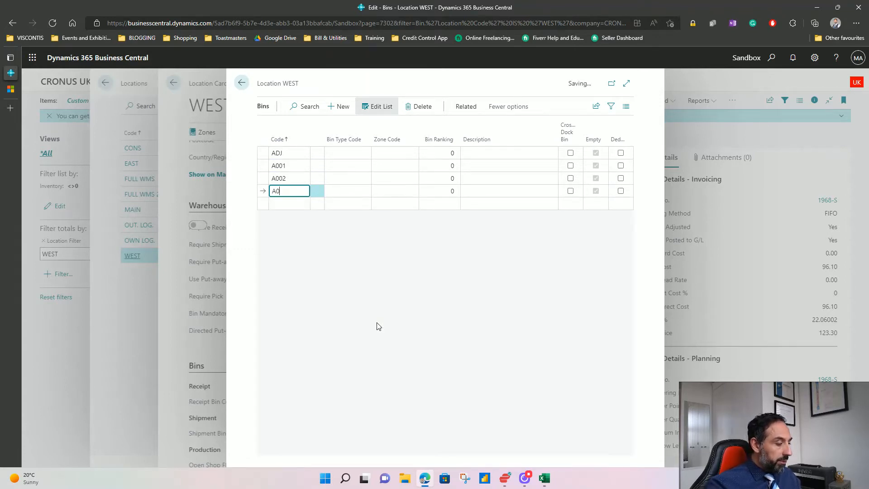
type("03")
Step: Add REC and SHIP bins to the WEST location, and look over the receipt and shipment bin rows
key("Down")
type("Rec")
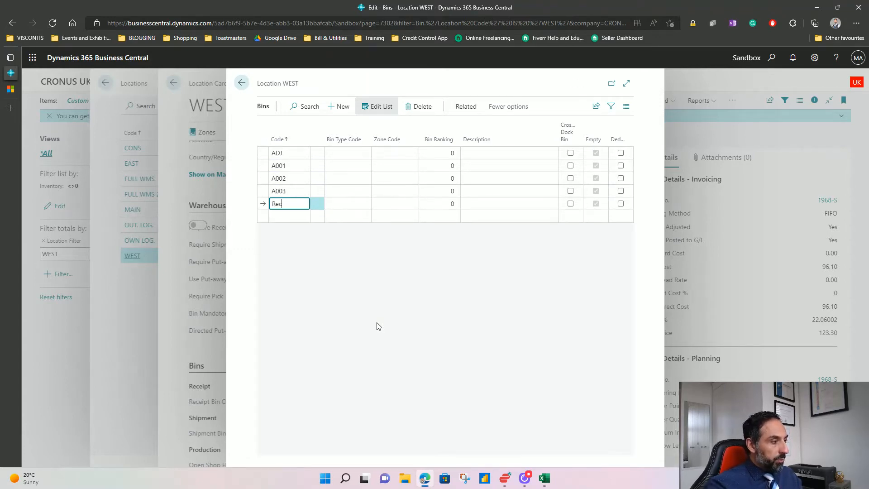
key("Down")
type("Ship")
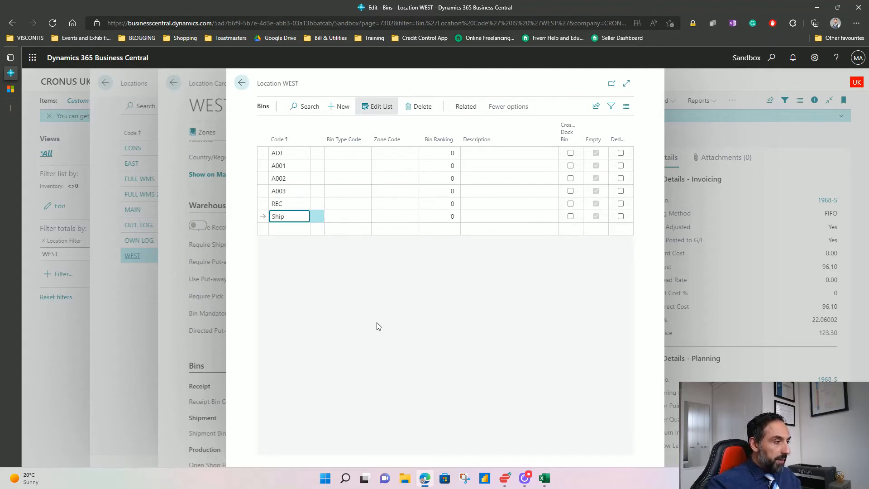
key("Up")
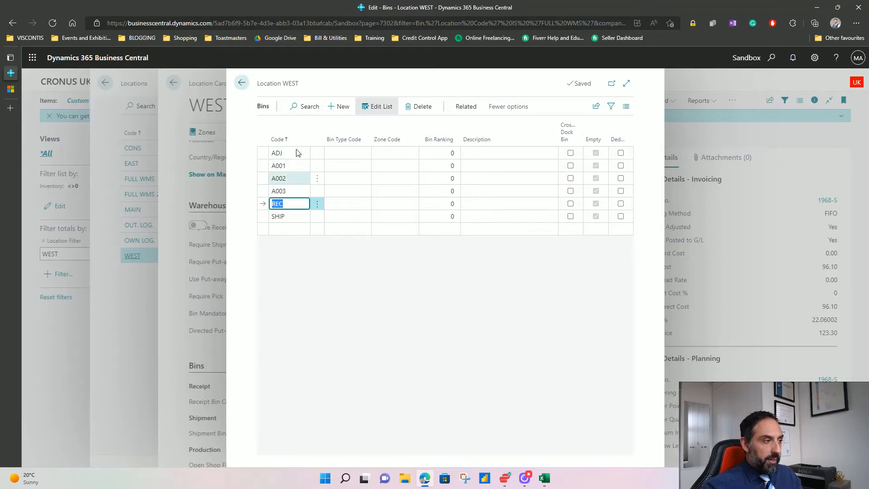
left_click(265, 217)
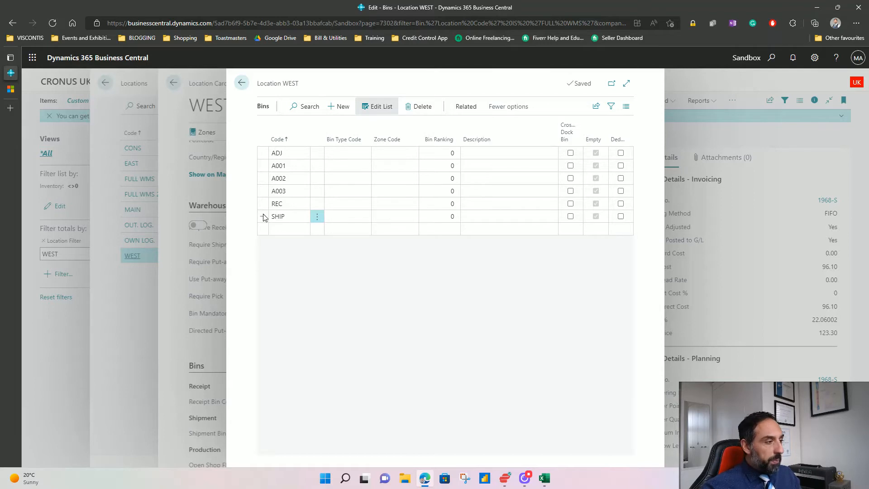
key("Up")
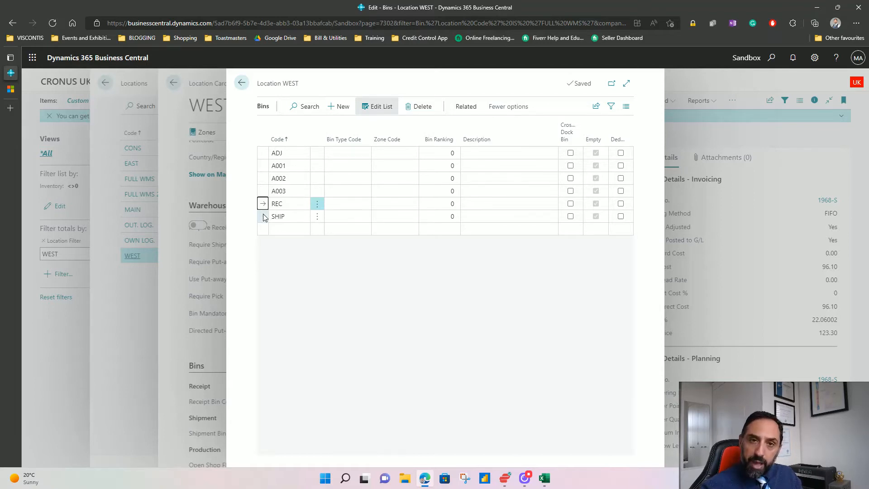
key("Down")
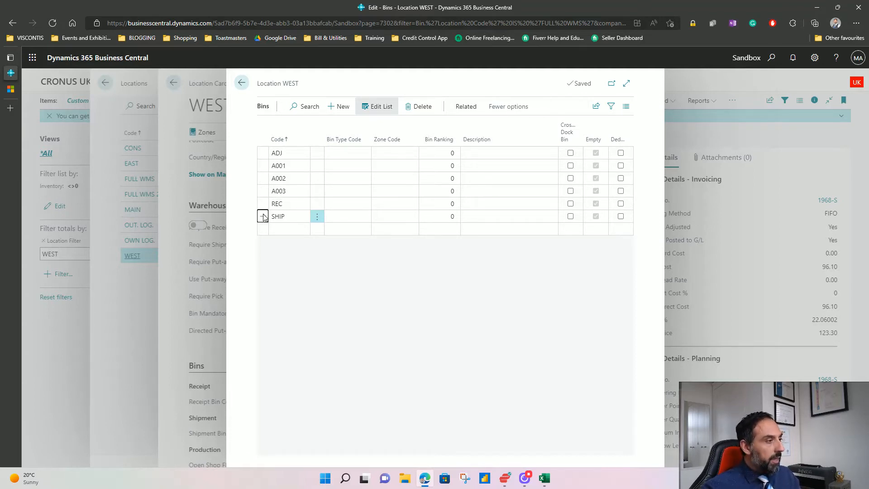
Step: Return to the WEST location card, open its Zones list and add zone A with the description "Zone A Mezzanine"
left_click(243, 84)
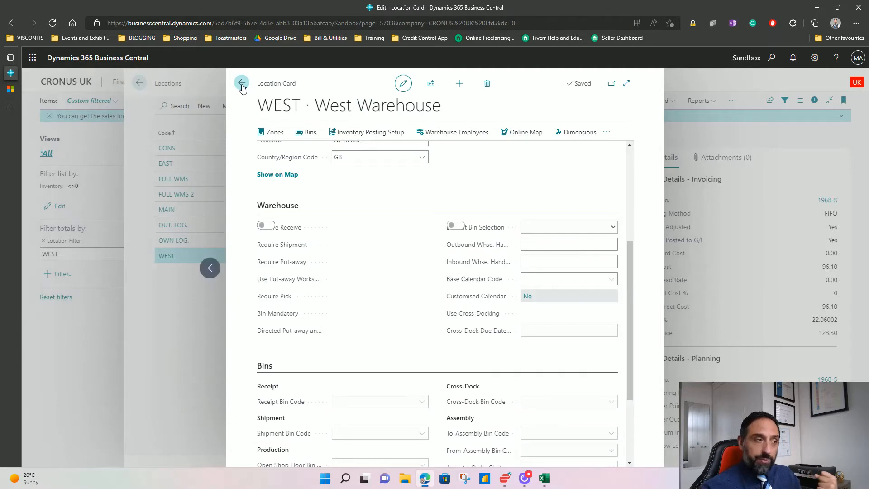
left_click(277, 136)
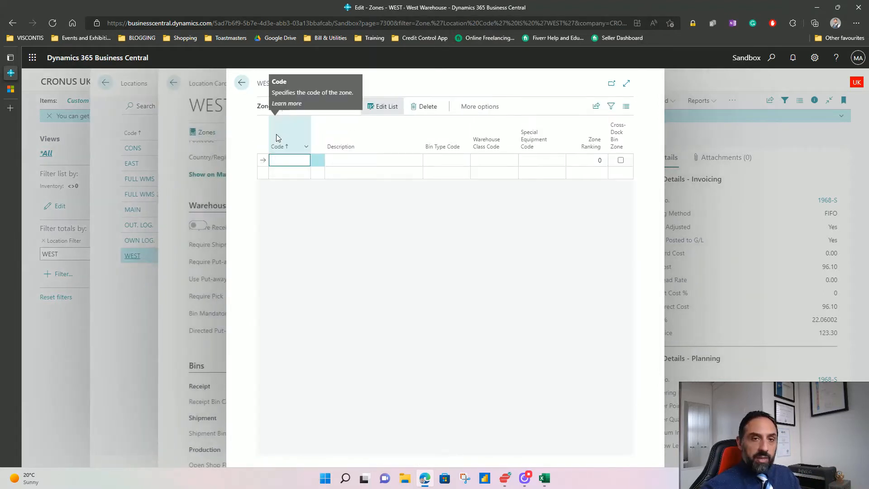
type("A")
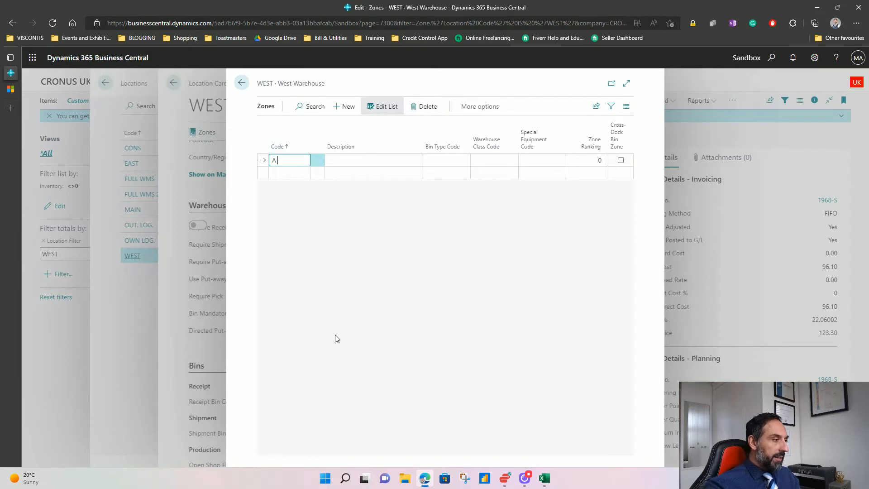
key("Tab")
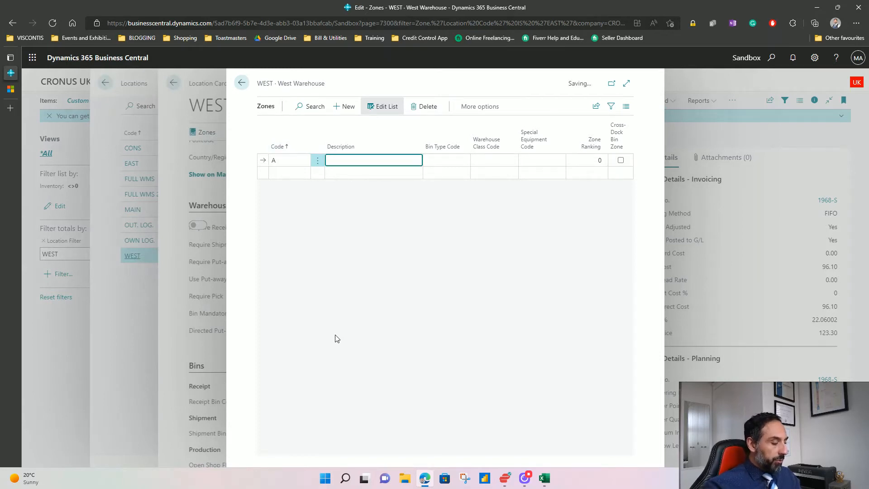
type("Zone A")
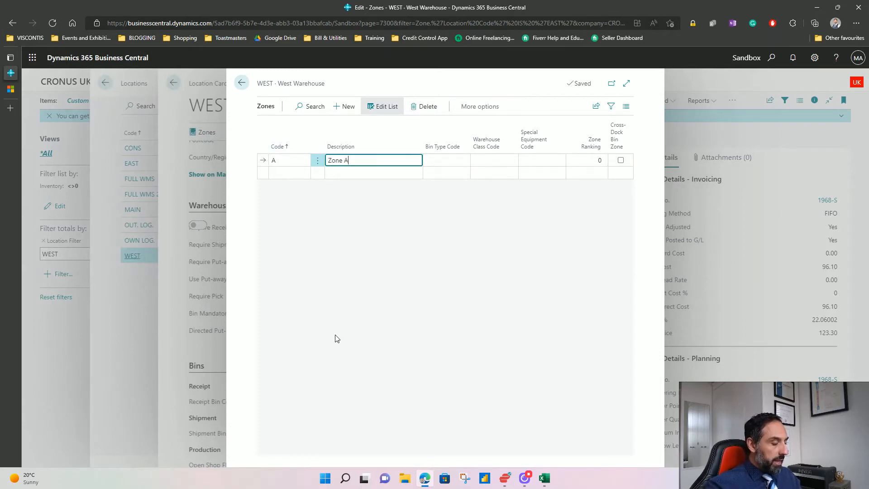
type(" Mezzanine")
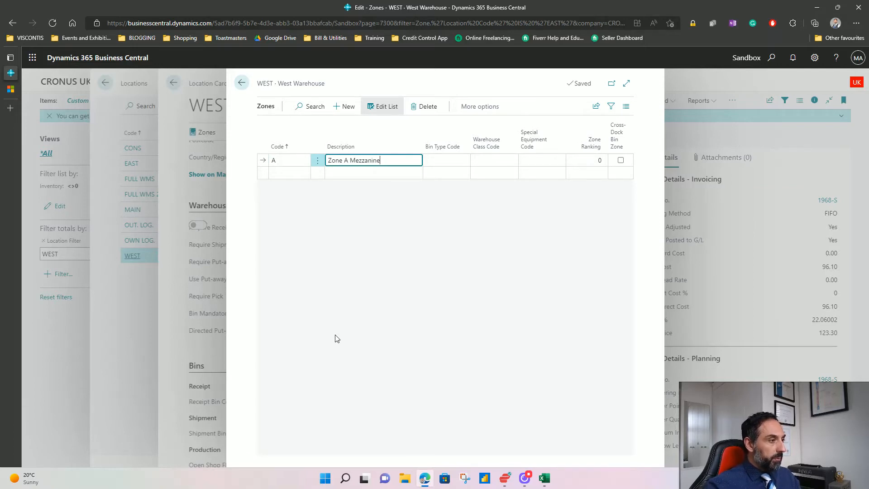
Step: Add a second zone with code ZONE B and the description "Zone B Main Entrance"
key("Down")
key("shift+Tab")
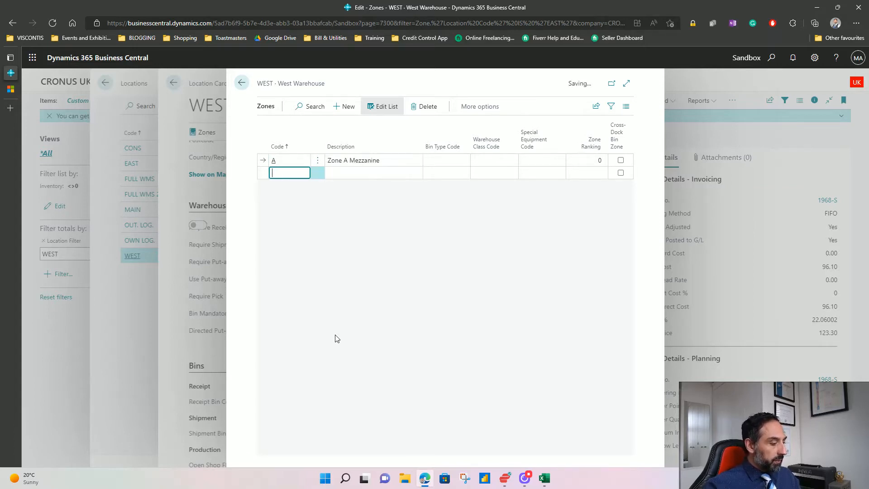
type("Zone")
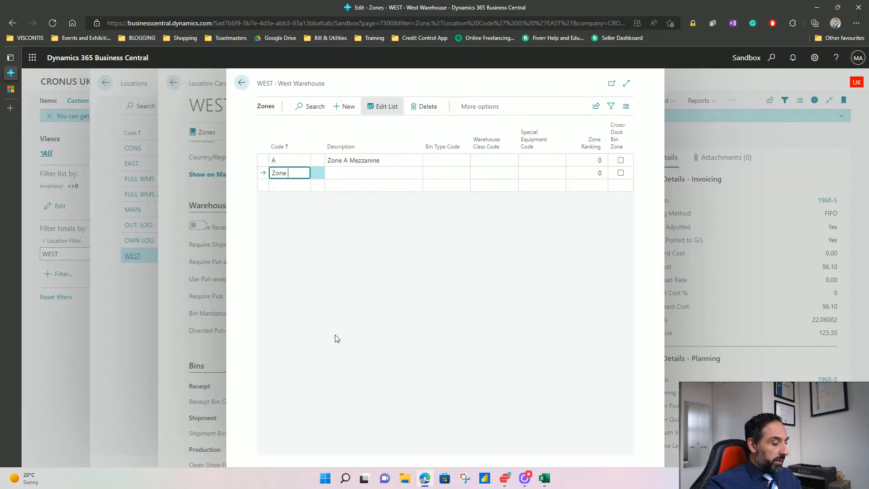
type(" B")
key("Tab")
type("Zone B")
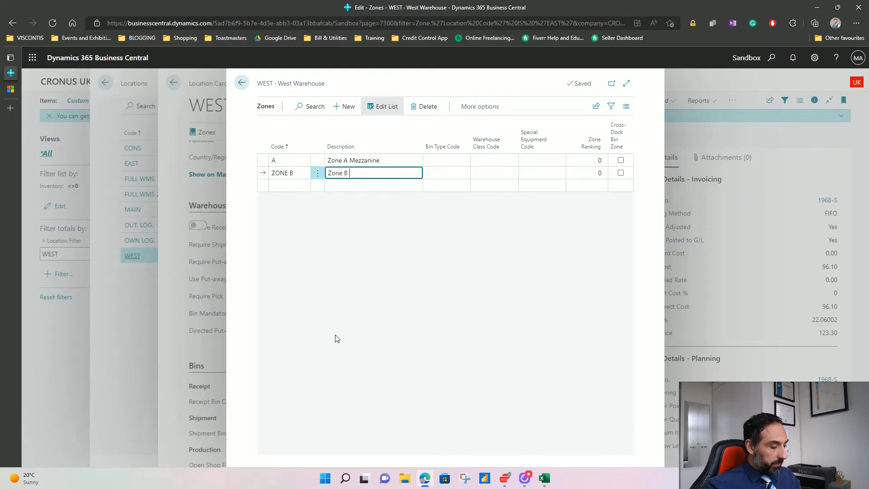
type(" Main Entrance")
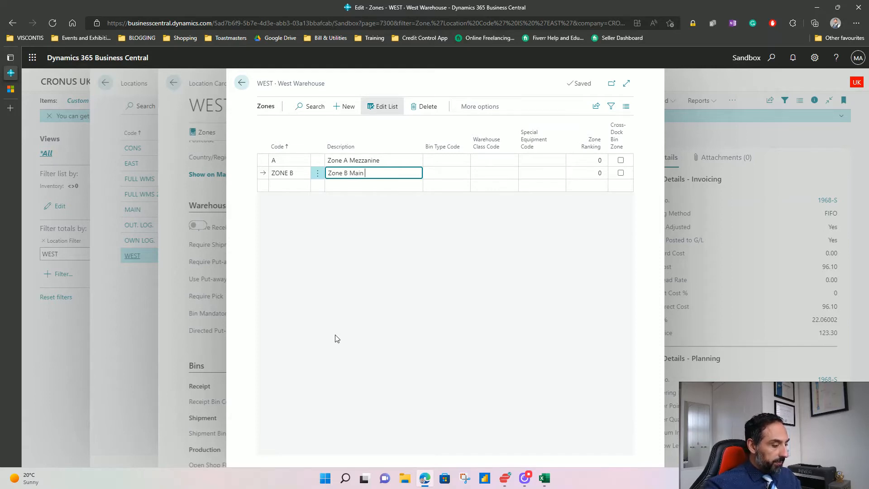
key("Down")
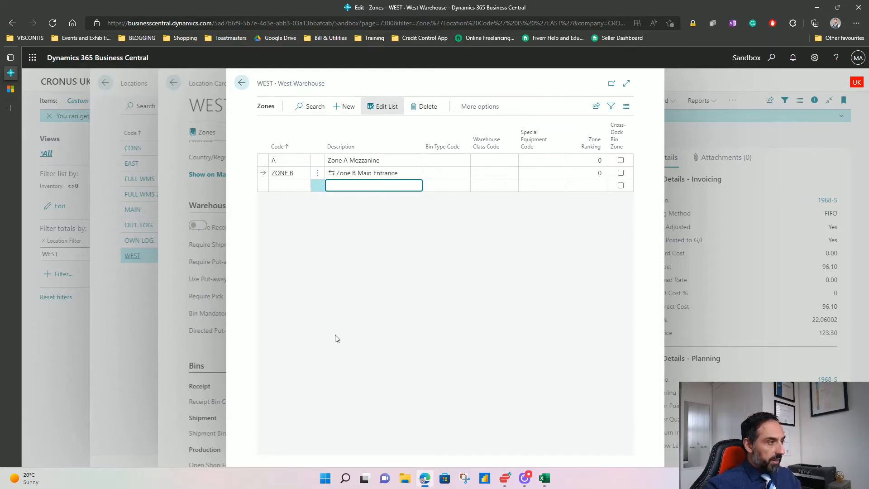
Step: Change the code of the Main Entrance zone to B and accept updating the related records
key("Left")
key("Up")
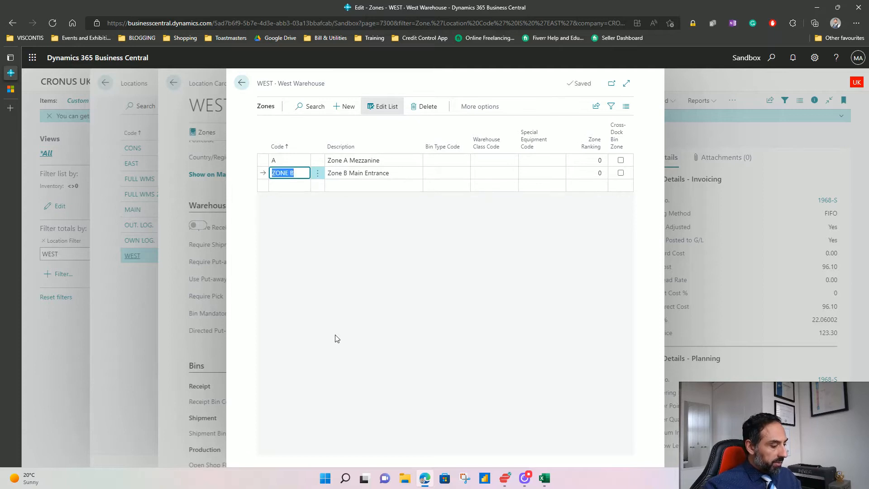
key("Down")
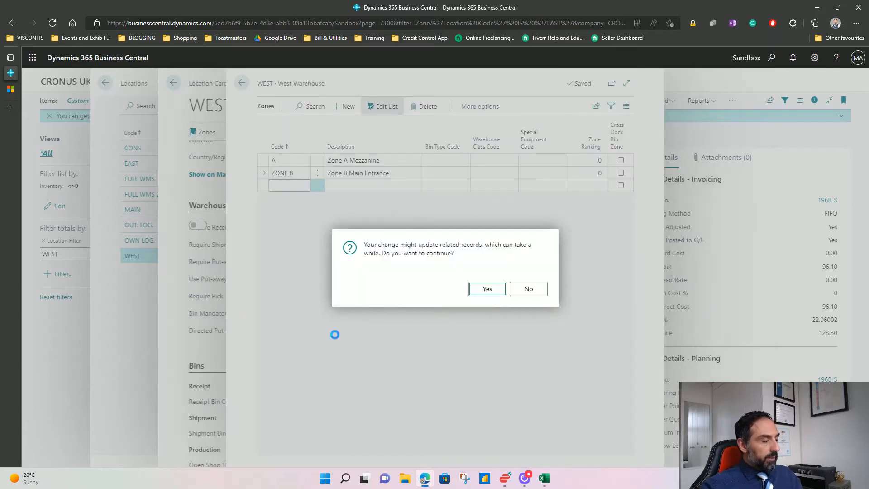
key("Return")
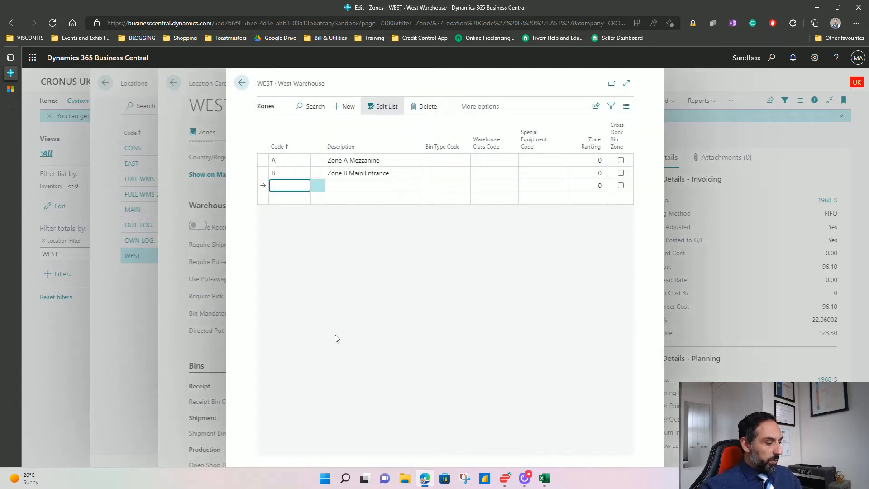
Step: Add a third zone with code C and the description "Zone C"
type("C")
key("Tab")
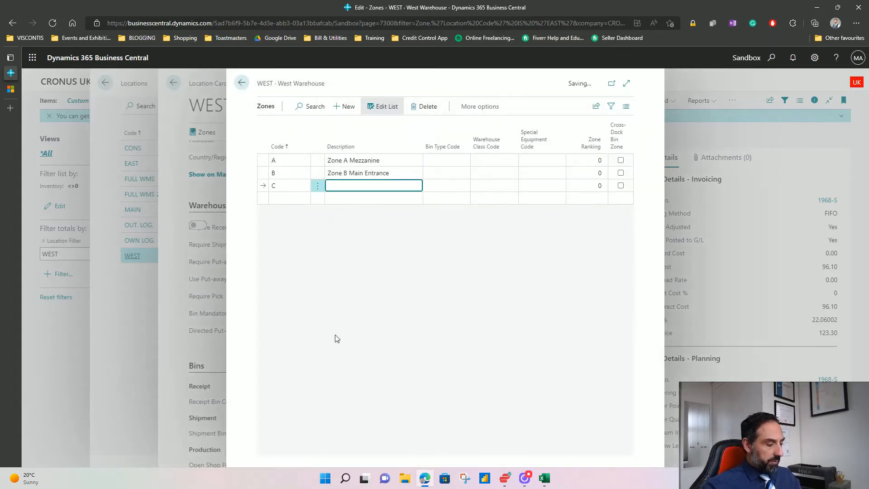
type("Zone C")
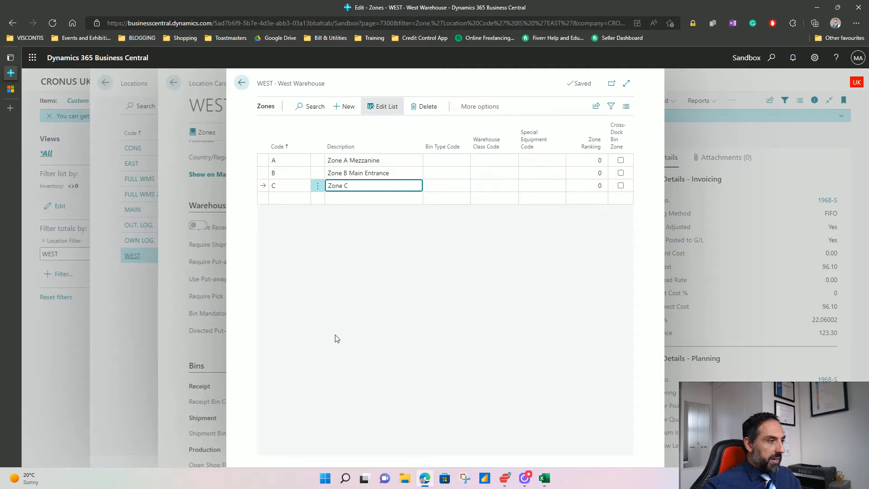
key("Tab")
key("shift+Tab")
key("shift+Tab")
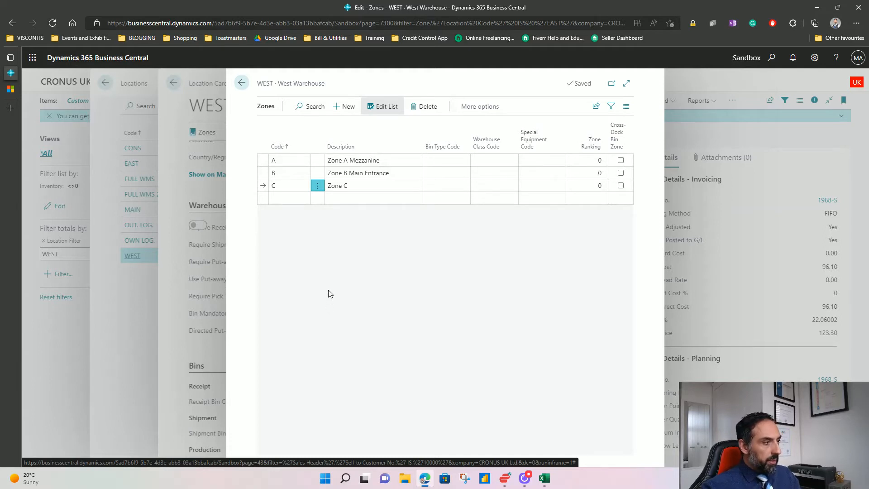
Step: Open the WEST location's bins and examine the receive, ship, put-away and pick settings of each type in the full bin type list
left_click(243, 84)
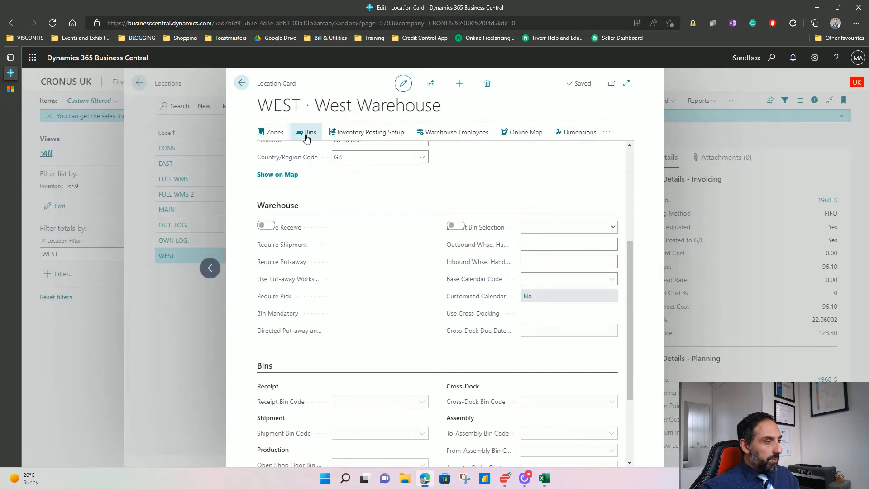
left_click(307, 136)
left_click(369, 157)
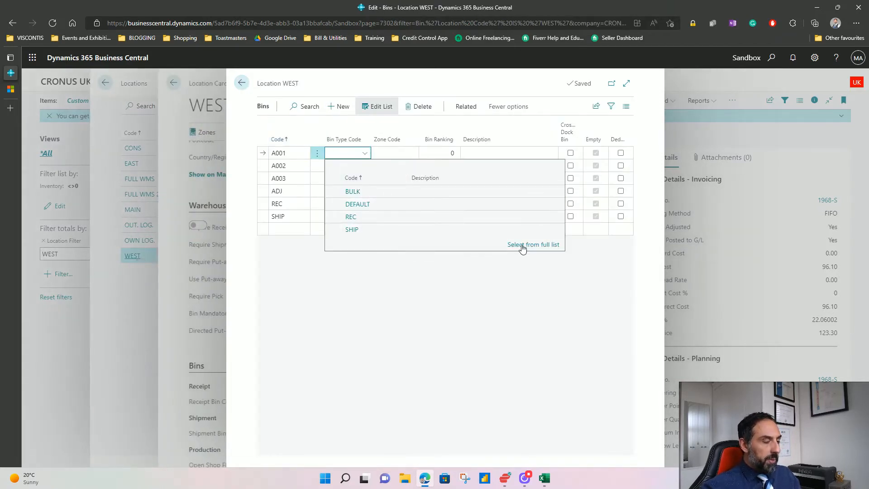
left_click(522, 245)
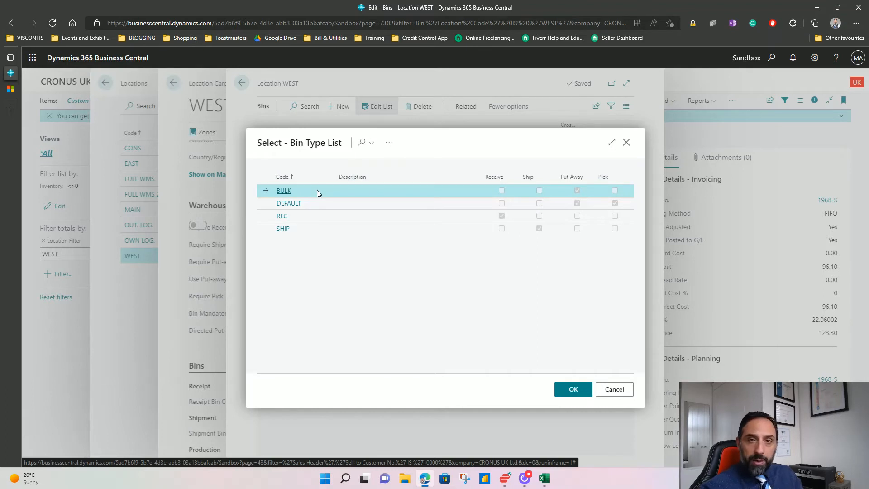
left_click(327, 201)
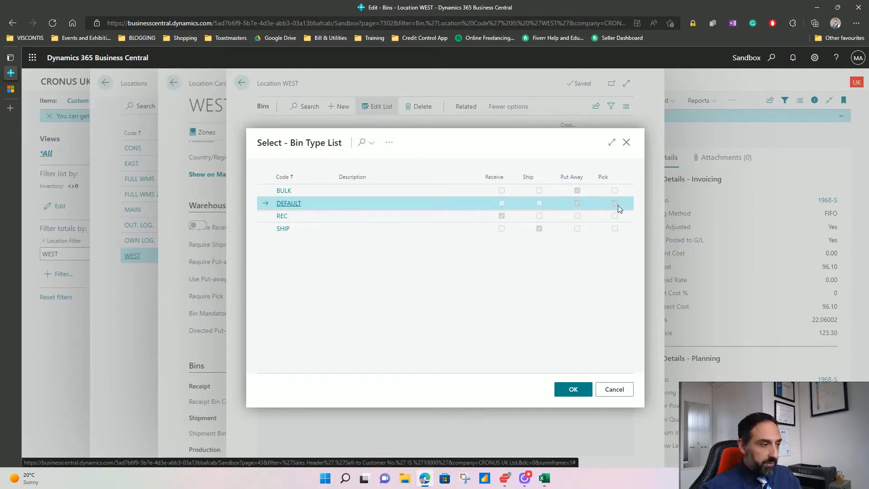
left_click(460, 219)
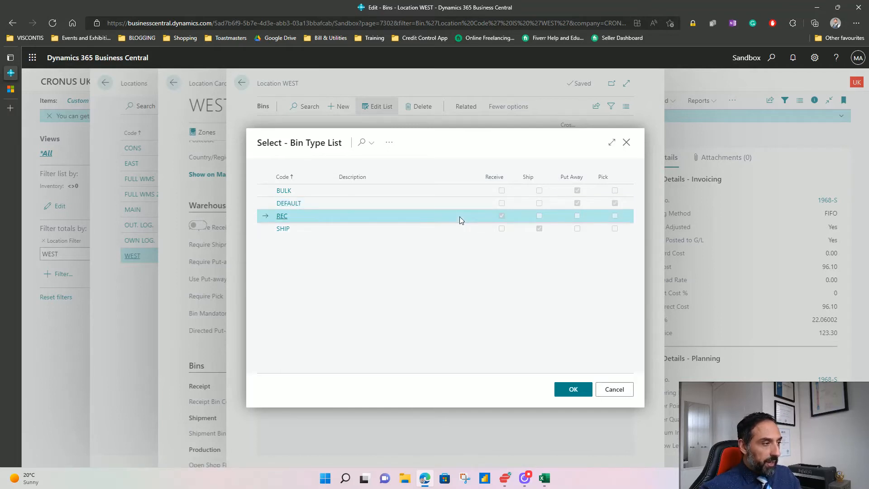
left_click(501, 215)
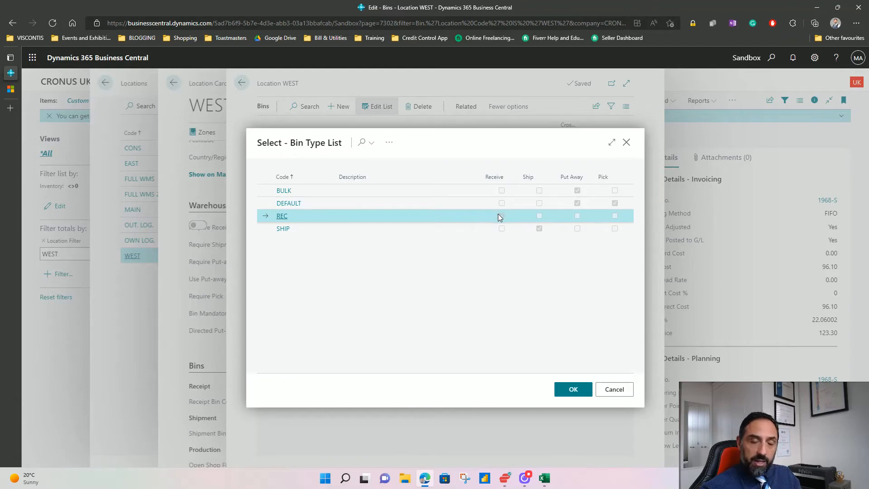
left_click(415, 232)
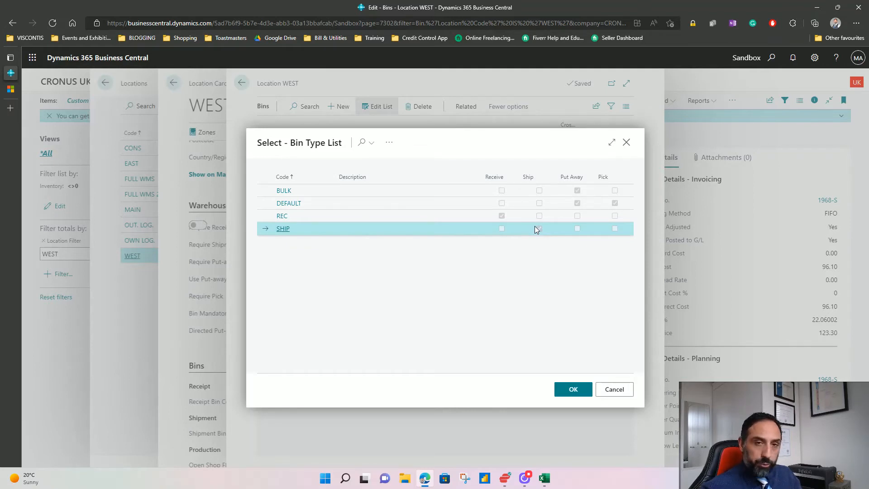
left_click(614, 390)
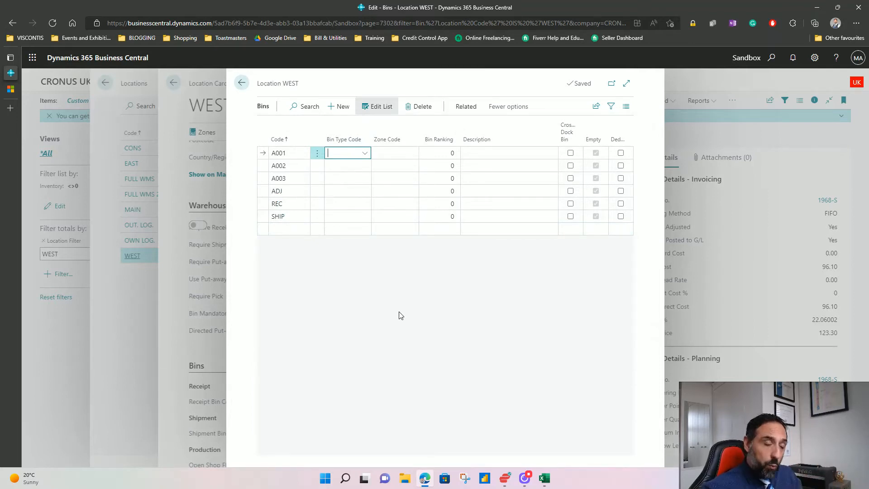
Step: Try to set the bin type of bin A001 to BULK, and read the validation details for that row
left_click(365, 152)
left_click(379, 192)
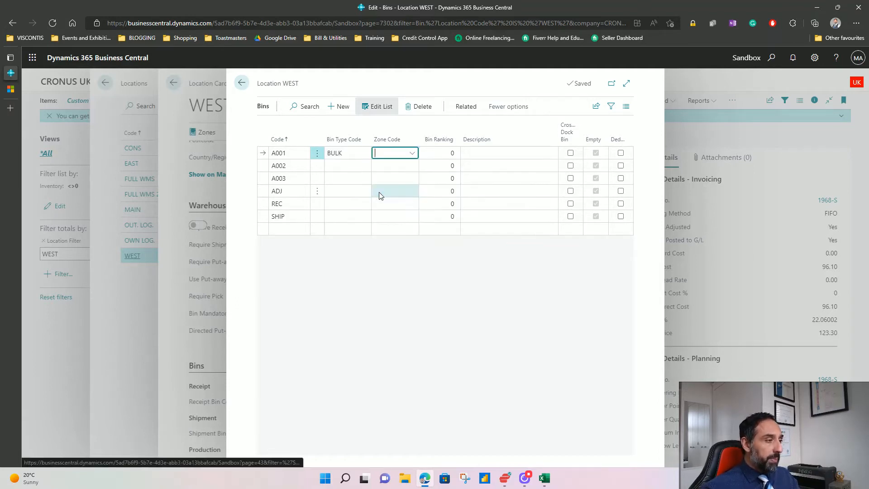
key("Down")
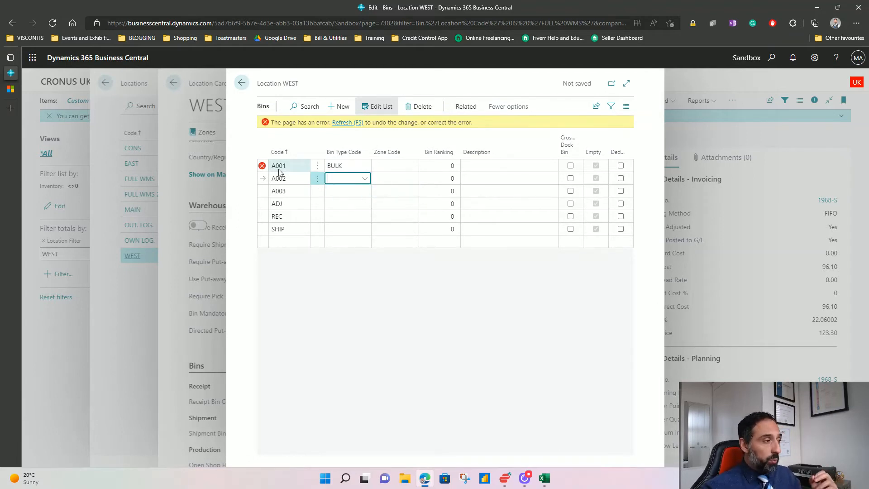
mouse_move(263, 167)
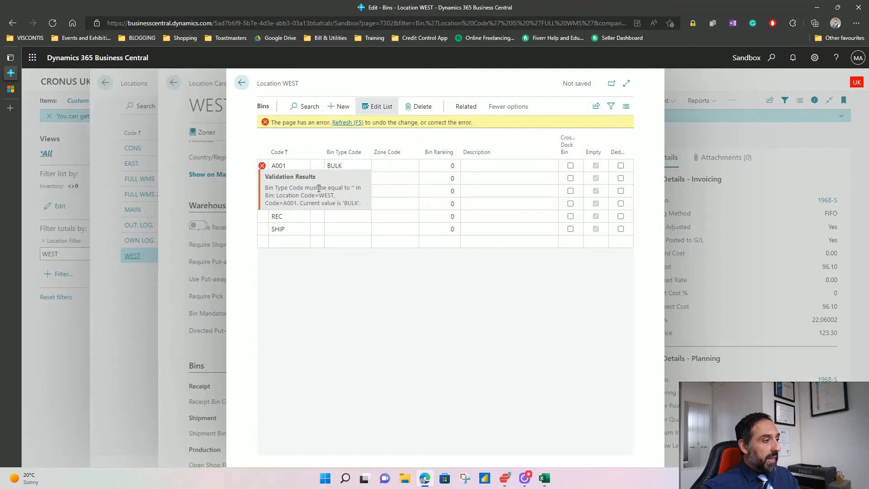
left_click_drag(319, 188, 356, 190)
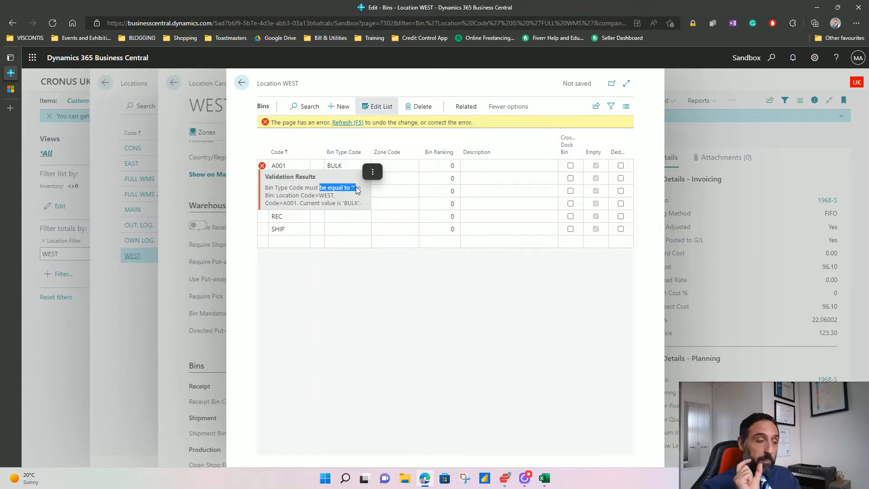
Step: Clear the bin type code of bin A001
left_click(349, 167)
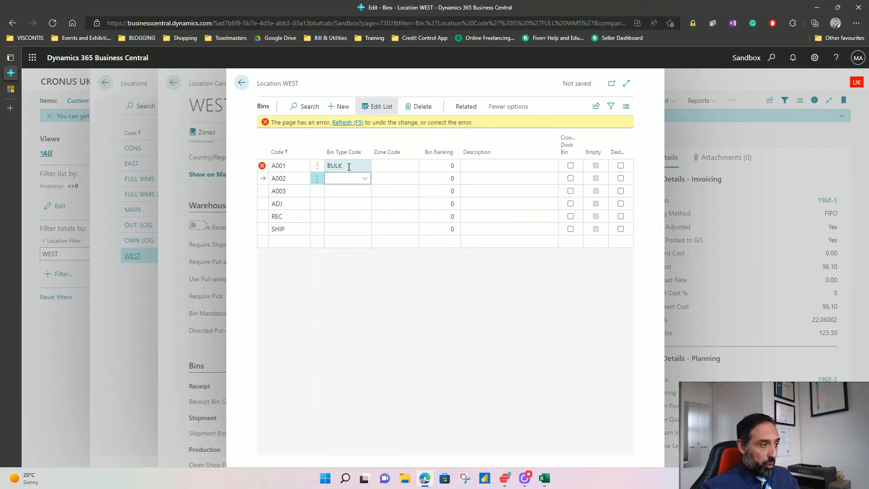
left_click(349, 167)
key("BackSpace")
key("Tab")
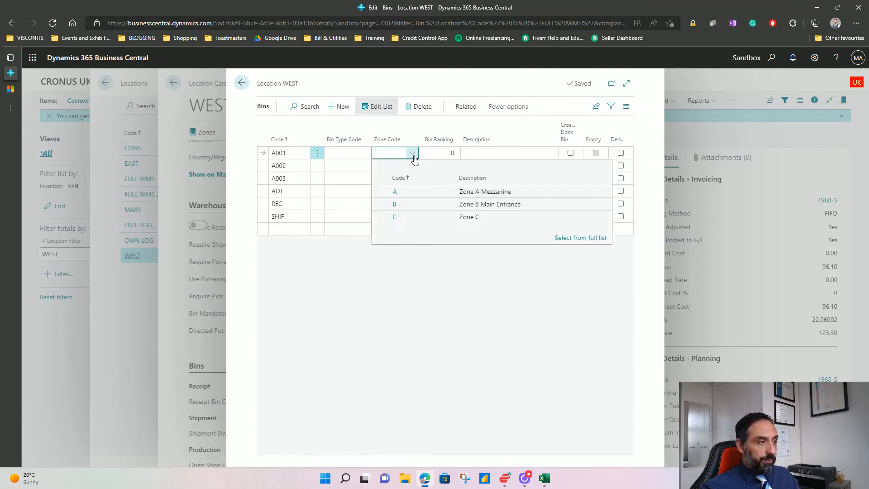
Step: Try to assign zone A to bin A001, and refresh the page to discard the change
left_click(411, 191)
key("Down")
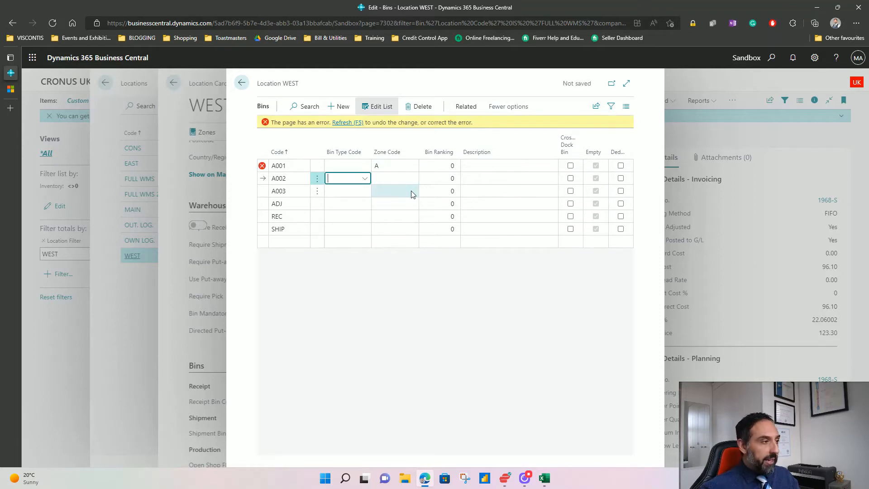
left_click(351, 122)
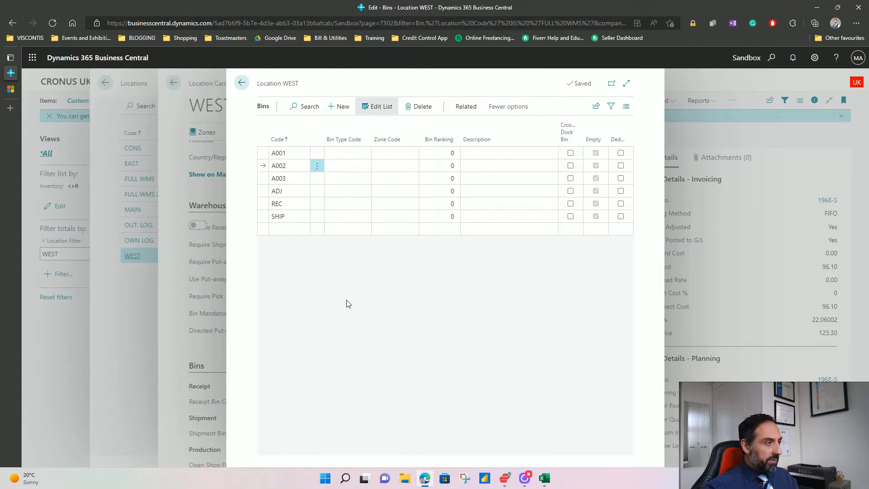
Step: Return to the Locations list, reopen the WEST location card and look over its warehouse and bin settings
left_click(247, 84)
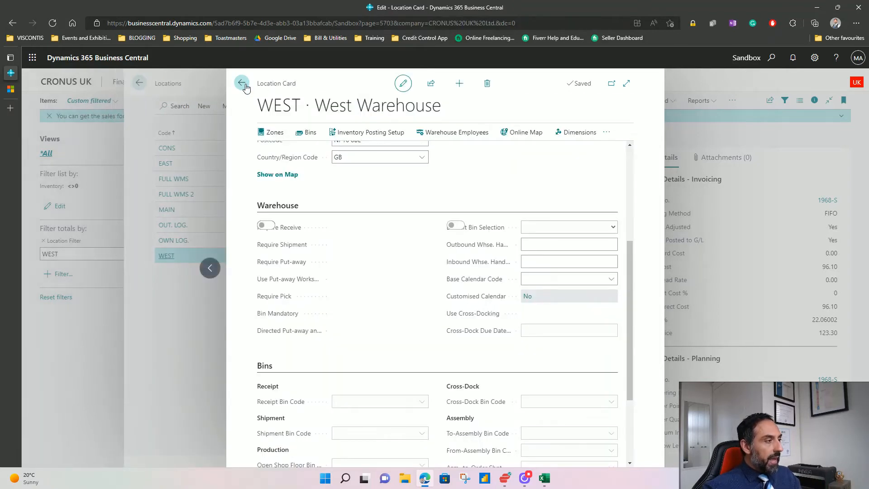
left_click(242, 83)
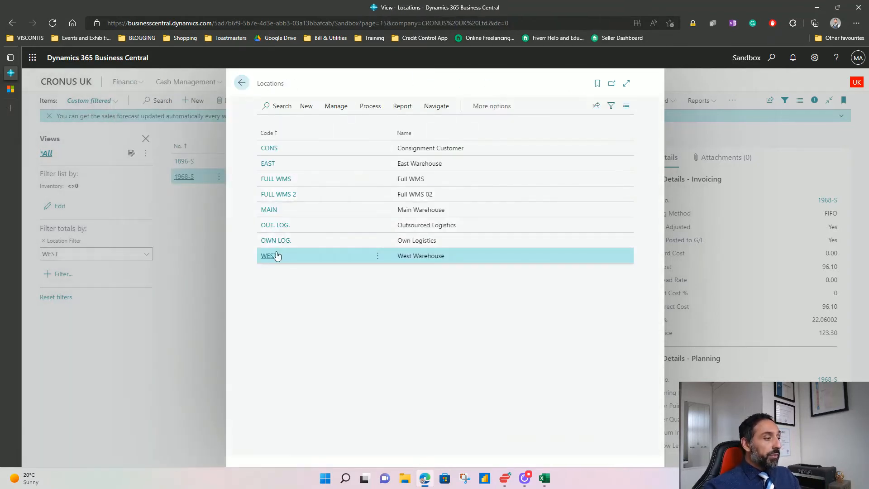
left_click(269, 255)
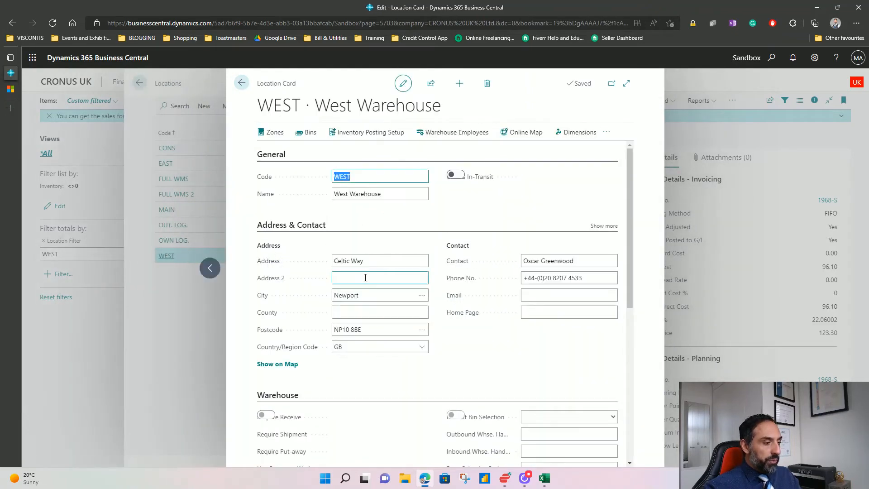
scroll(365, 277, "down", 5)
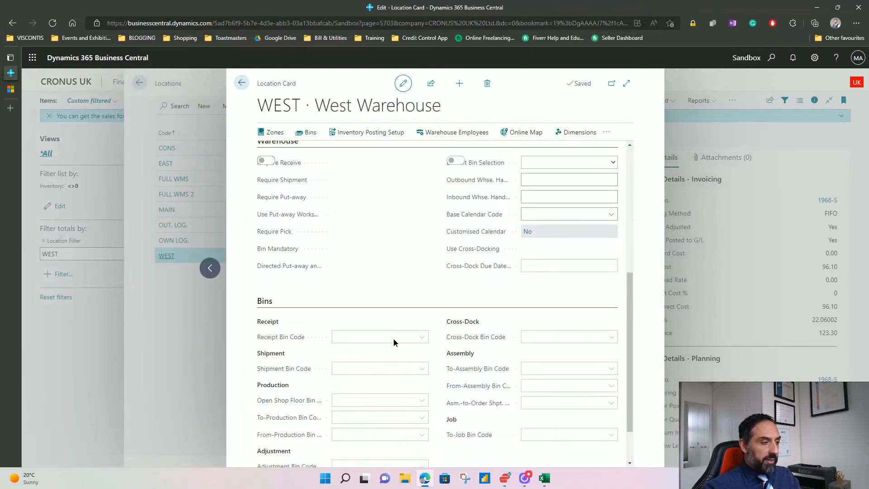
Step: Search for "create wa", open the Create Warehouse Location task and set its location code to WEST
left_click(772, 61)
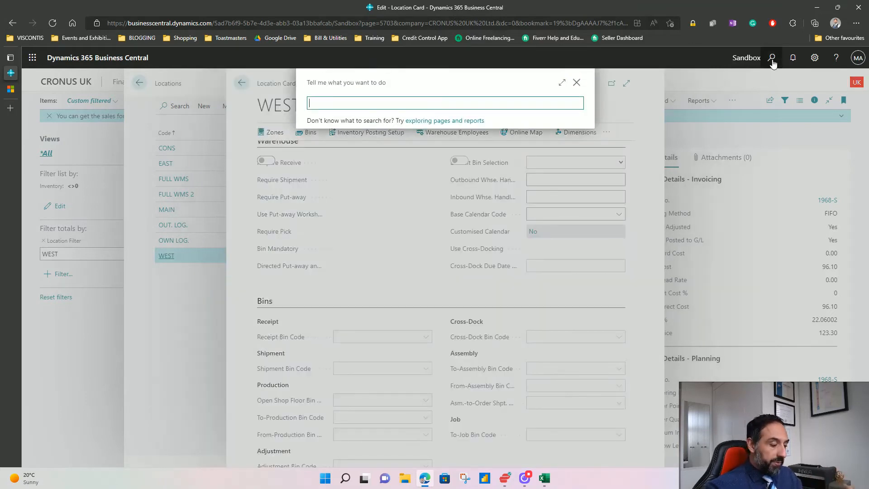
type("create wa")
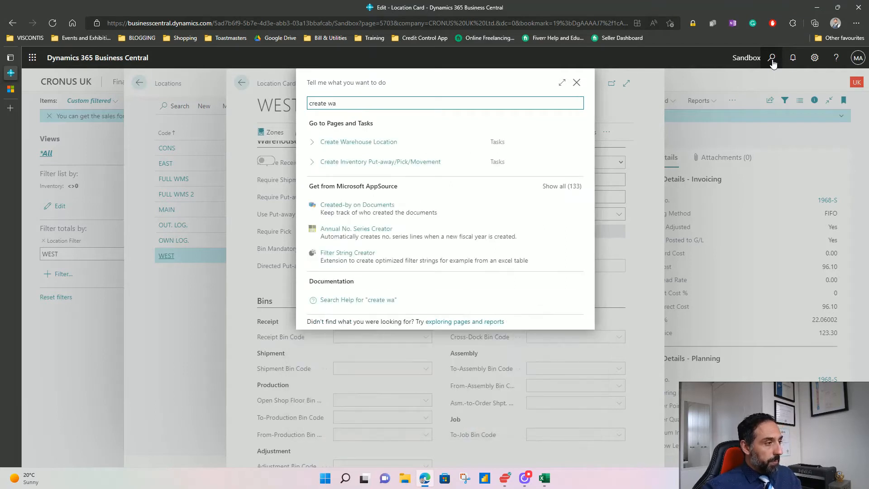
key("Return")
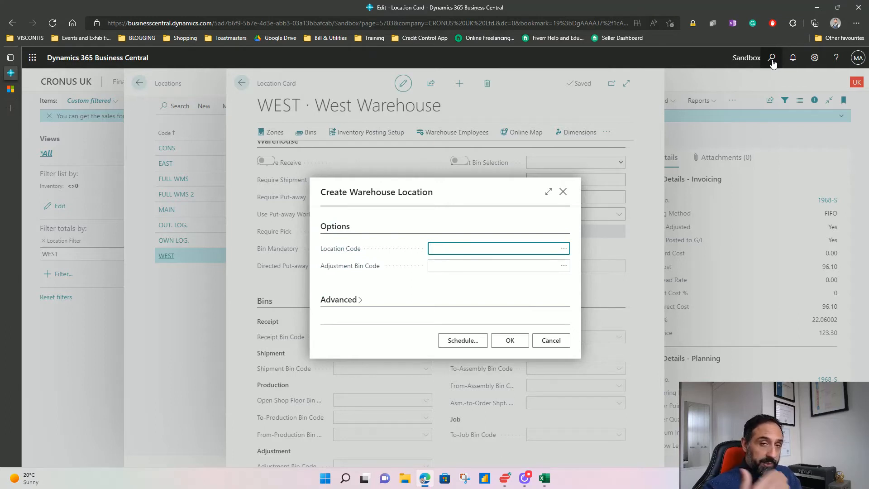
left_click(563, 248)
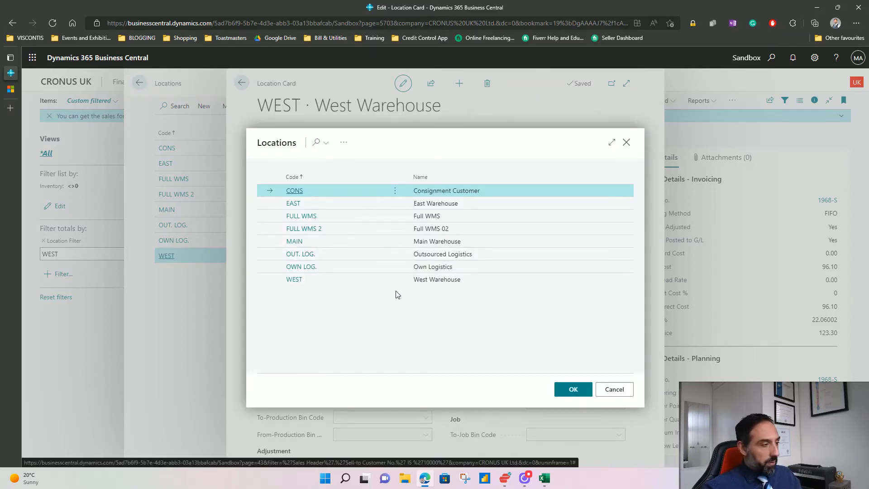
left_click(358, 283)
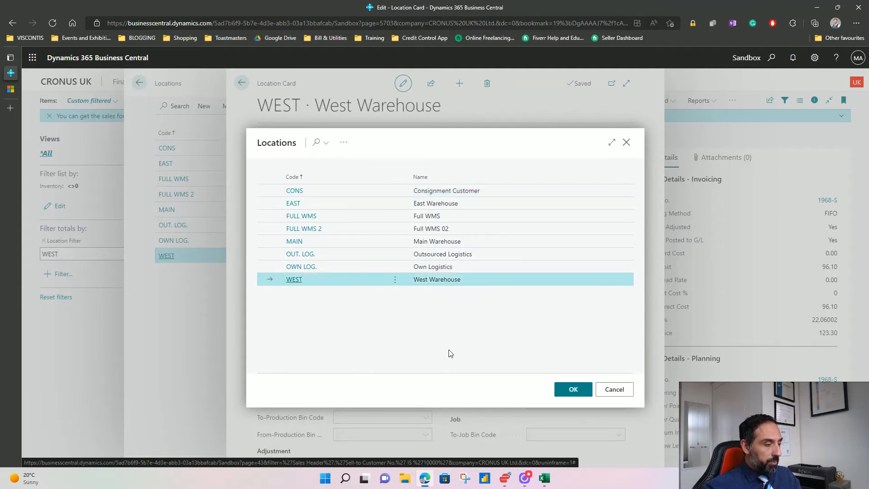
left_click(583, 392)
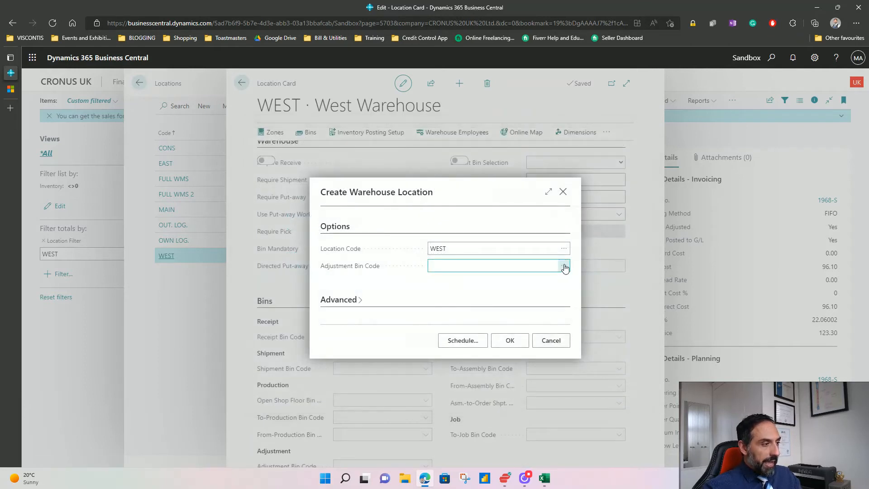
Step: Set the adjustment bin code to ADJ for the new warehouse location
left_click(565, 267)
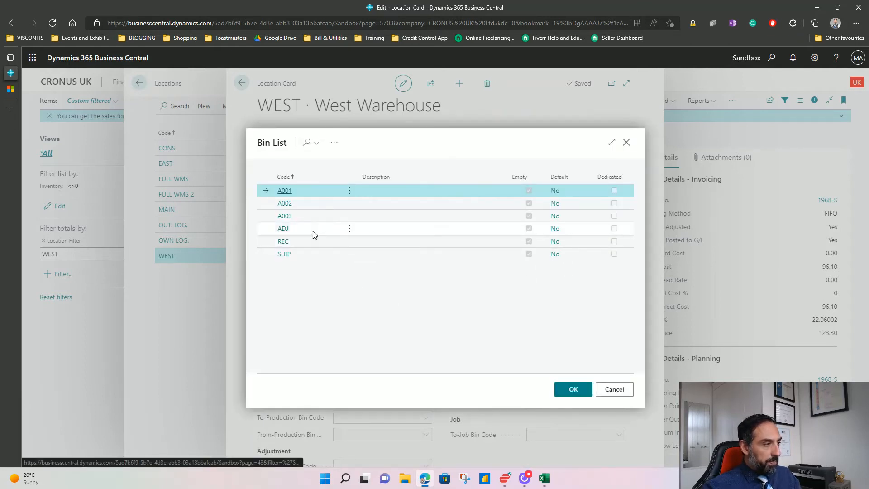
left_click(311, 230)
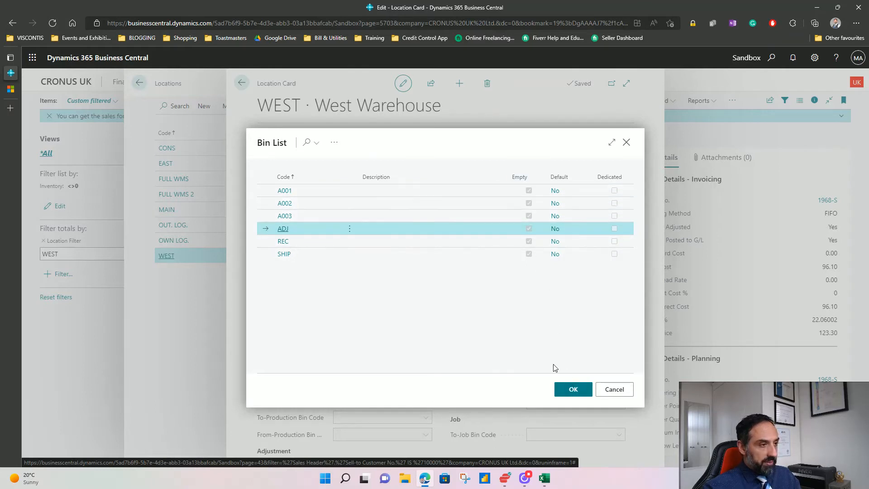
left_click(573, 389)
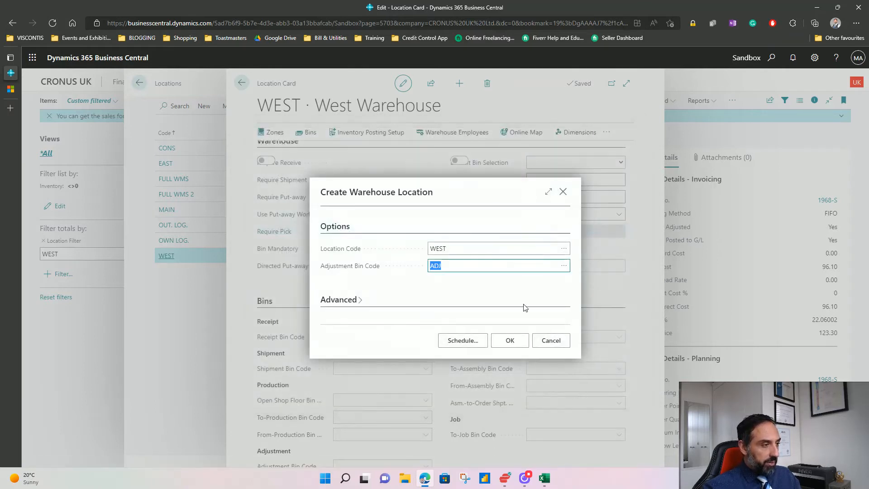
Step: Switch to the Excel movement plan and highlight the whole Phase 1 "To Bin" column to review it
key("alt+Tab")
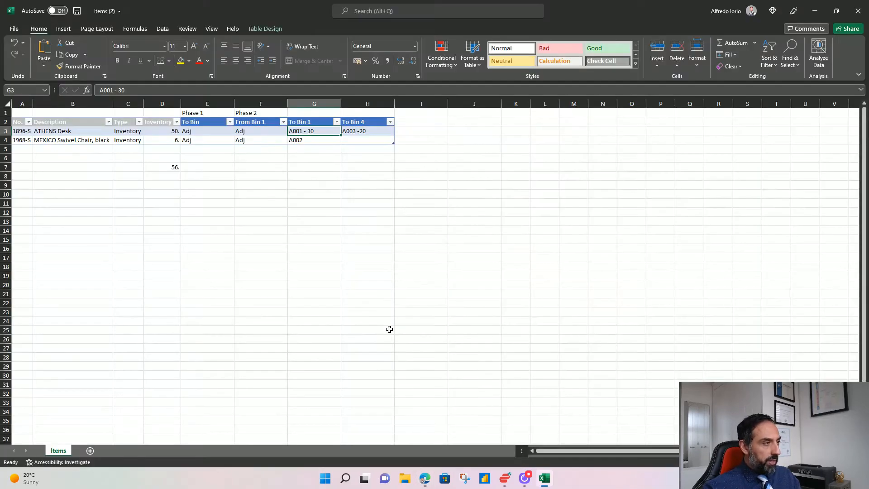
key("Left")
key("Left")
key("Left")
key("Up")
key("Right")
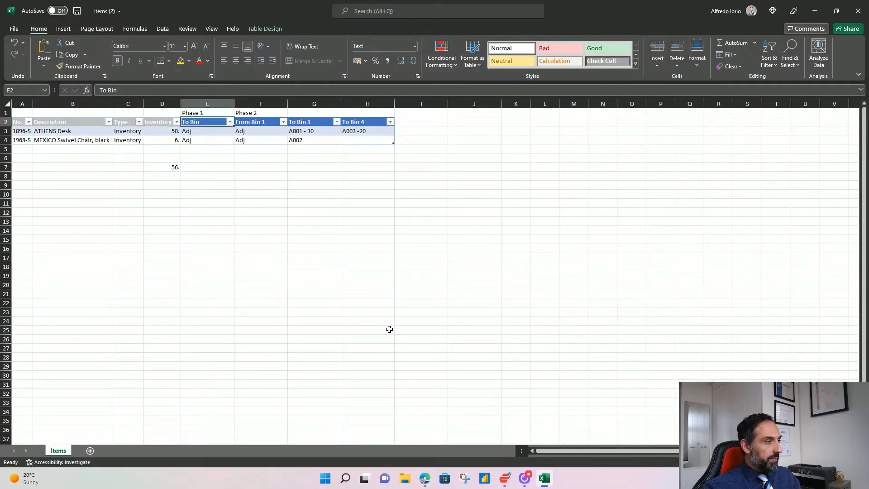
key("Up")
key("shift+Down")
key("shift+Down")
key("shift+Down")
key("ctrl+space")
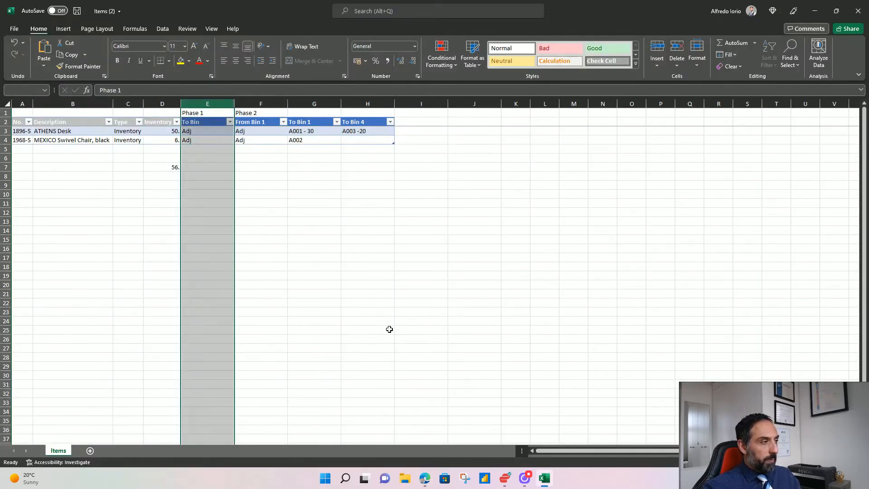
Step: Review the Inventory column and the Phase 1 target bin of the ATHENS Desk in the movement plan
key("Left")
key("Left")
key("Right")
key("Down")
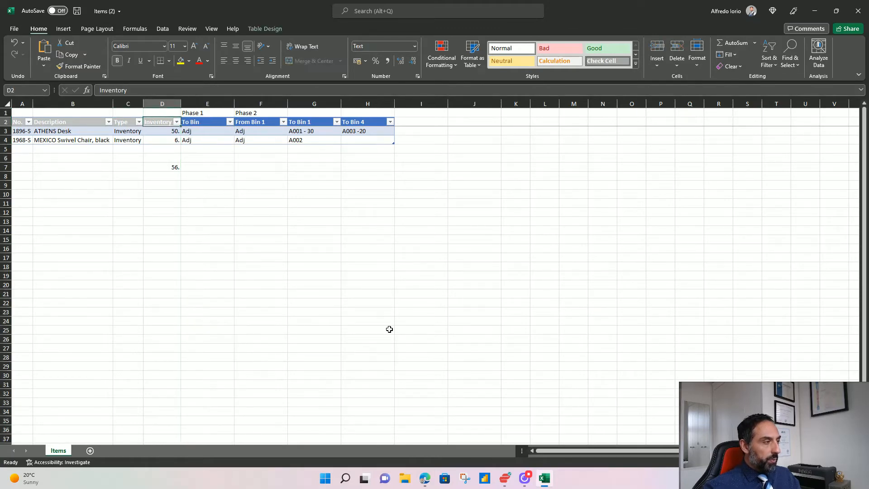
key("Left")
key("Right")
key("Down")
key("Right")
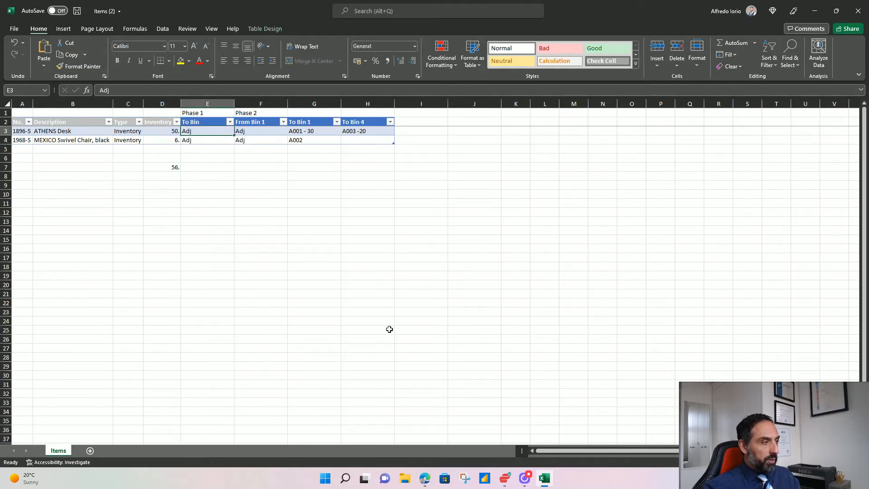
Step: Switch to Business Central, run the Create Warehouse Location task and highlight the warning's passage on creating warehouse entries
key("alt+Tab")
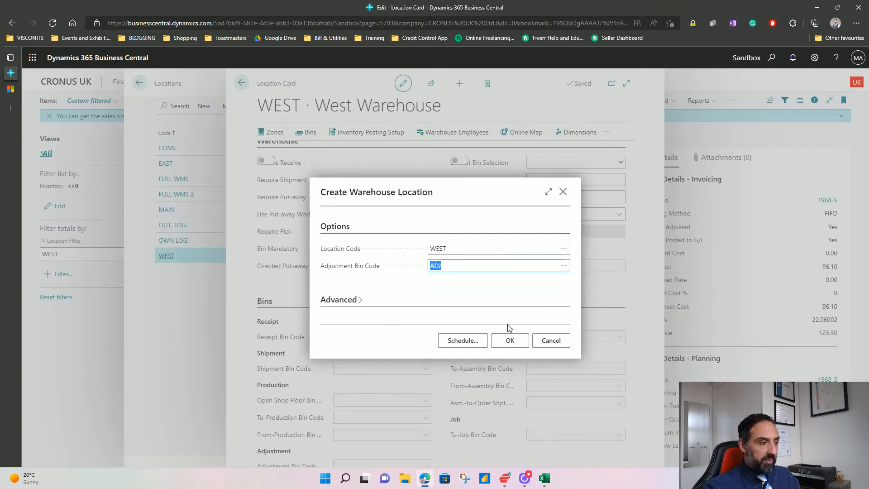
left_click(510, 341)
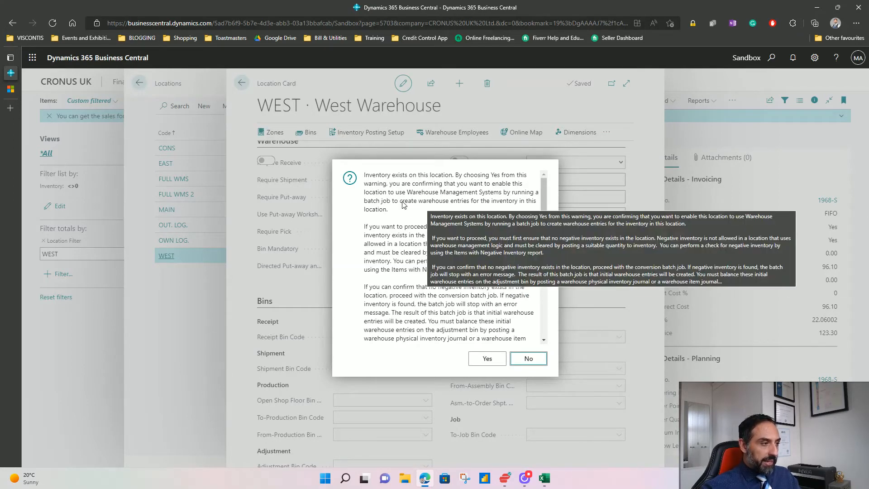
left_click_drag(402, 202, 500, 210)
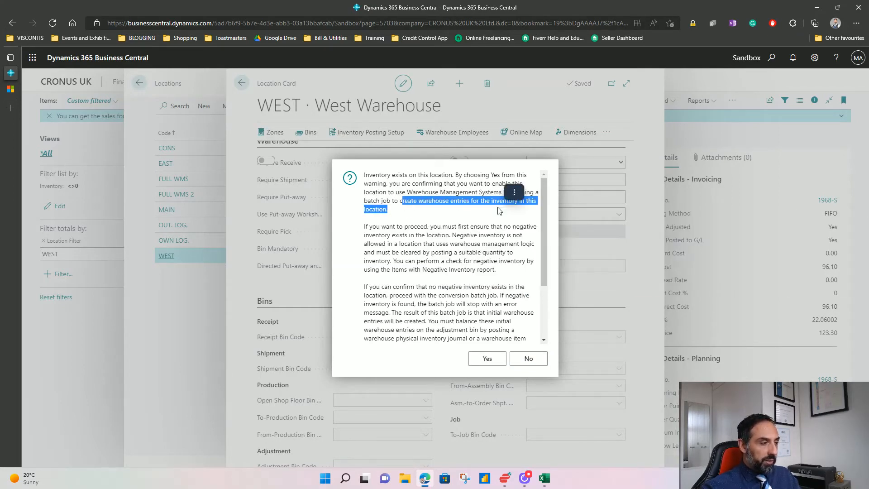
Step: Switch to the Excel plan and check the ATHENS Desk's inventory quantity against its Phase 1 bin
key("alt+Tab")
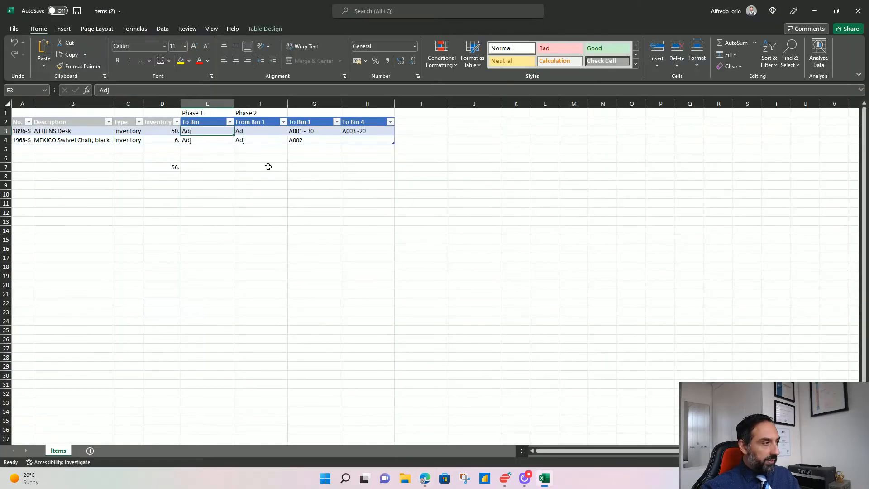
left_click(165, 130)
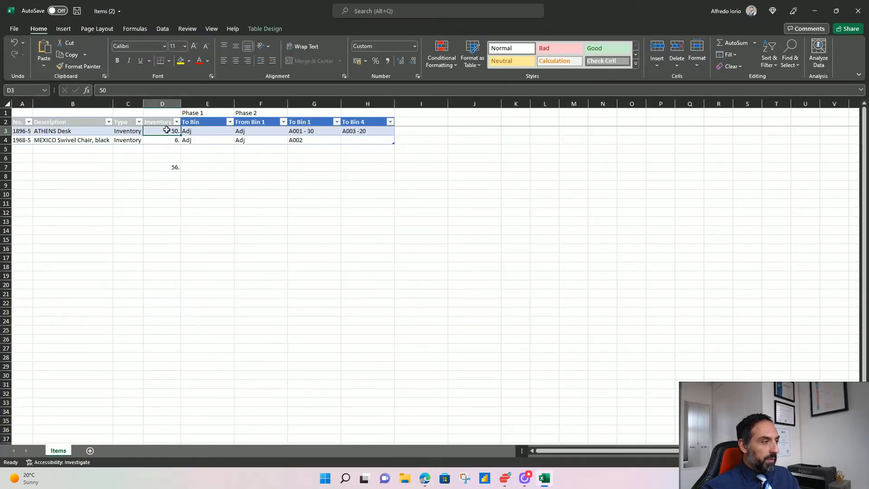
left_click(204, 131)
Step: Return to the Business Central warning and read its conditions on negative inventory, adjustment bin balancing and creating zones and bins
key("alt+Tab")
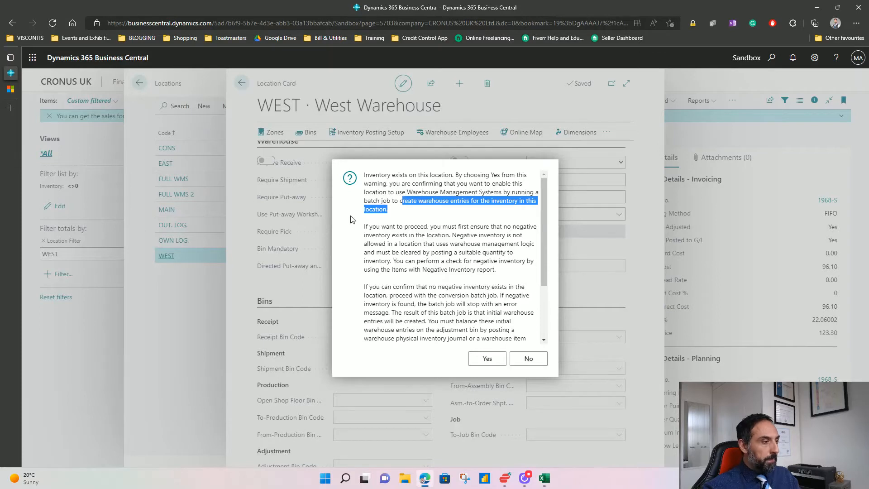
mouse_move(442, 228)
left_mouse_down()
mouse_move(501, 235)
mouse_move(455, 235)
left_mouse_up()
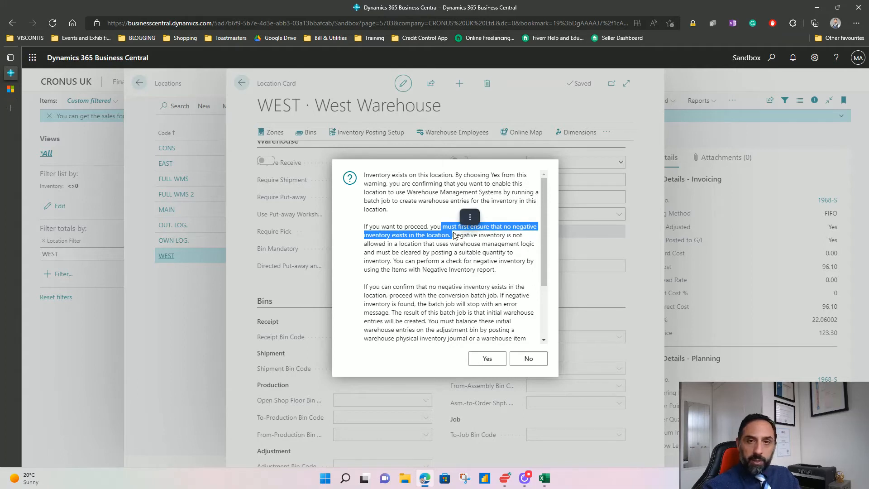
scroll(444, 286, "down", 3)
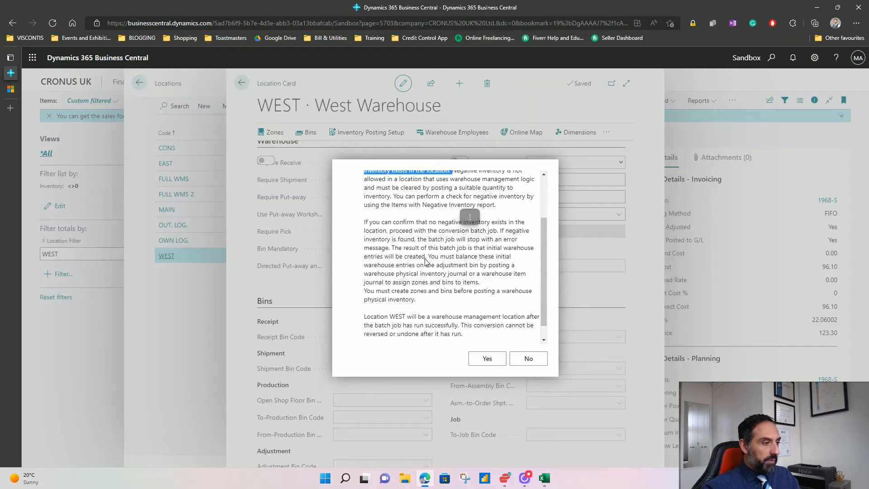
left_click(430, 261)
left_click_drag(429, 258, 477, 306)
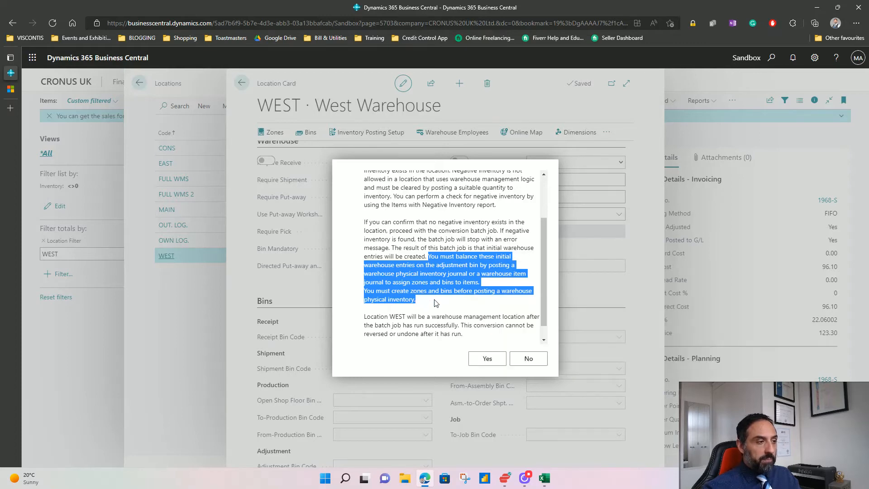
left_click(412, 302)
left_click_drag(365, 291, 520, 300)
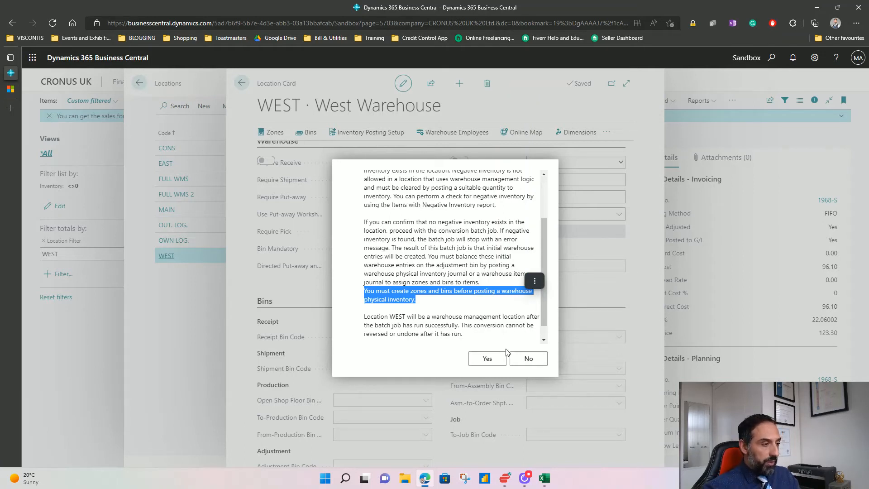
Step: Confirm the conversion of WEST to a warehouse location and check the bin settings on its card
left_click(489, 359)
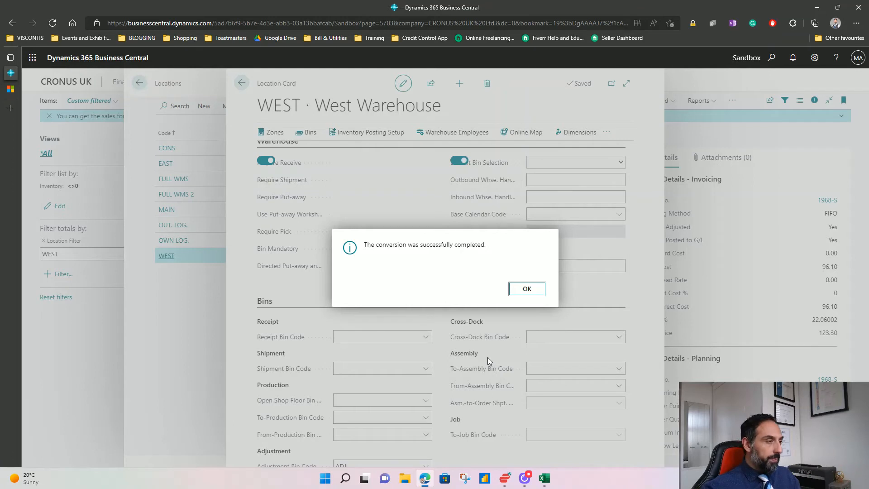
left_click(526, 290)
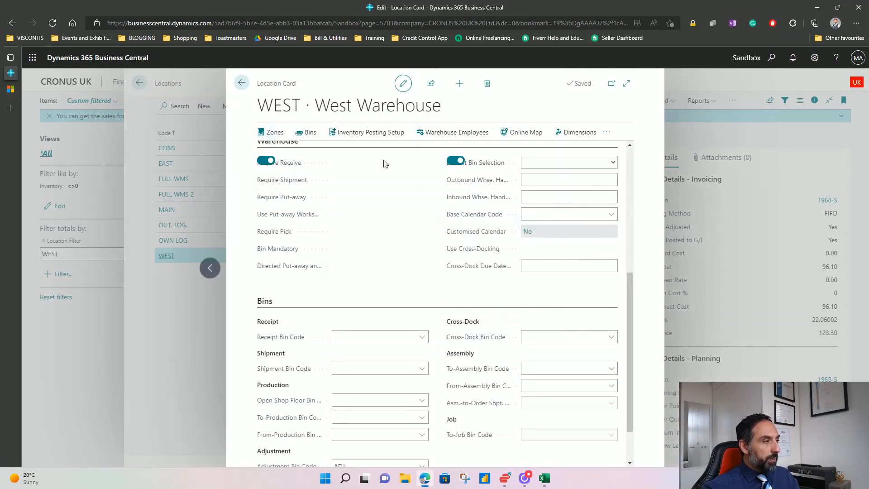
scroll(373, 222, "down", 1)
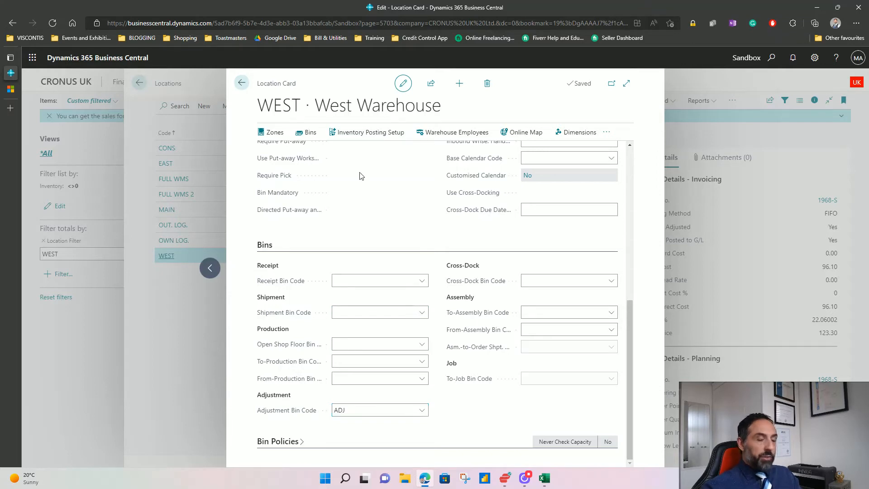
Step: Switch to the Excel plan and highlight the Phase 2 bin columns from "From Bin 1" to "To Bin 4" for both items
key("alt+Tab")
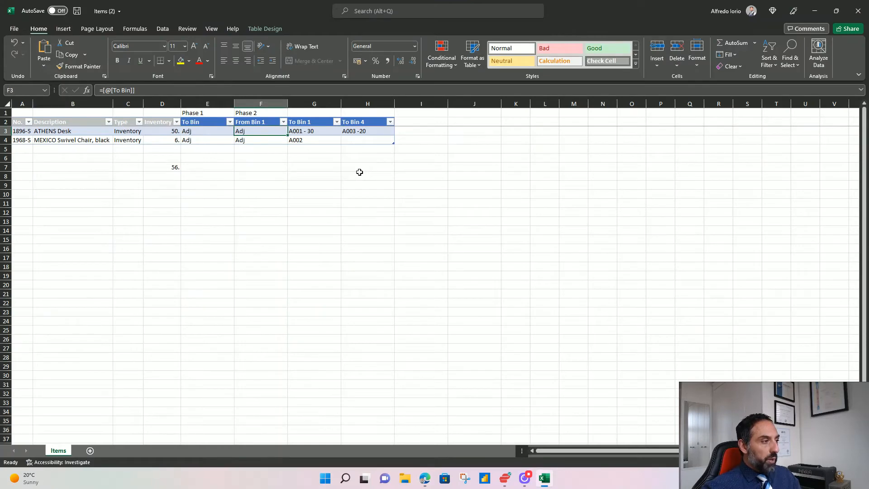
key("Up")
key("shift+Down")
key("shift+Right")
key("shift+Right")
key("shift+Down")
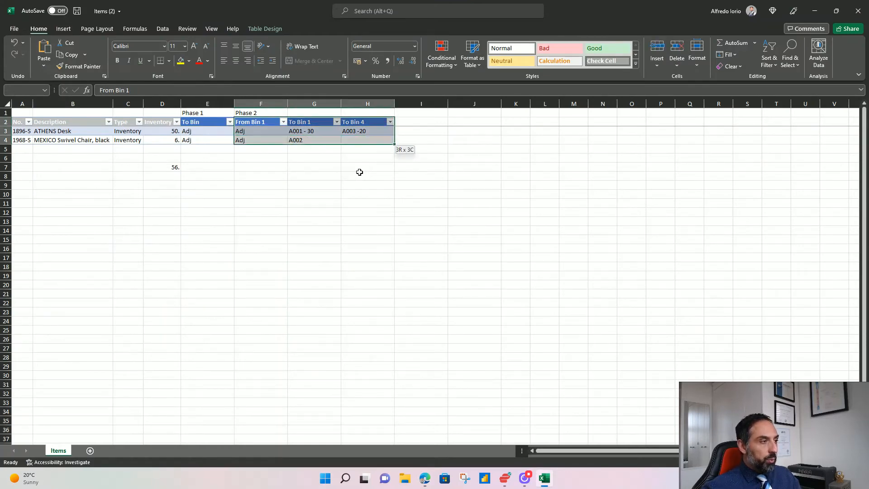
Step: Return to Business Central and add ADMIN and two personal user accounts as warehouse employees for WEST
key("alt+Tab")
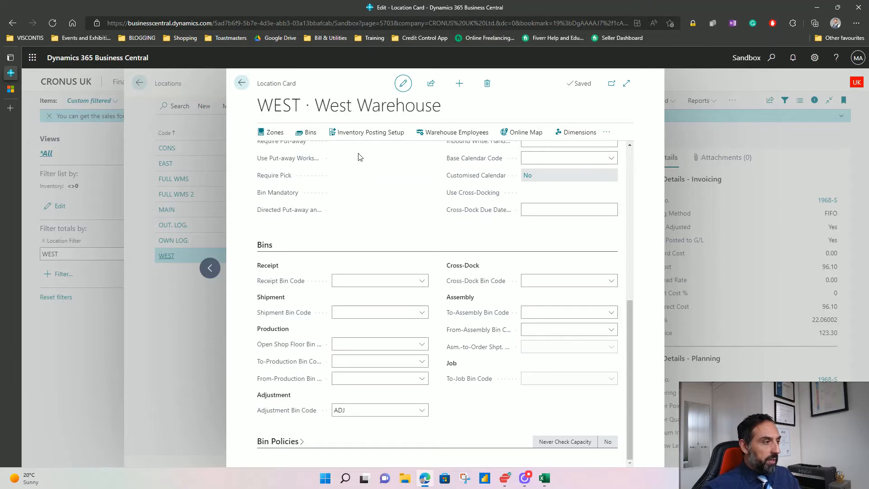
left_click(444, 133)
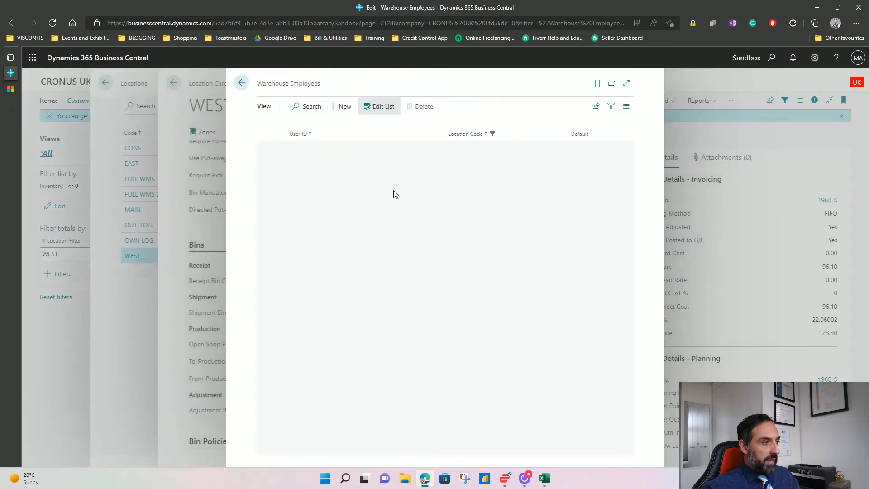
left_click(403, 146)
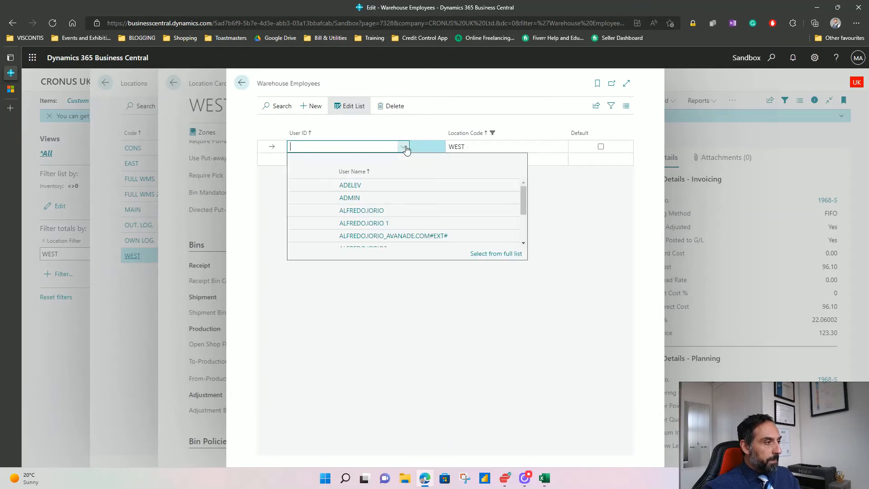
left_click(396, 214)
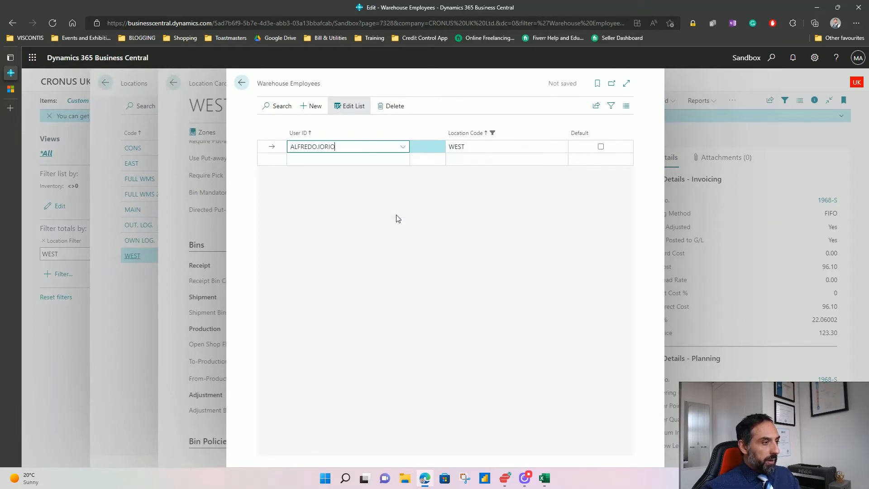
left_click(398, 162)
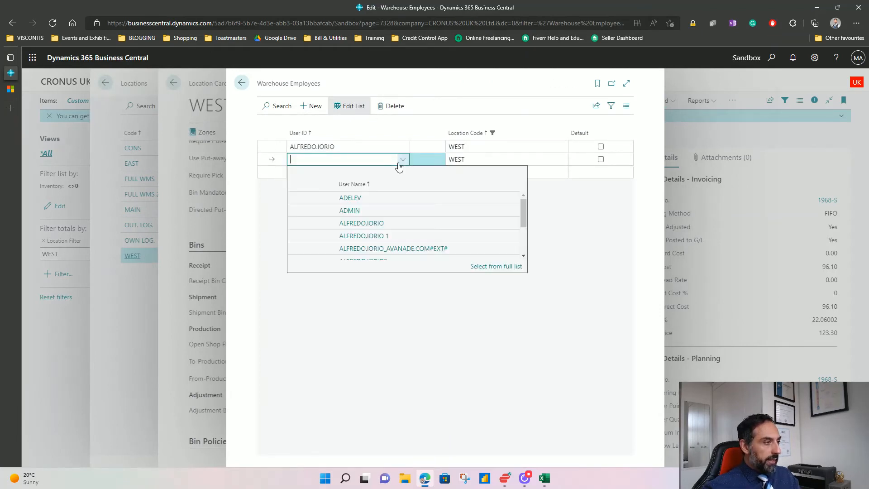
left_click(406, 212)
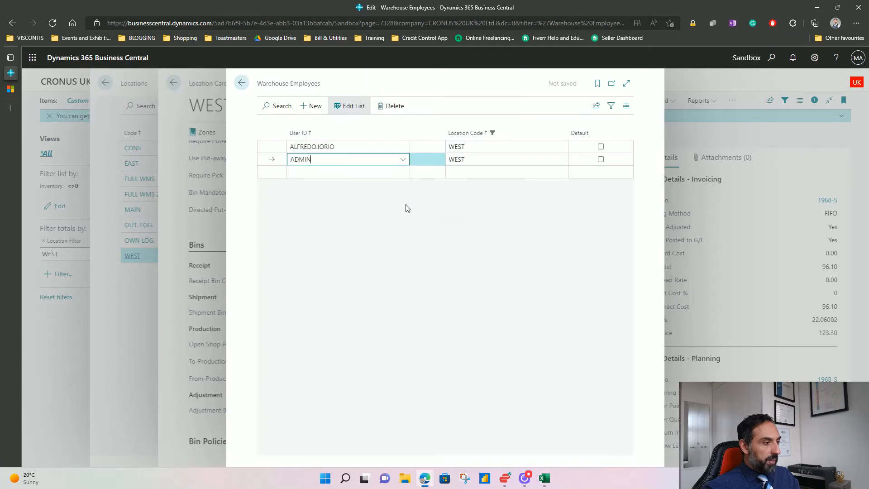
left_click(403, 172)
left_click(409, 248)
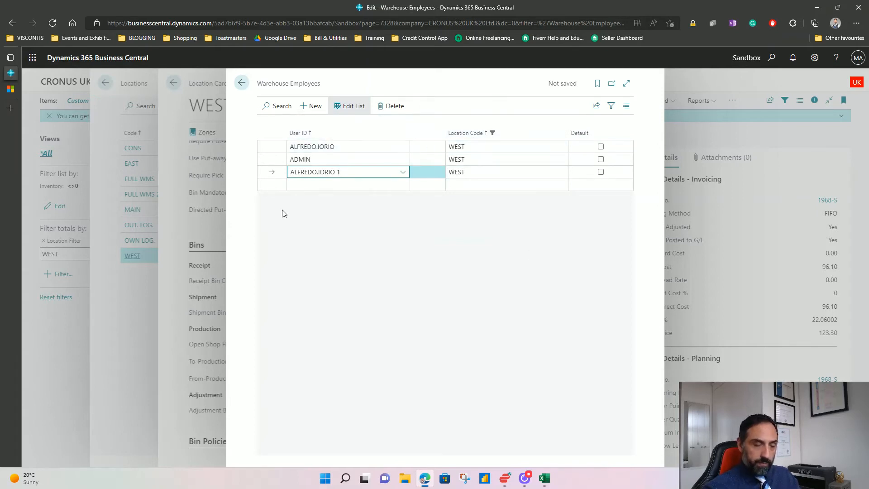
left_click(241, 84)
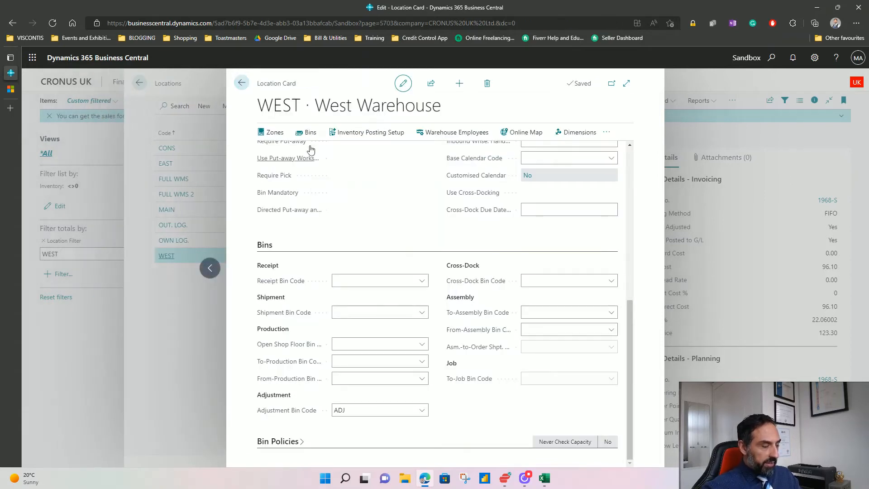
Step: Open the bins of location WEST and give bin A001 the bin type DEFAULT and zone A
left_click(311, 134)
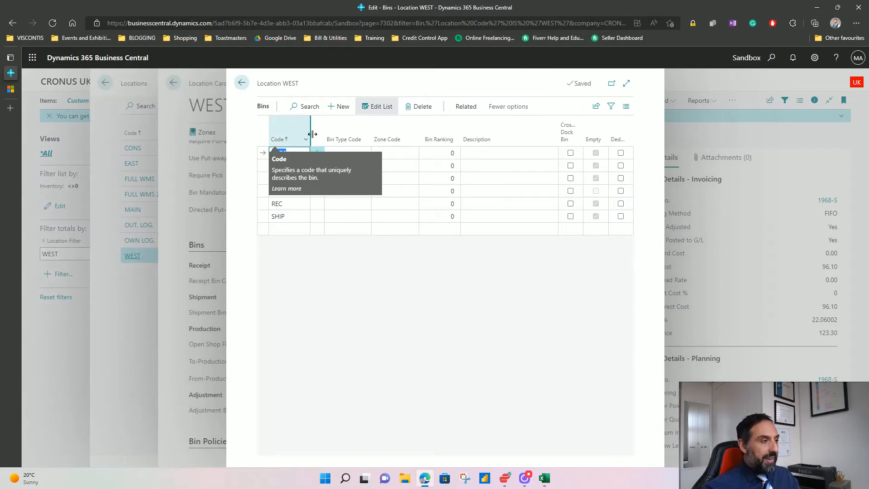
left_click(361, 155)
left_click(364, 154)
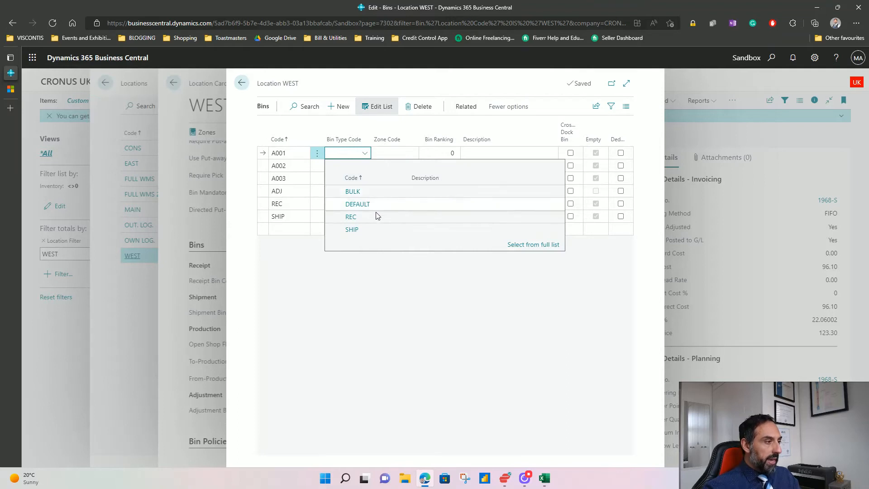
left_click(386, 204)
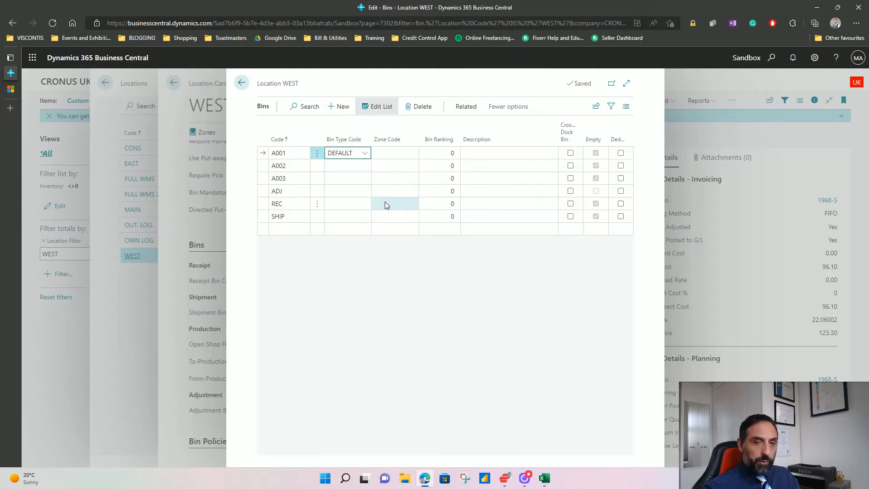
key("Tab")
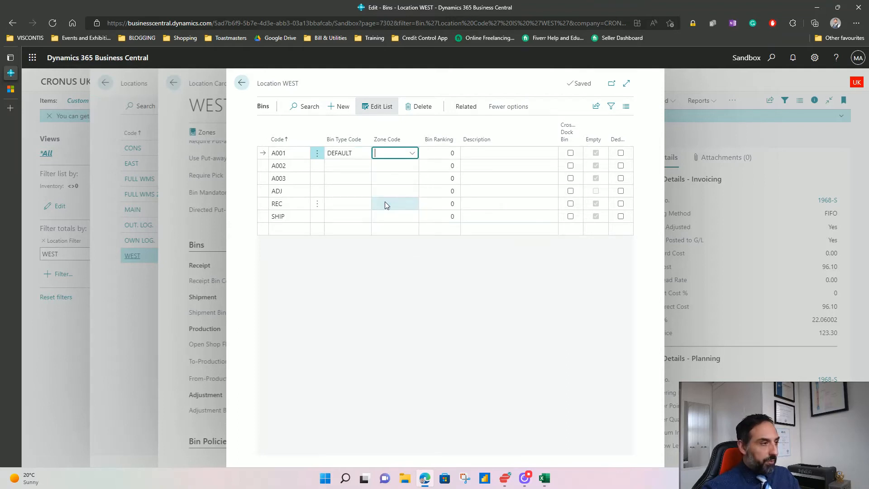
left_click(412, 153)
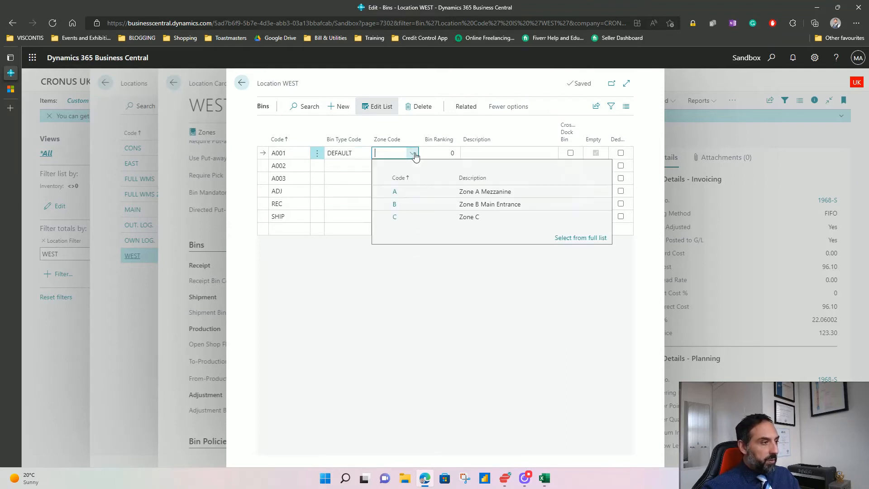
left_click(420, 193)
Step: Assign bin type DEFAULT and zone A to bin A002
left_click(362, 166)
left_click(366, 166)
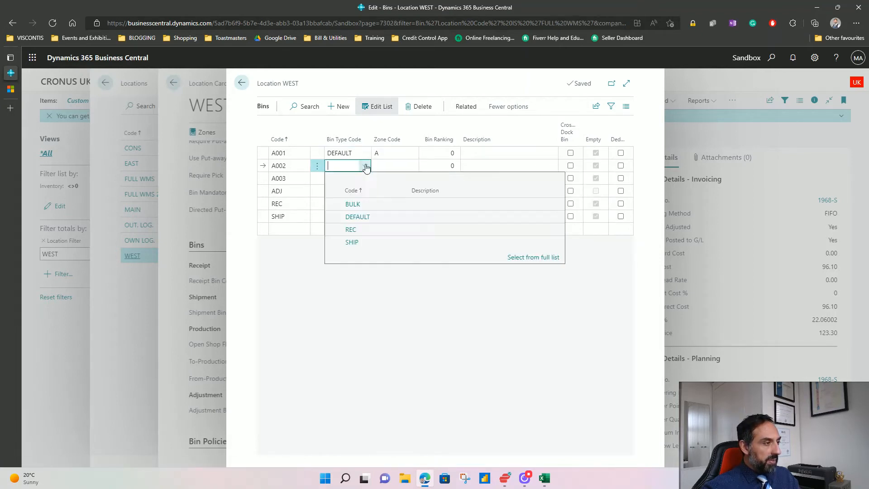
left_click(385, 216)
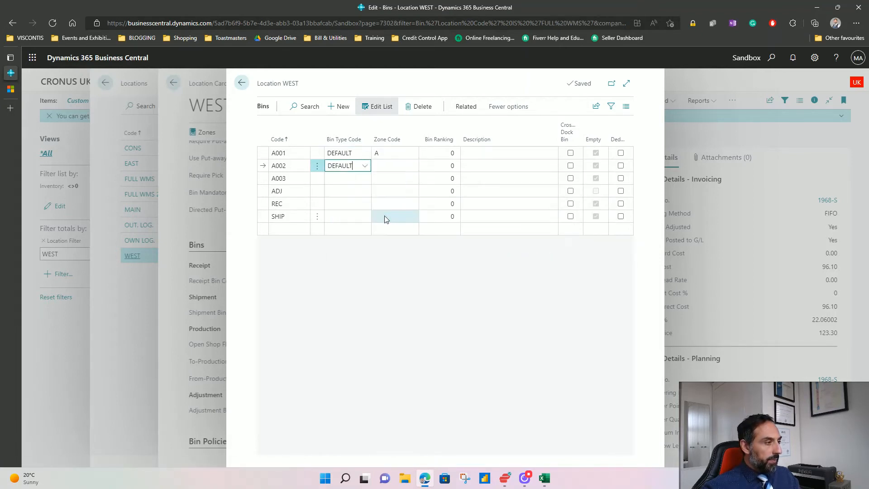
left_click(417, 166)
left_click(412, 166)
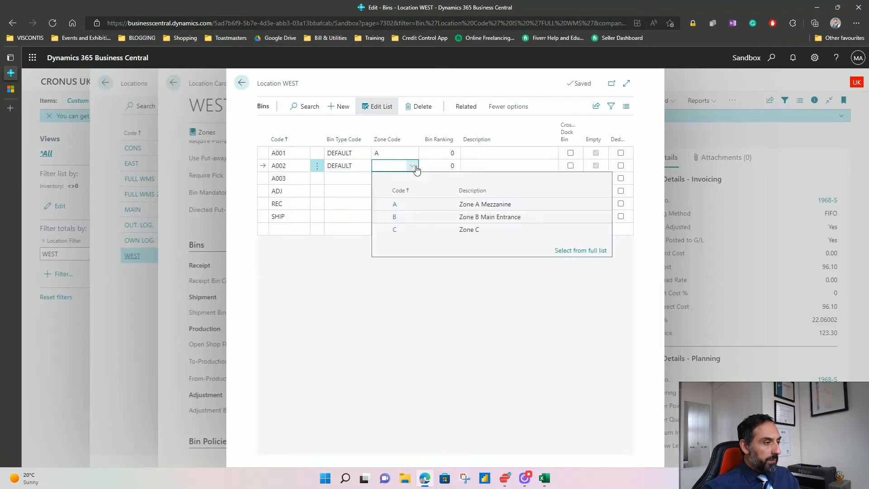
left_click(421, 204)
Step: Assign bin type BULK and zone A to bin A003
left_click(357, 179)
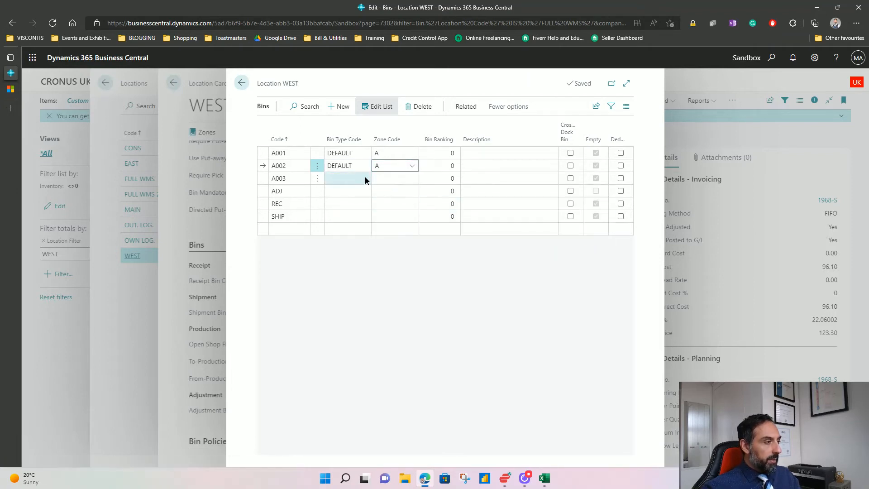
left_click(366, 179)
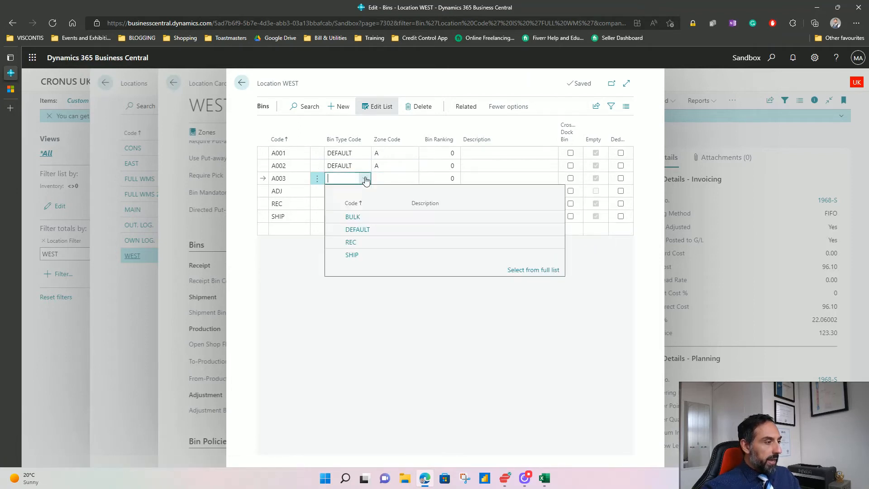
left_click(387, 219)
left_click(415, 179)
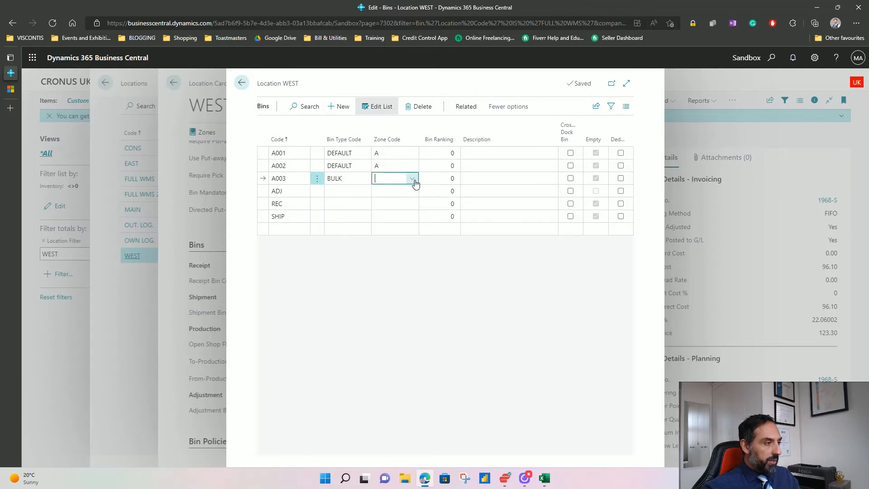
left_click(411, 178)
left_click(417, 222)
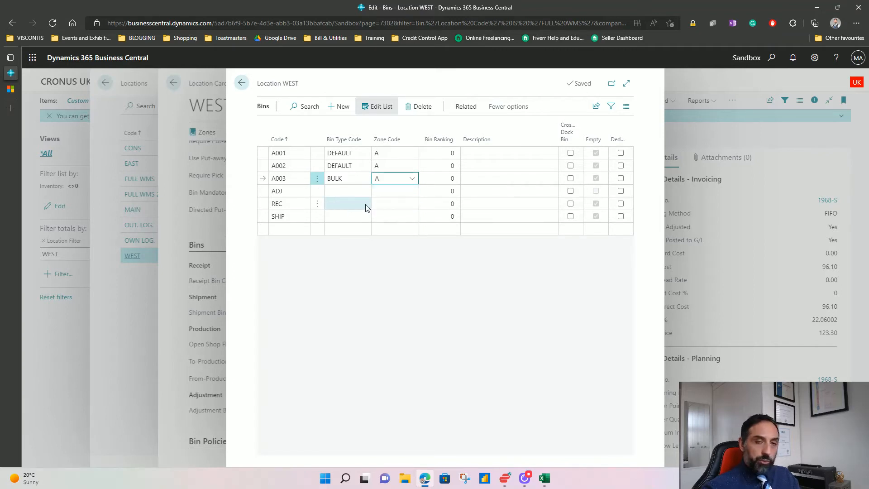
Step: Give the REC bin the bin type REC and zone B
left_click(366, 206)
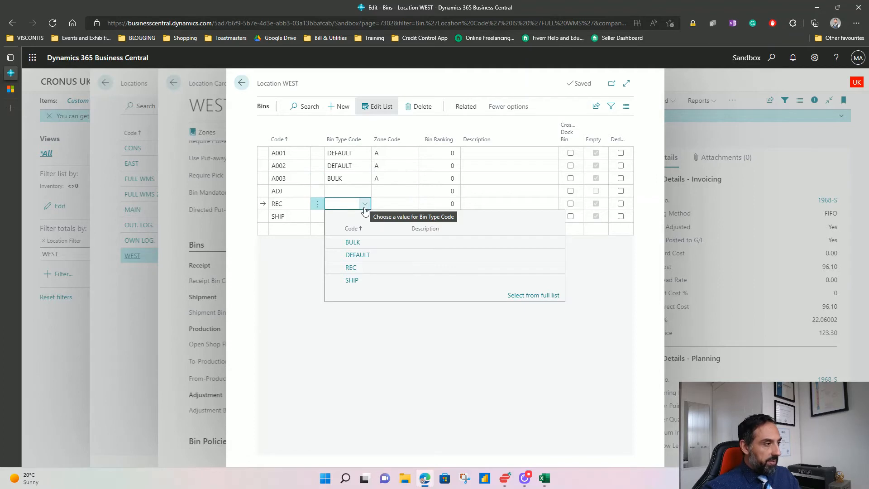
left_click(379, 267)
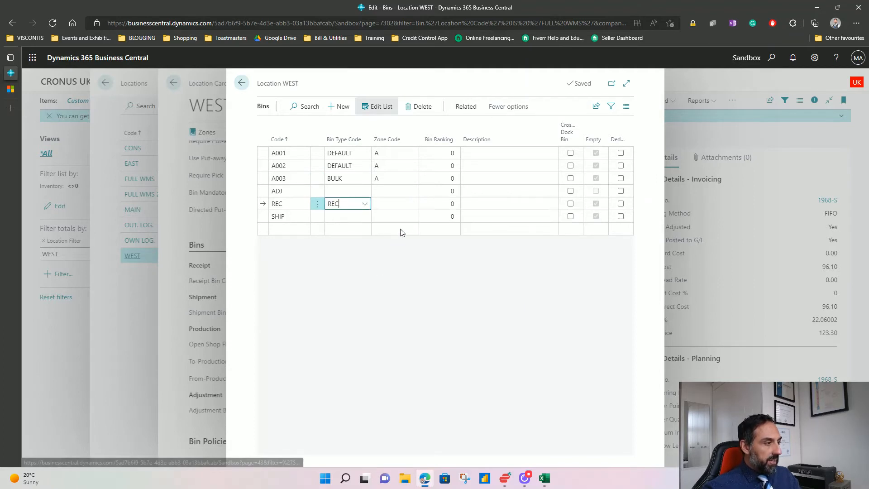
left_click(411, 206)
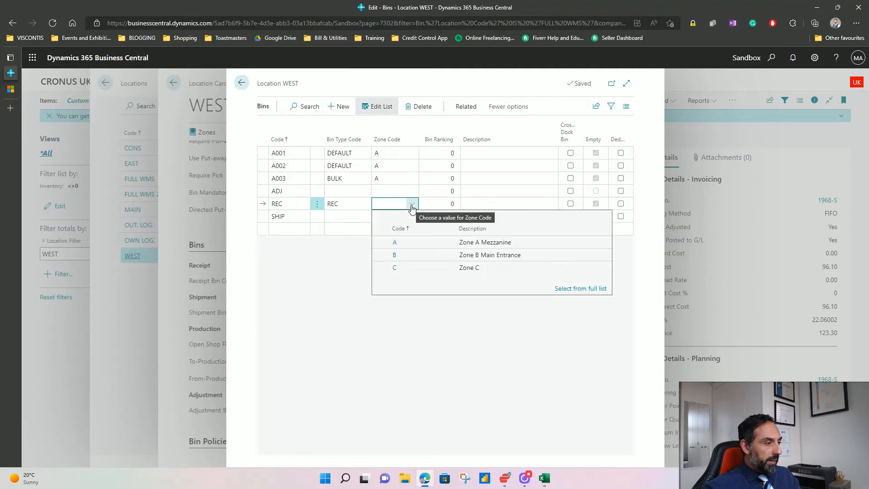
left_click(424, 254)
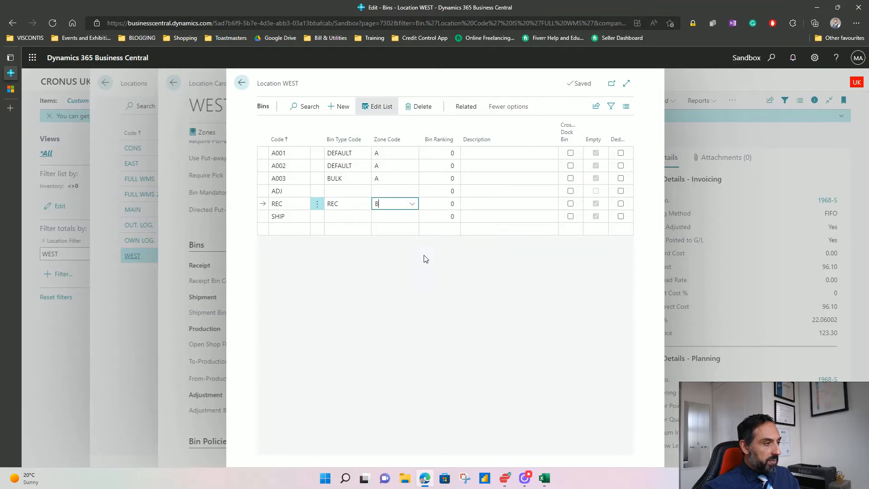
Step: Give the SHIP bin the bin type SHIP and zone C
left_click(367, 219)
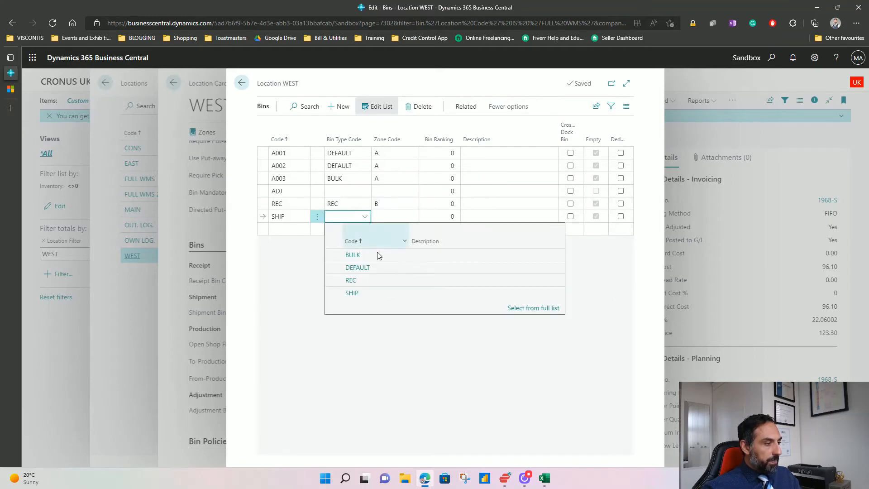
left_click(388, 293)
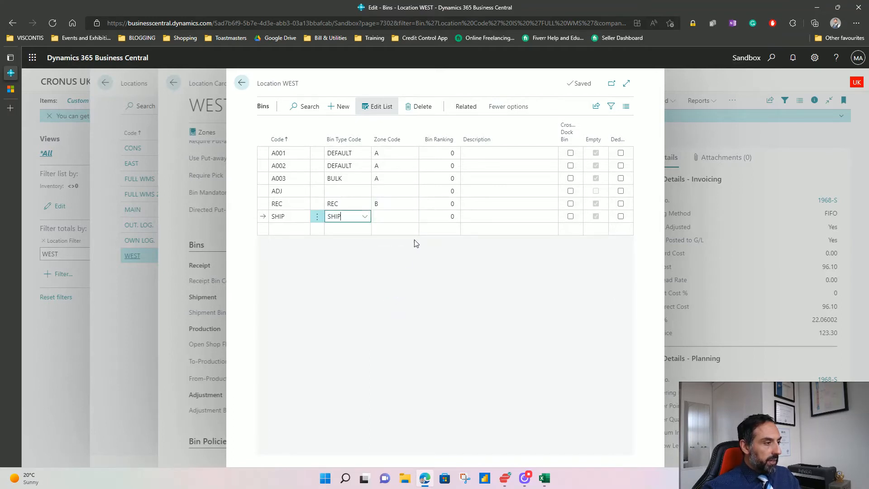
left_click(412, 216)
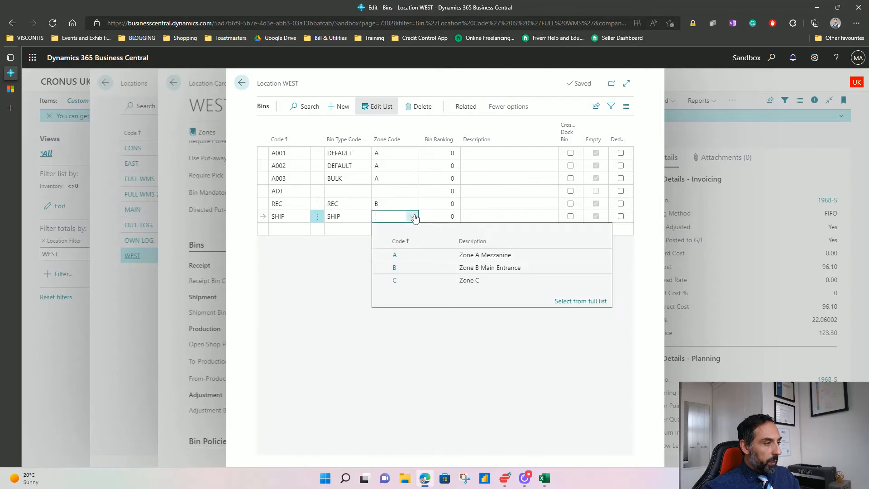
left_click(431, 284)
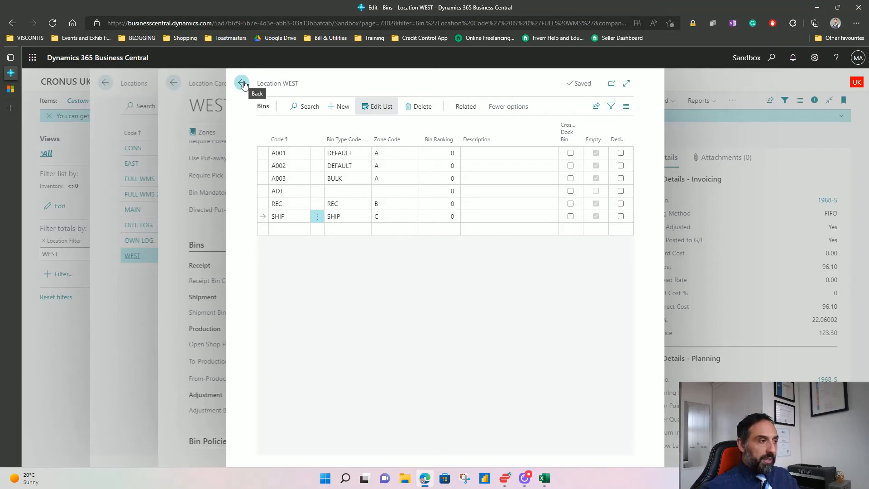
Step: Check the ADJ bin against the Phase 1 "To Bin" column in Excel, then return to Business Central and close WEST's bin list
left_click(261, 192)
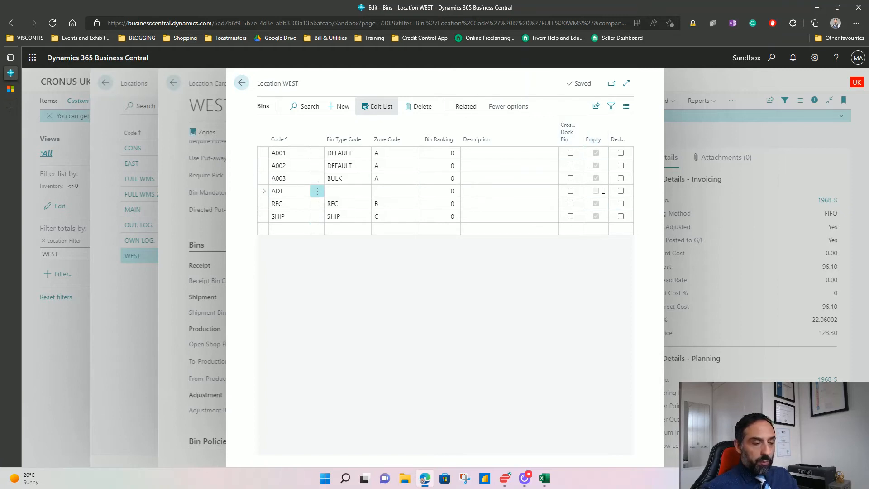
key("alt+Tab")
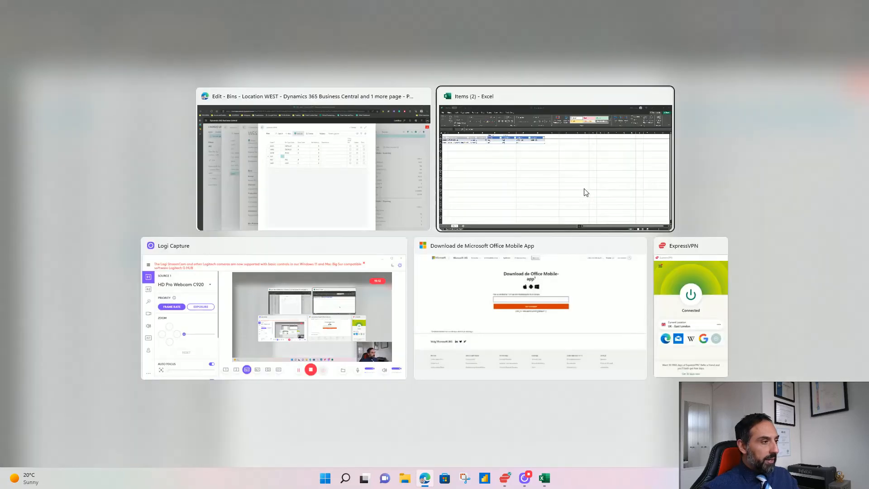
left_click(210, 140)
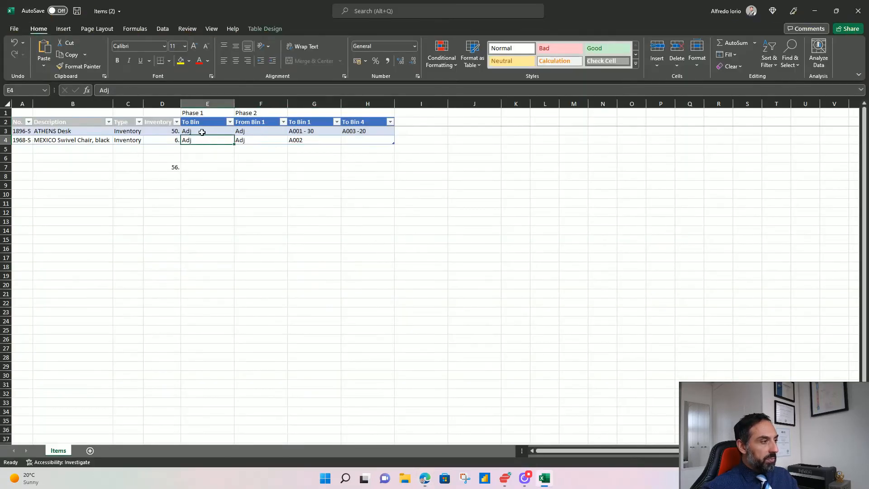
key("alt+Tab")
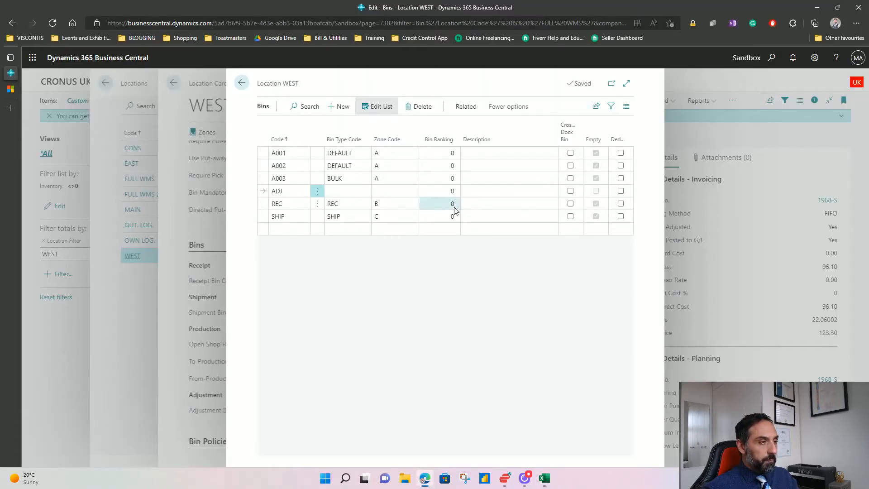
left_click(243, 84)
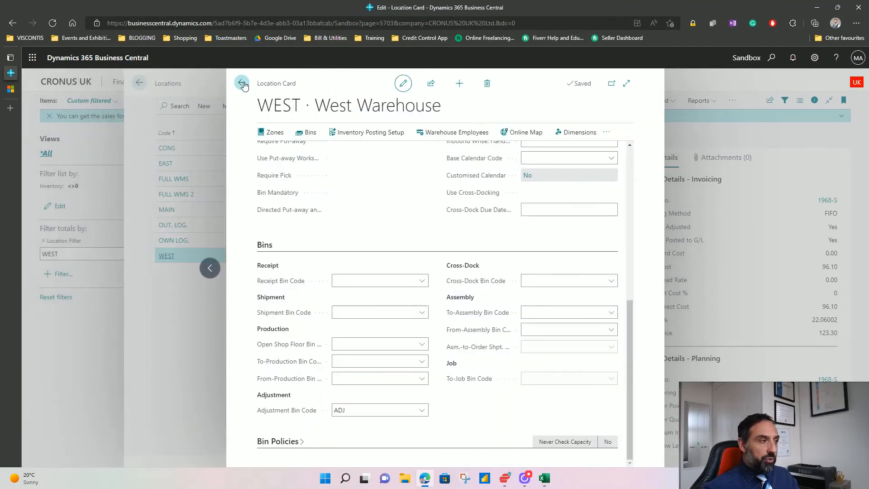
Step: Search for "ware tem" and open the Warehouse Worksheet Templates page
left_click(772, 59)
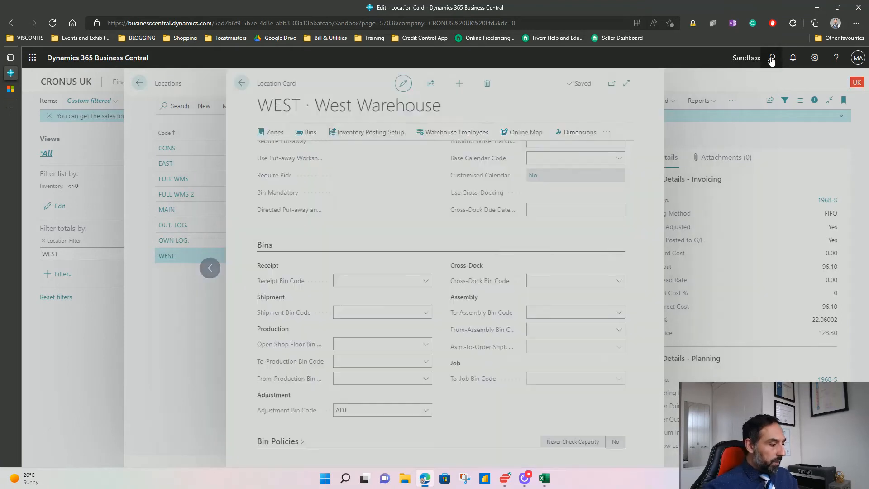
type("ware tem")
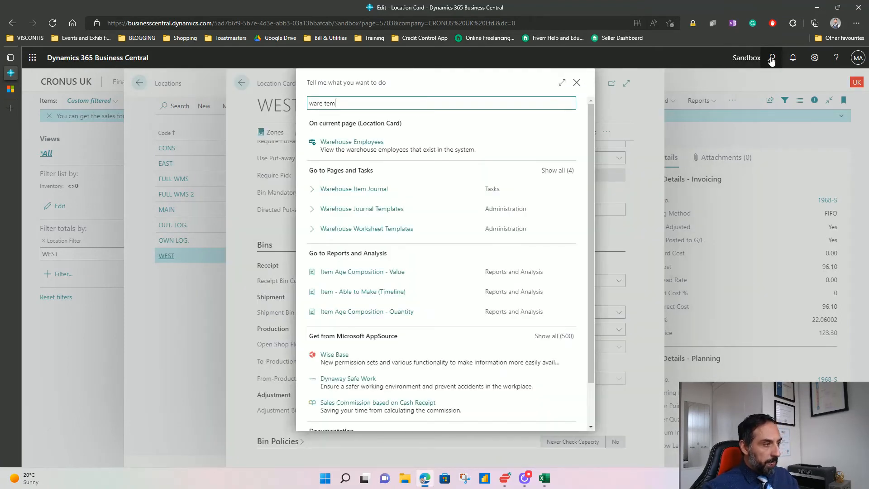
key("Down")
key("Down")
key("Down")
key("Down")
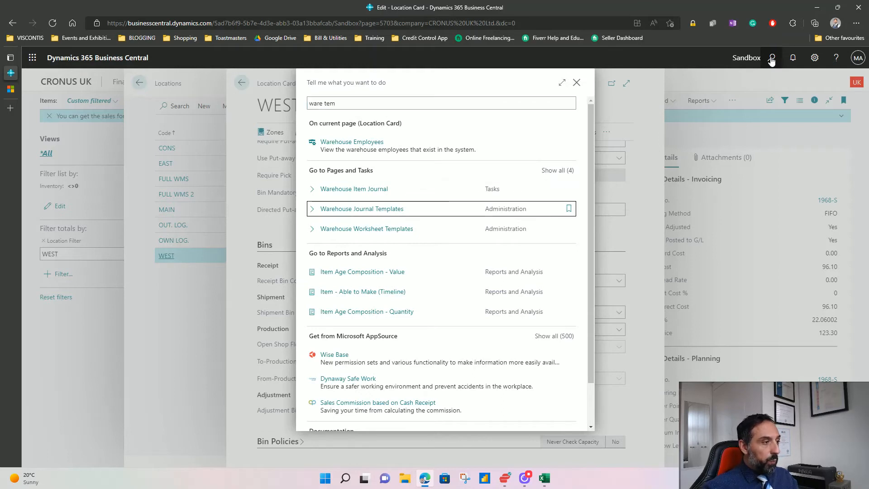
key("Return")
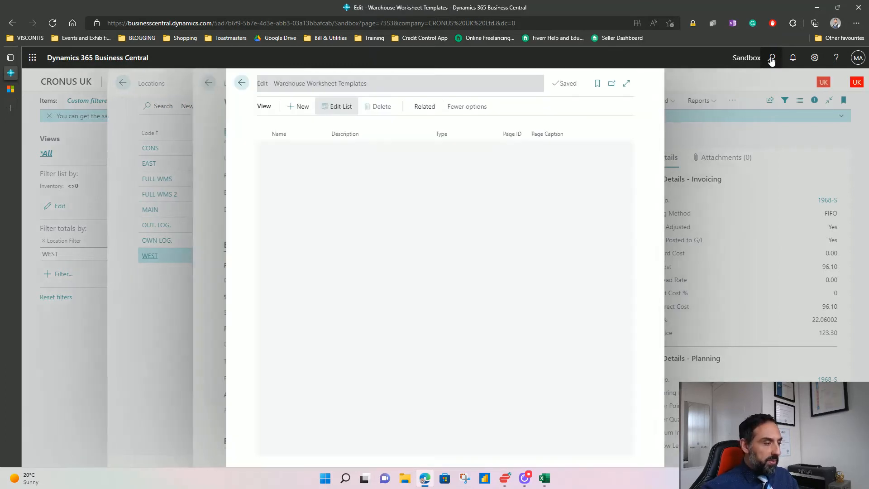
Step: Add the worksheet name FULL WMS4 with location WEST to the MOVEMENT template and return to the template list
left_click(438, 108)
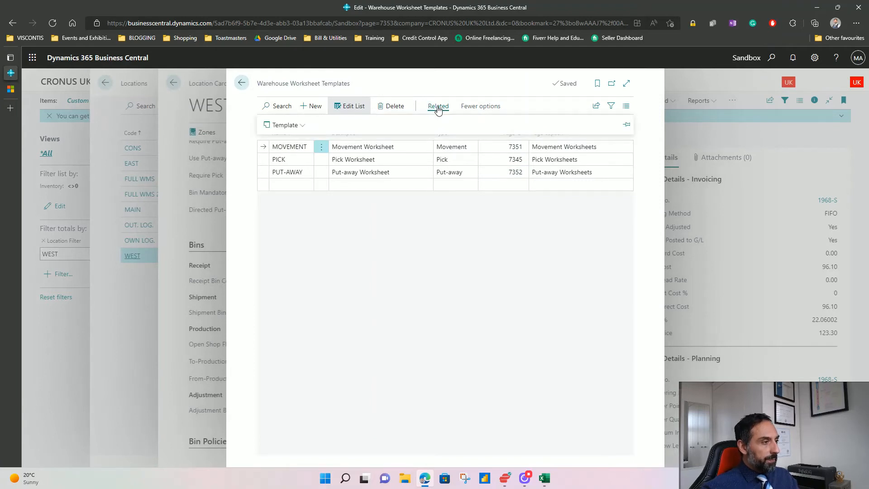
left_click(299, 128)
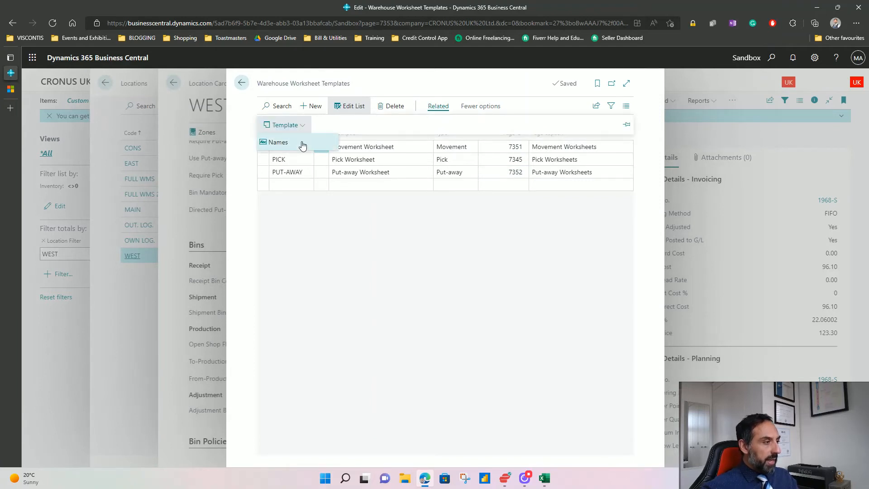
left_click(302, 144)
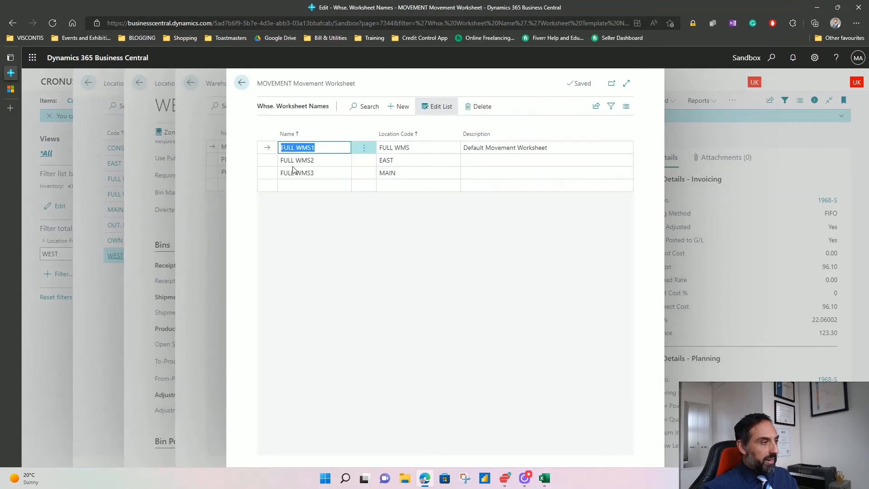
left_click(344, 189)
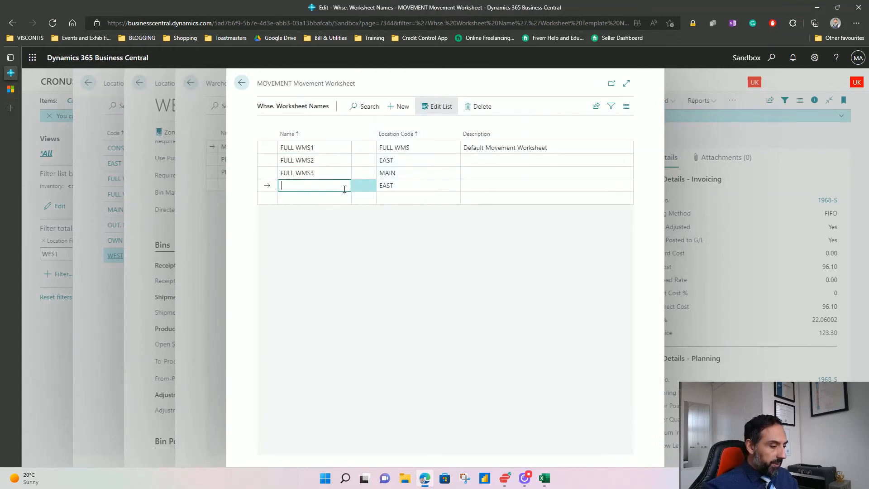
key("F8")
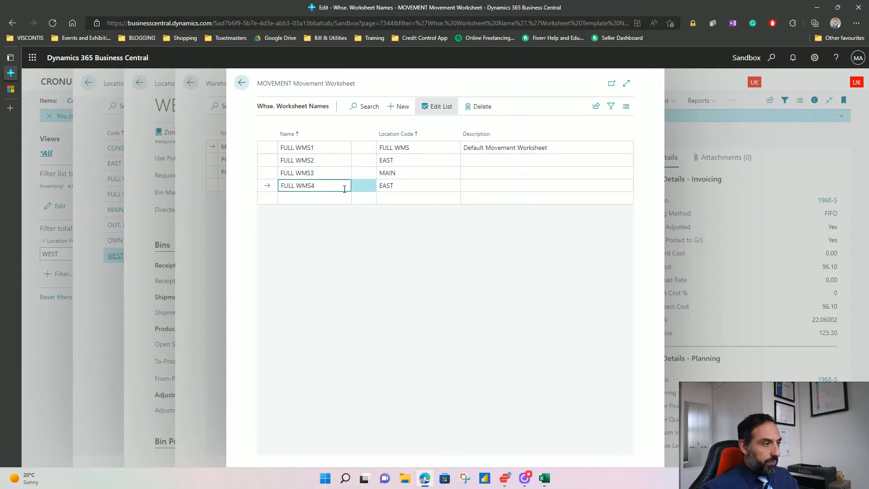
key("Tab")
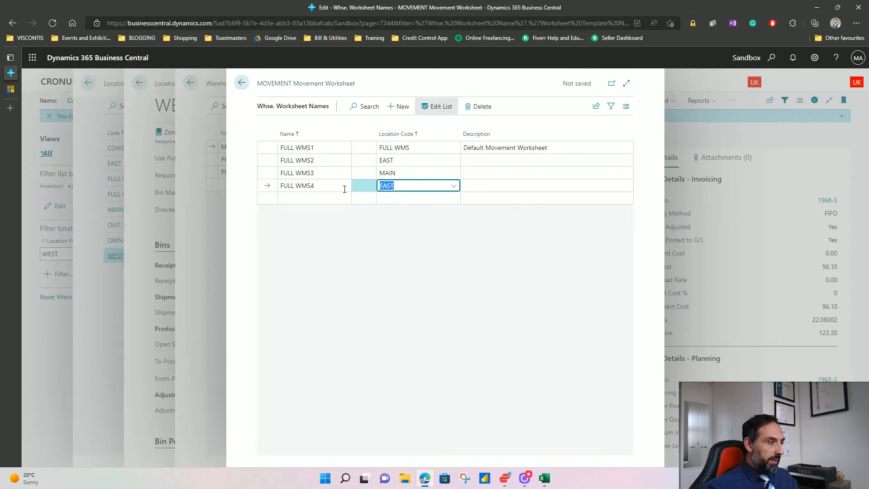
type("w")
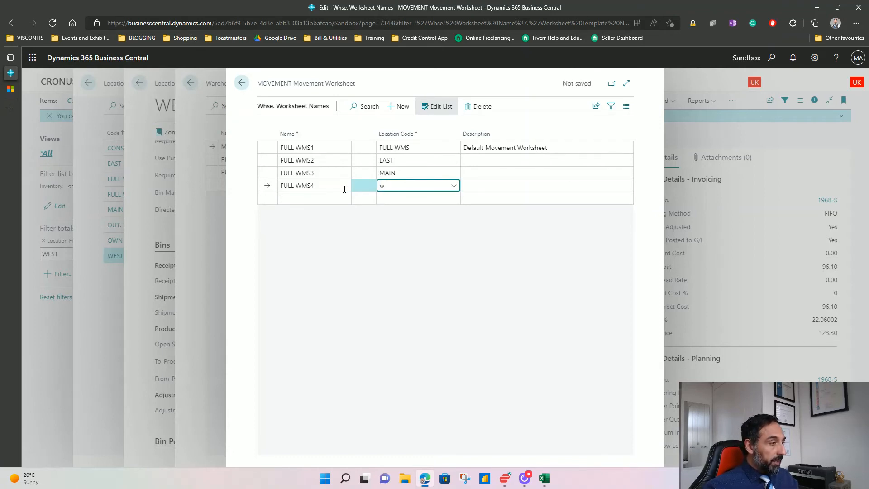
type("e")
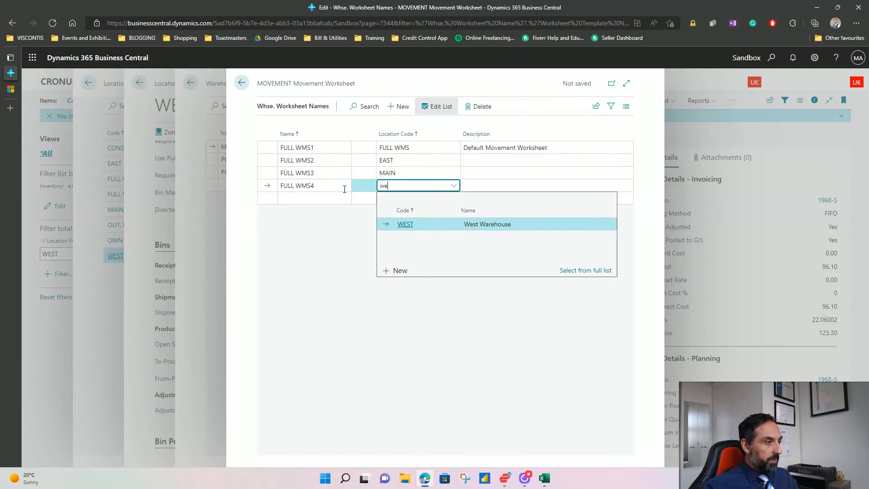
key("Tab")
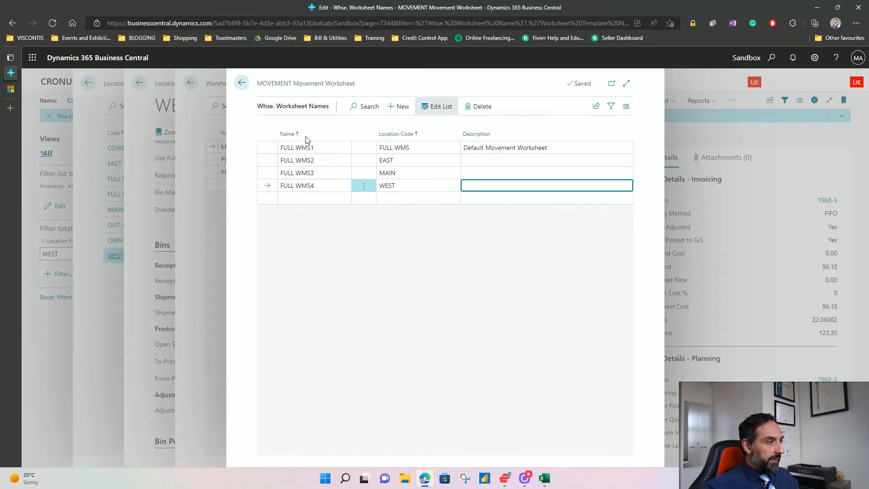
left_click(242, 83)
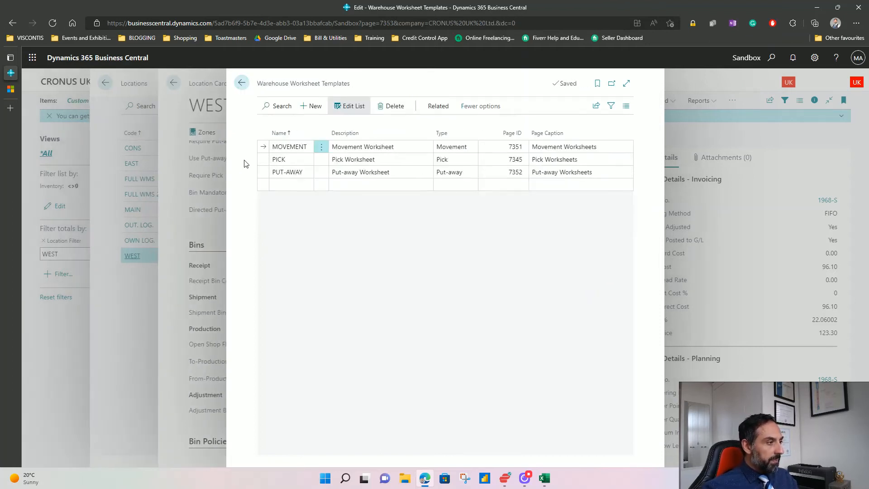
Step: Add the worksheet name DEFAULT with location WEST to the PICK template, accept the related-records update and return to the template list
left_click(264, 163)
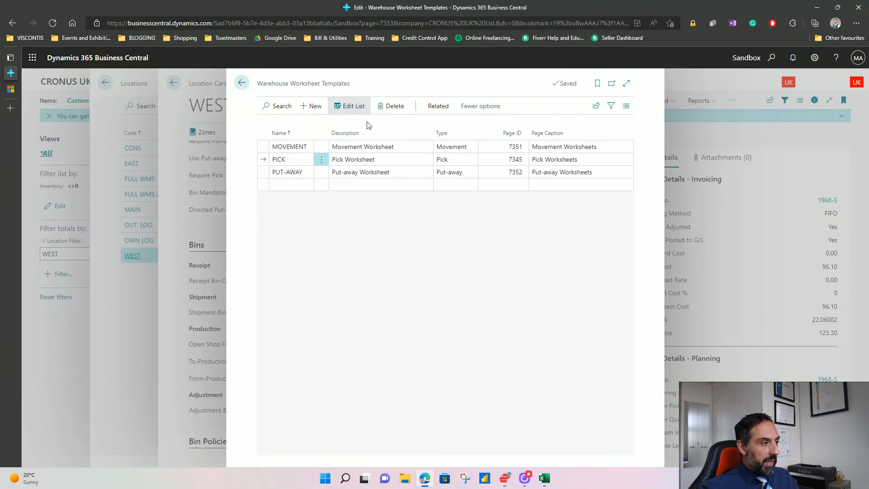
left_click(443, 110)
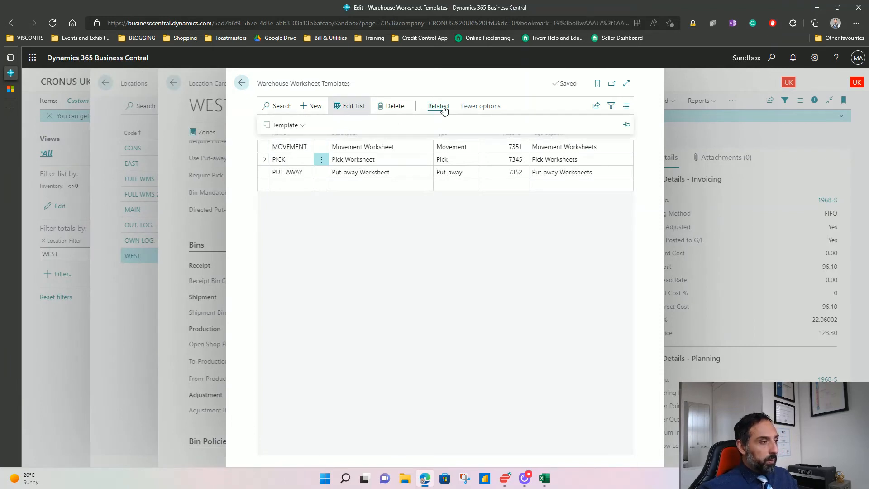
left_click(300, 127)
left_click(292, 141)
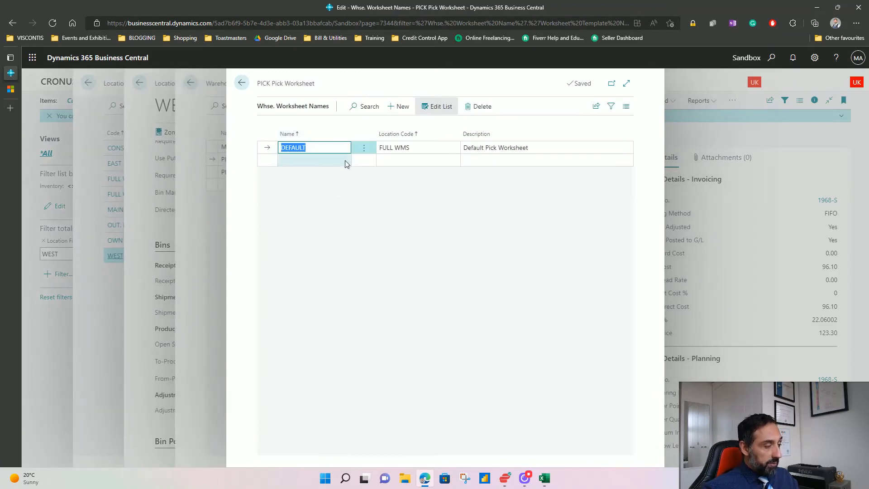
left_click(345, 160)
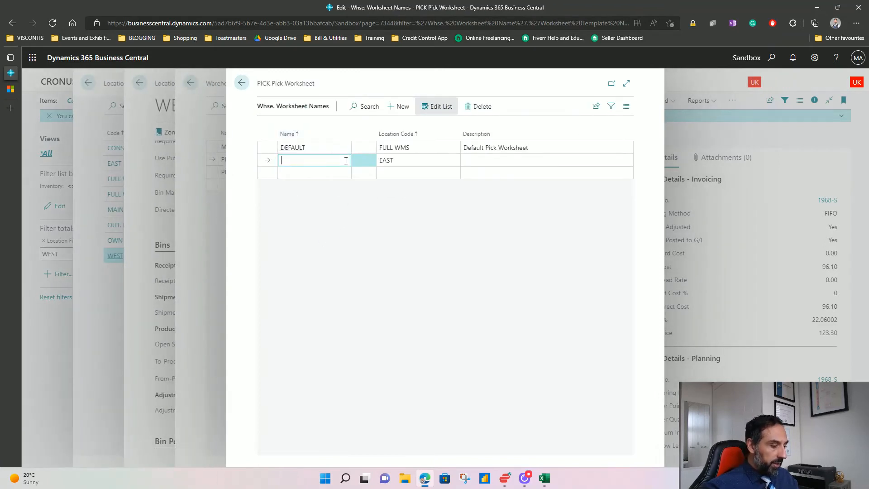
type("DEFAULT")
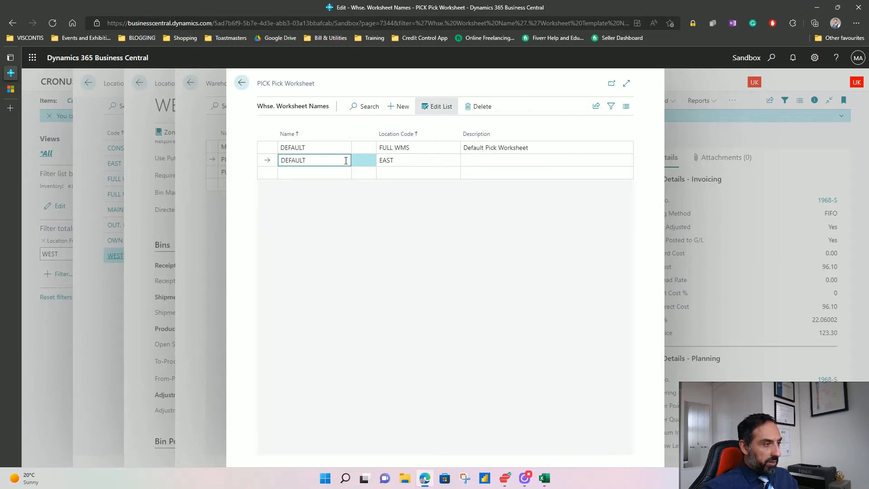
key("Tab")
key("shift+Tab")
type("w")
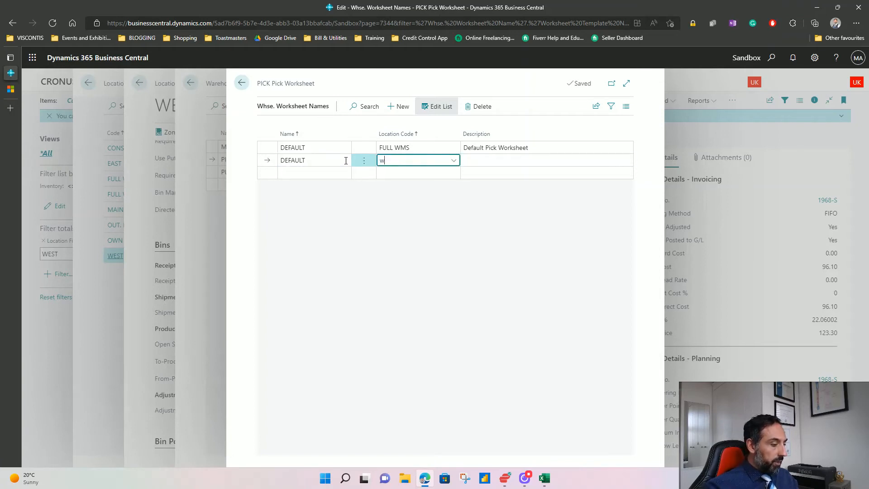
type("en")
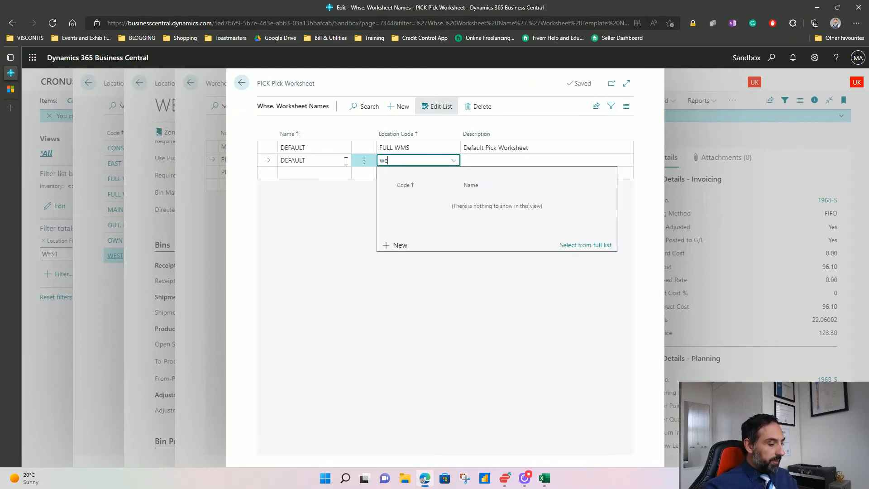
key("Tab")
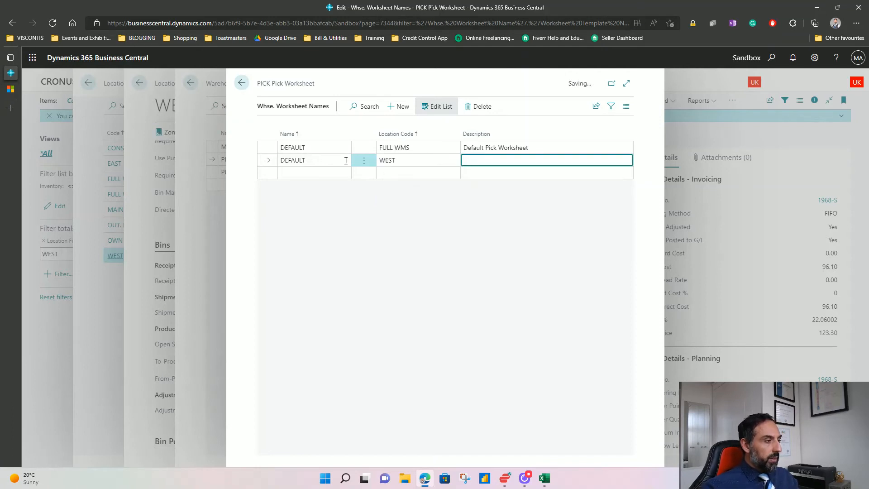
left_click(243, 81)
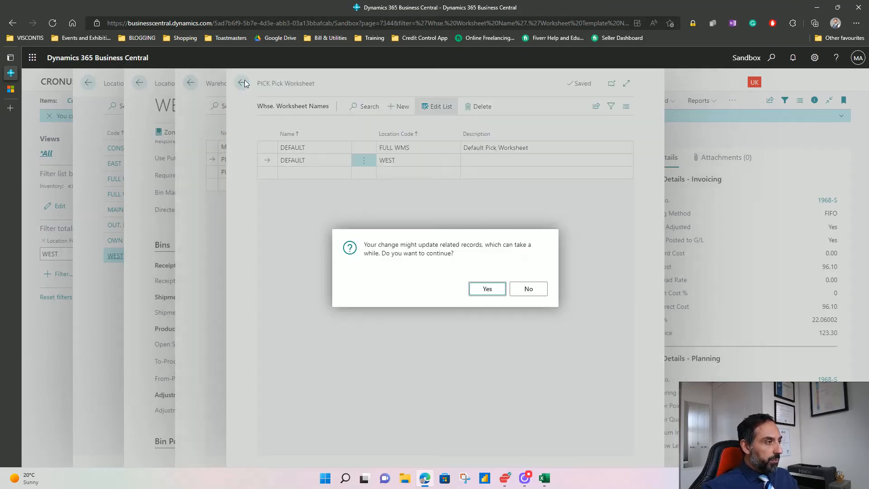
left_click(487, 291)
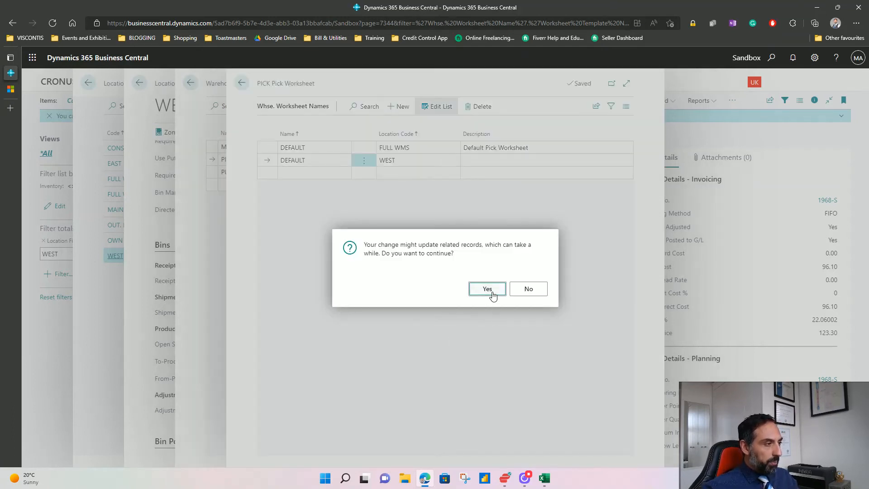
Step: Add the worksheet name DEFAULT with location WEST to the PUT-AWAY template, accept the related-records update and return to the template list
left_click(261, 174)
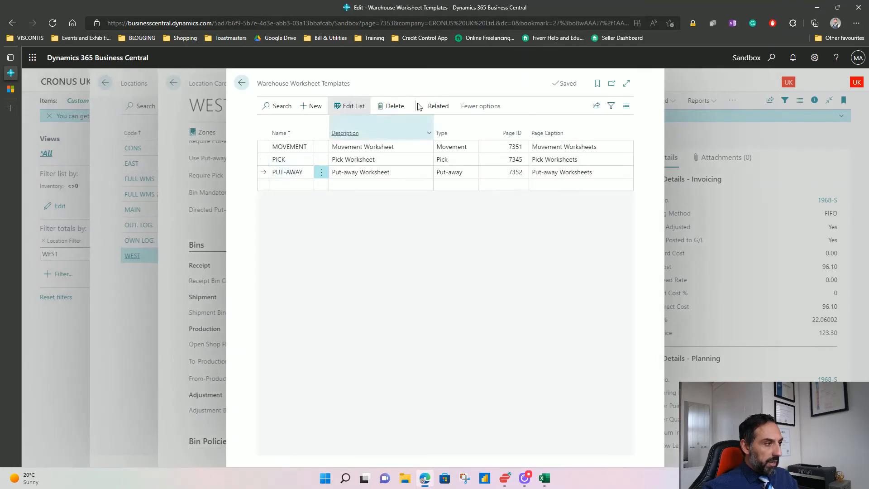
left_click(443, 110)
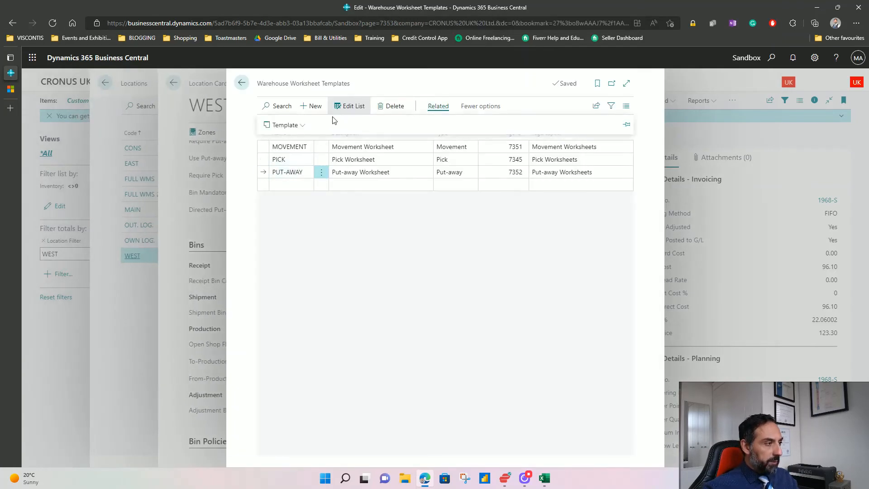
left_click(303, 127)
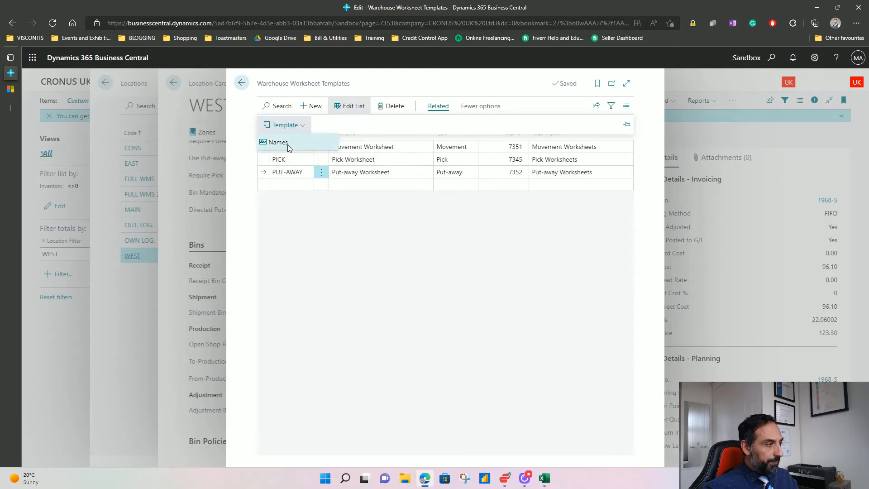
left_click(288, 145)
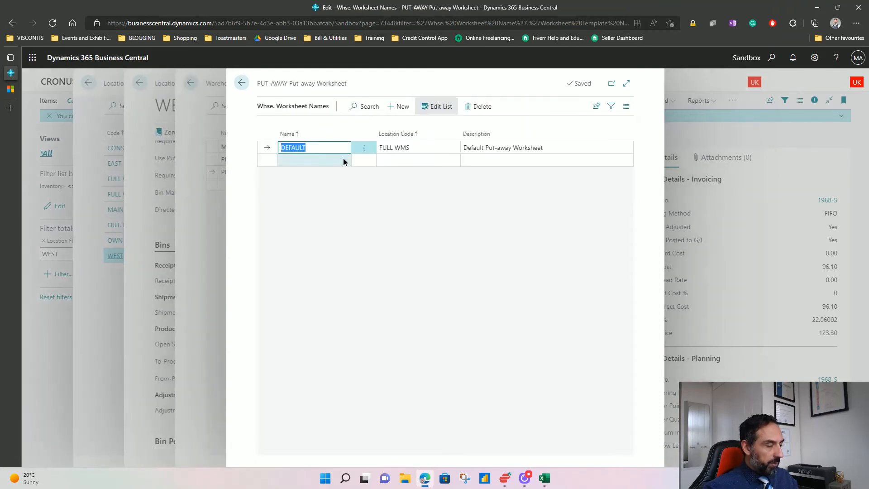
left_click(344, 159)
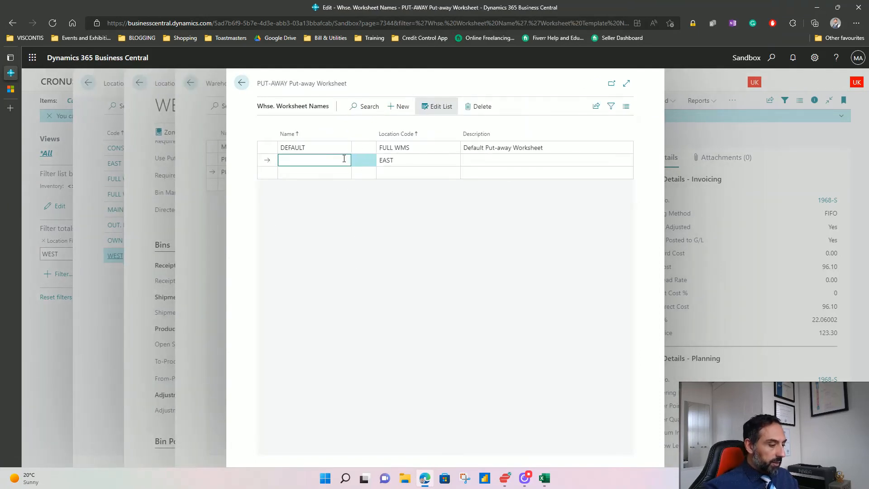
type("DEFAULT")
key("Tab")
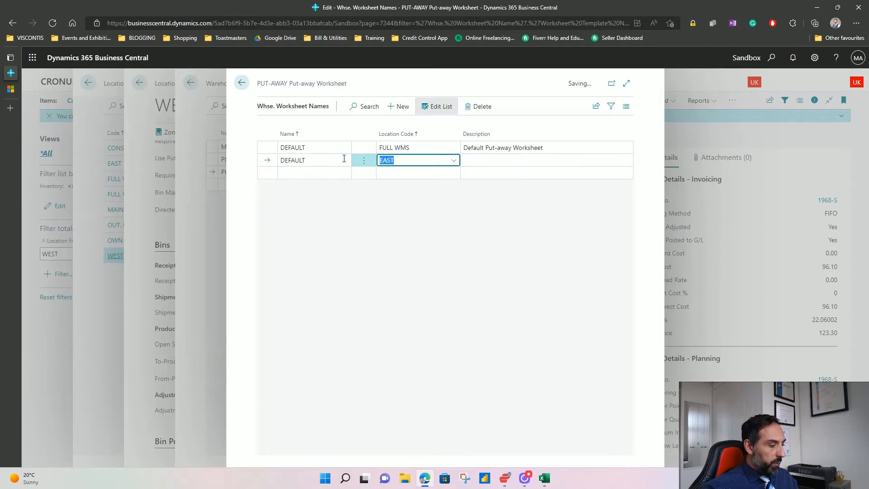
type("west")
key("Tab")
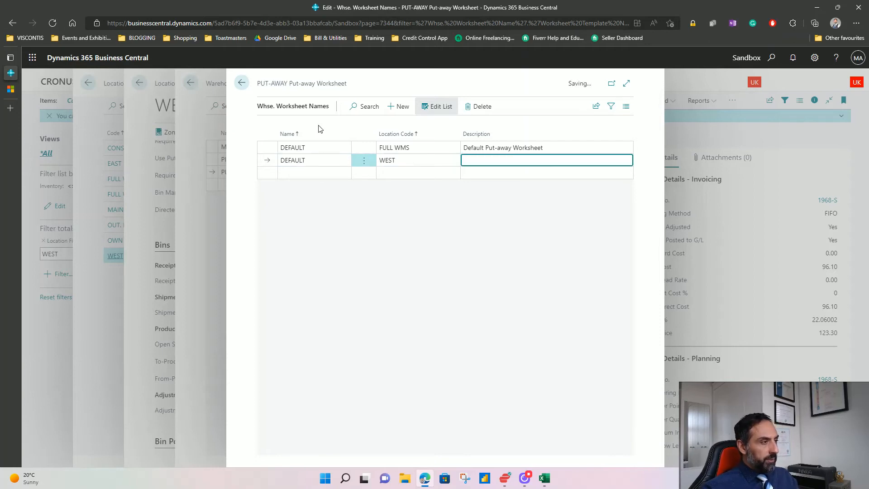
left_click(242, 84)
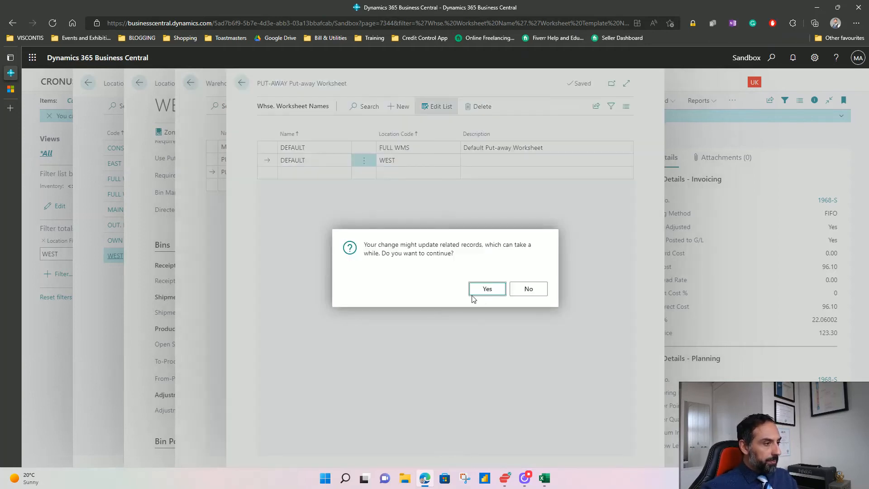
left_click(487, 289)
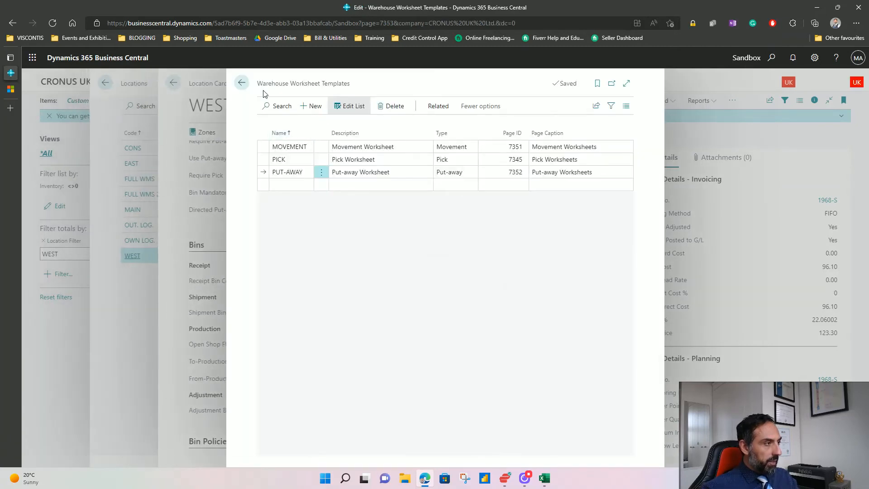
Step: Close the worksheet templates, search for "ware tem" and open the Warehouse Journal Templates page
left_click(242, 83)
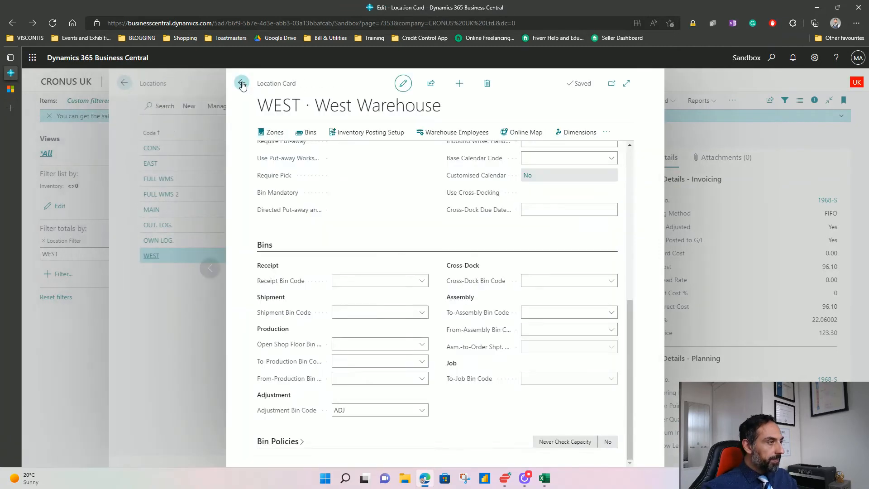
left_click(771, 57)
type("ware tem")
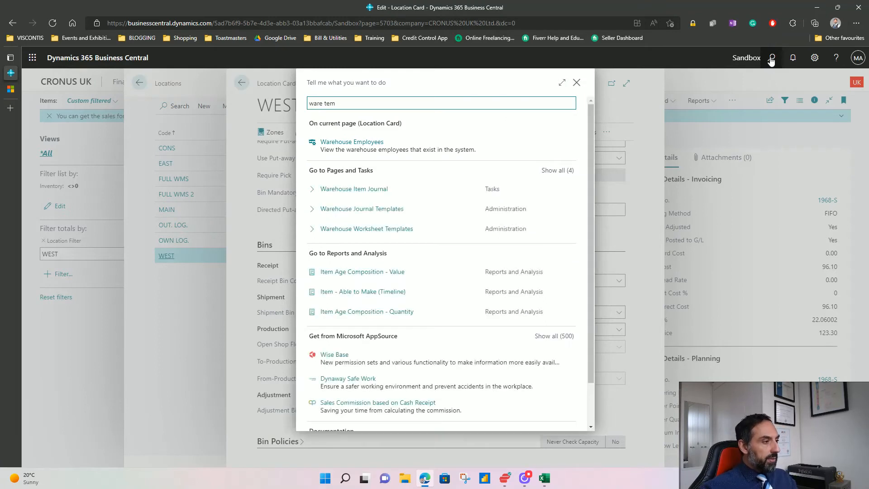
key("Down")
key("Down")
key("Down")
key("Return")
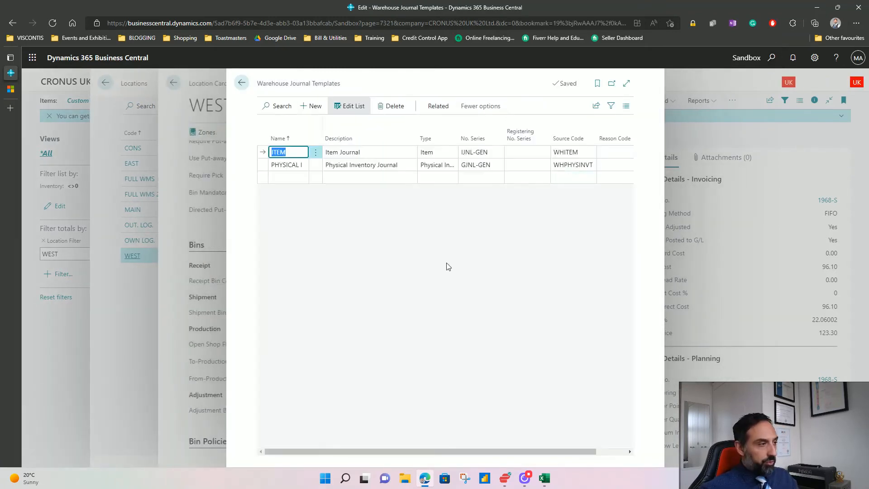
Step: Open the batches of the ITEM journal template and add a batch named W ITEM J W
left_click(437, 107)
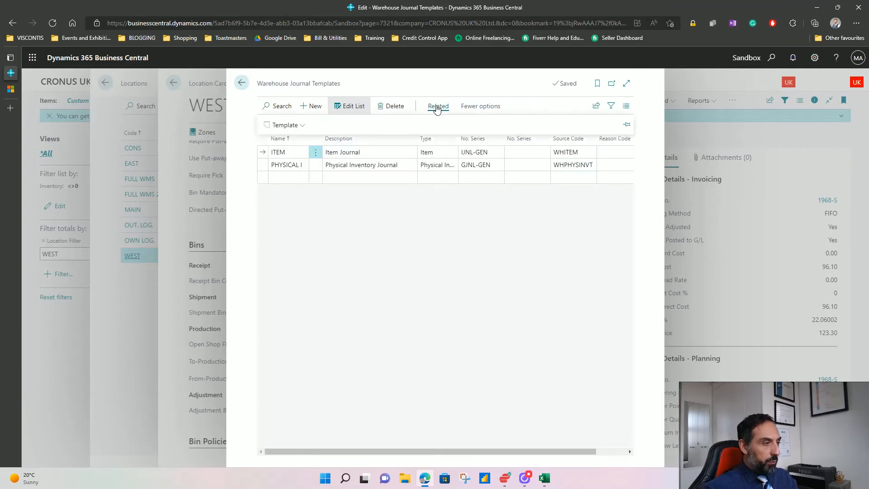
left_click(299, 129)
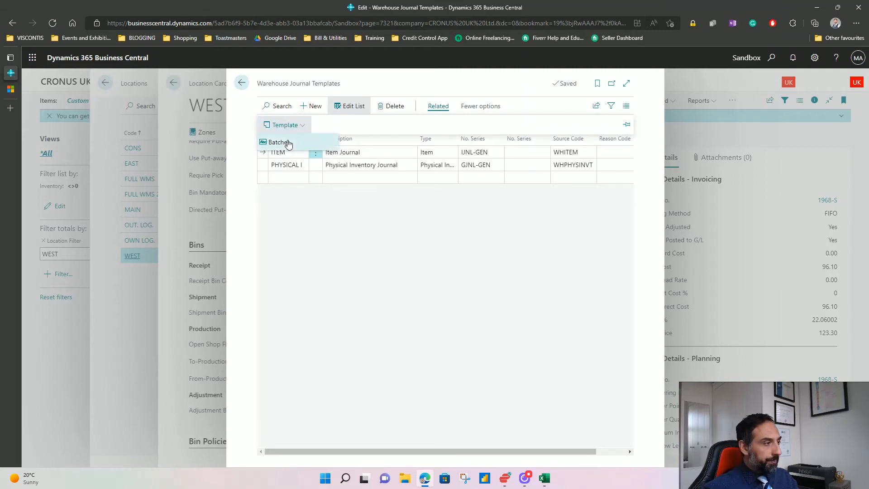
left_click(286, 142)
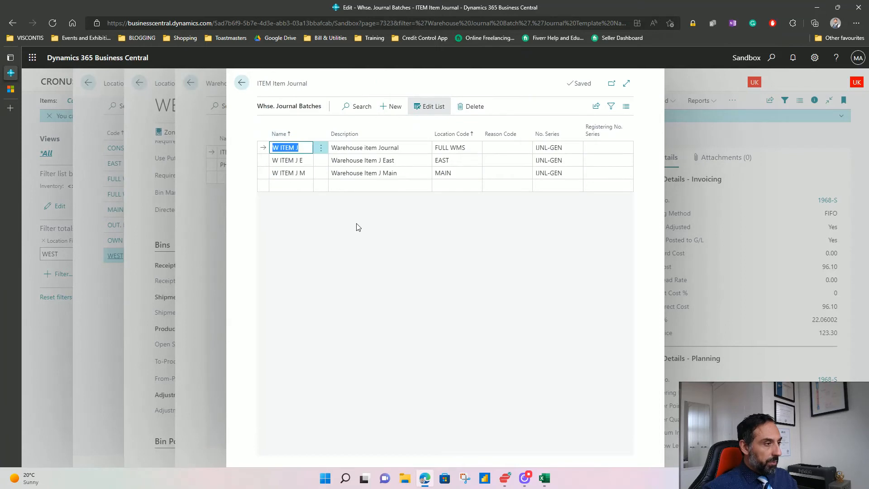
left_click(304, 186)
key("F8")
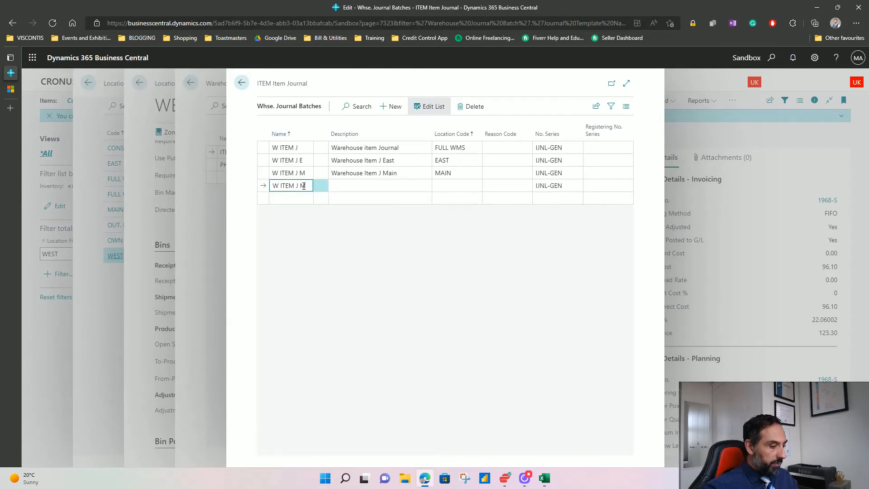
key("BackSpace")
type("W")
key("Tab")
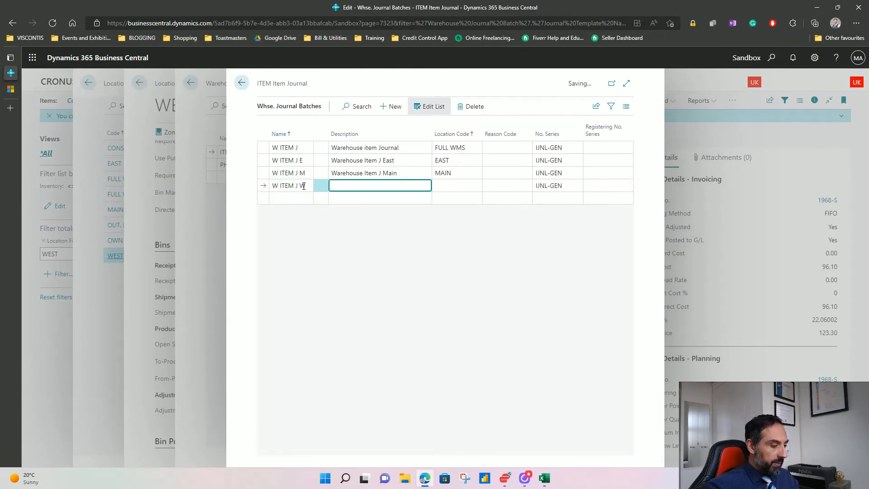
Step: Give the W ITEM J W batch the description "Warehouse Item J West" and location WEST, and return to the journal templates
key("F8")
key("ctrl+shift+Left")
type("We")
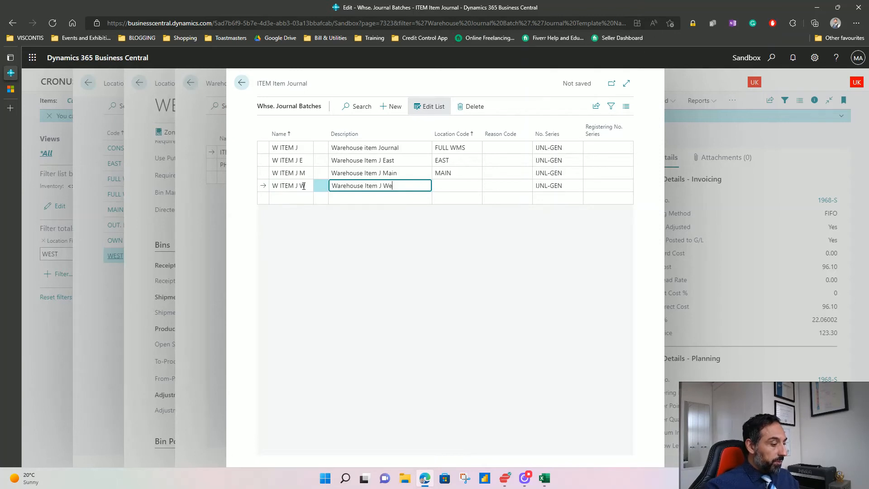
type("st")
key("Tab")
type("west")
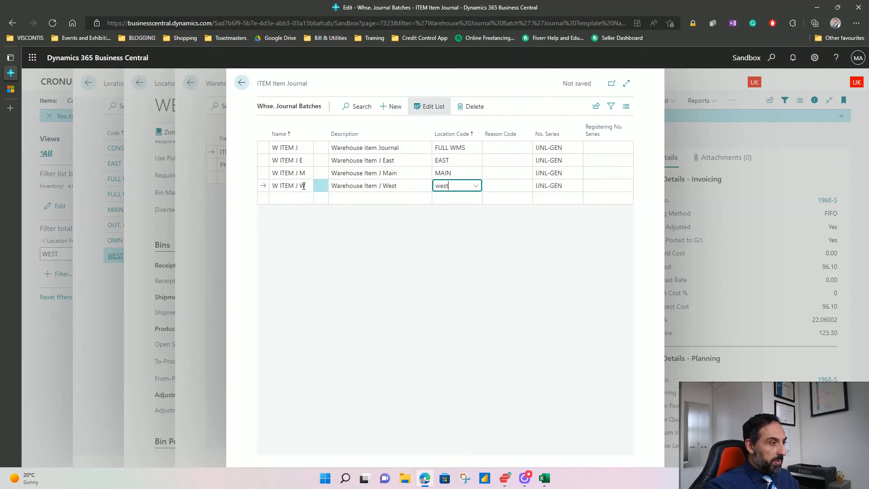
key("Tab")
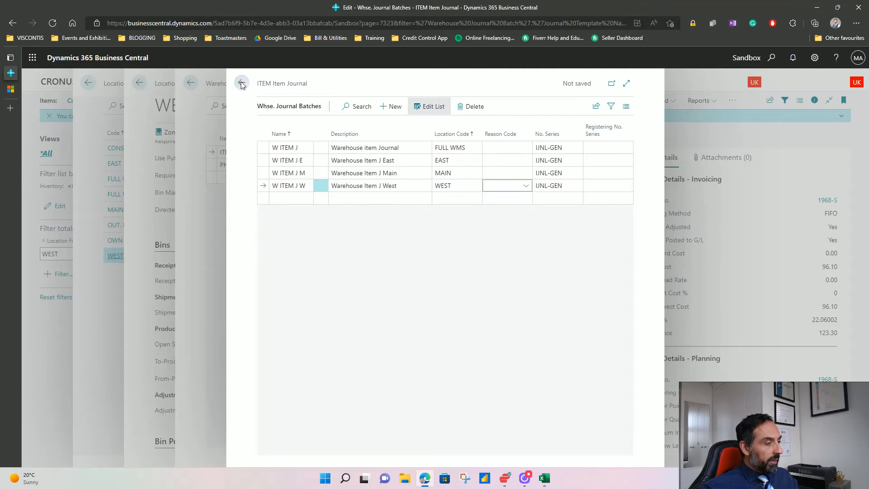
left_click(242, 83)
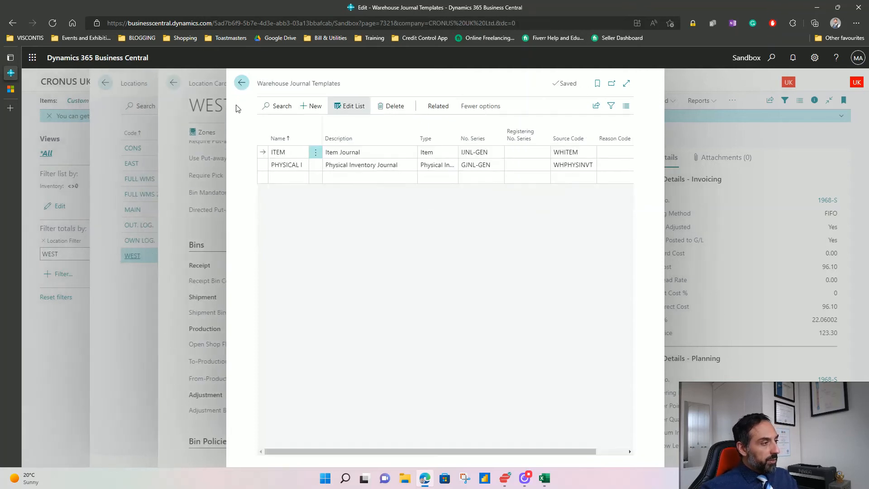
Step: Open the batches of the PHYSICAL I journal template and add a batch named WH PHY WES
left_click(263, 168)
left_click(438, 106)
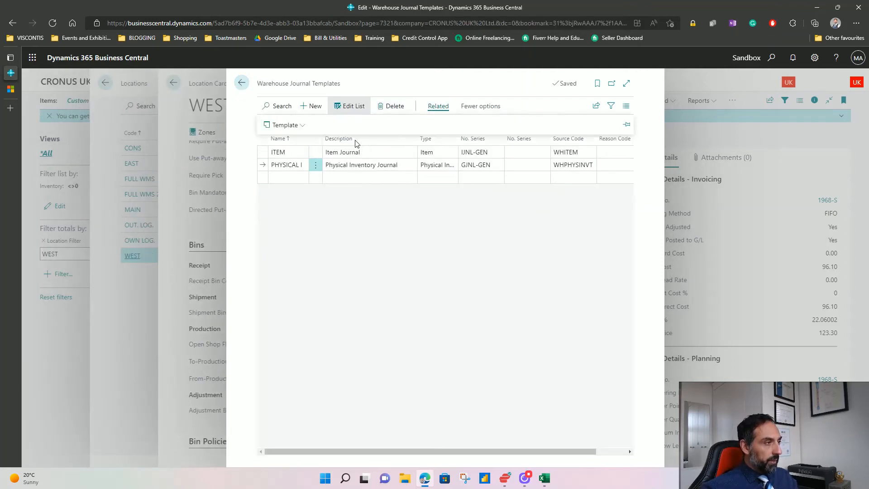
left_click(301, 125)
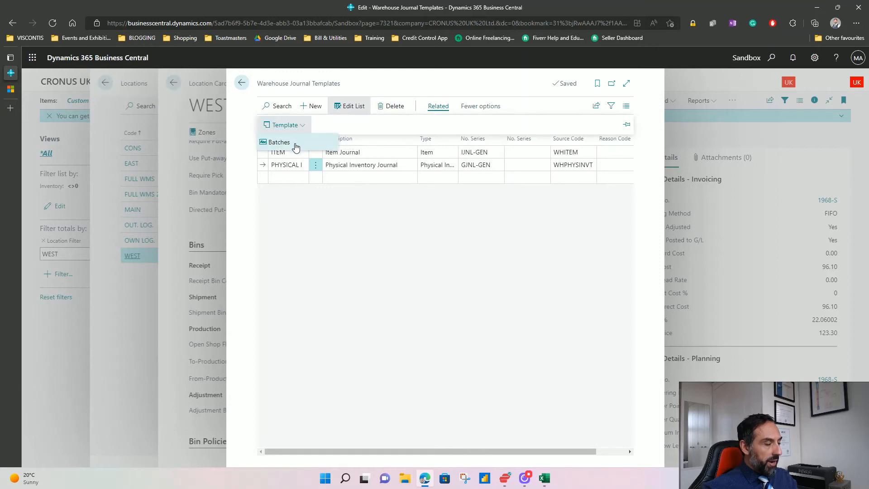
left_click(294, 143)
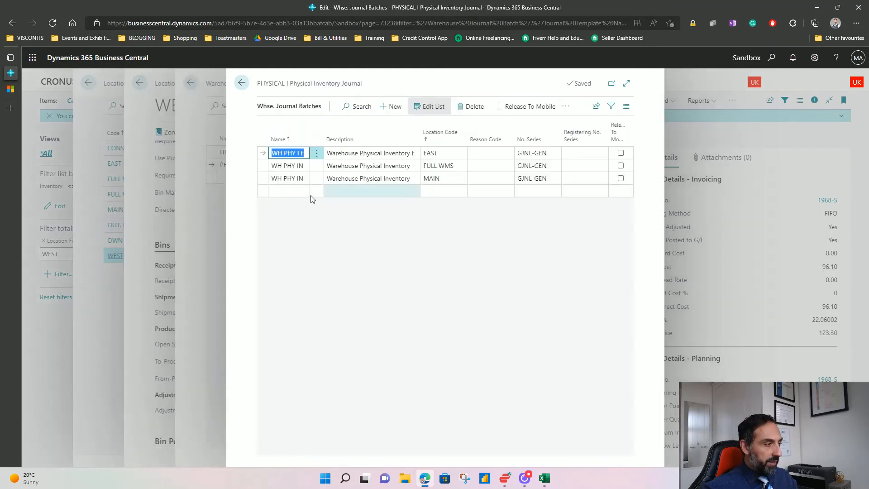
left_click(301, 192)
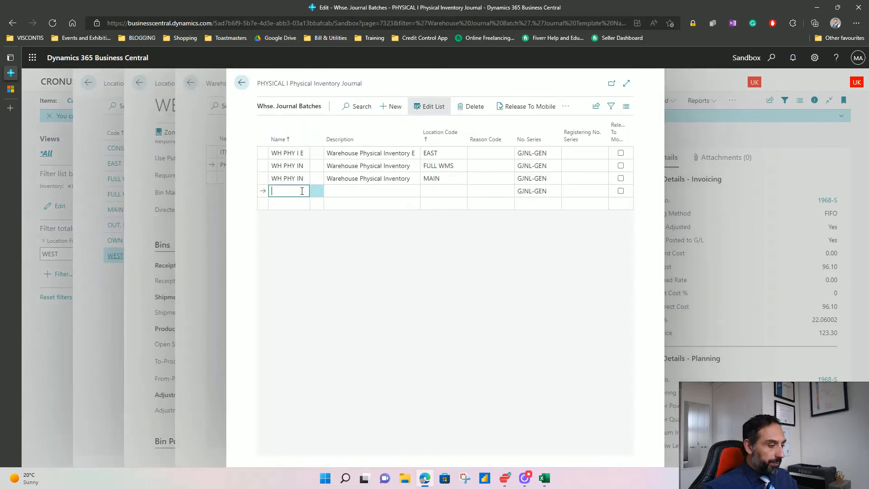
type("WH PHY IN")
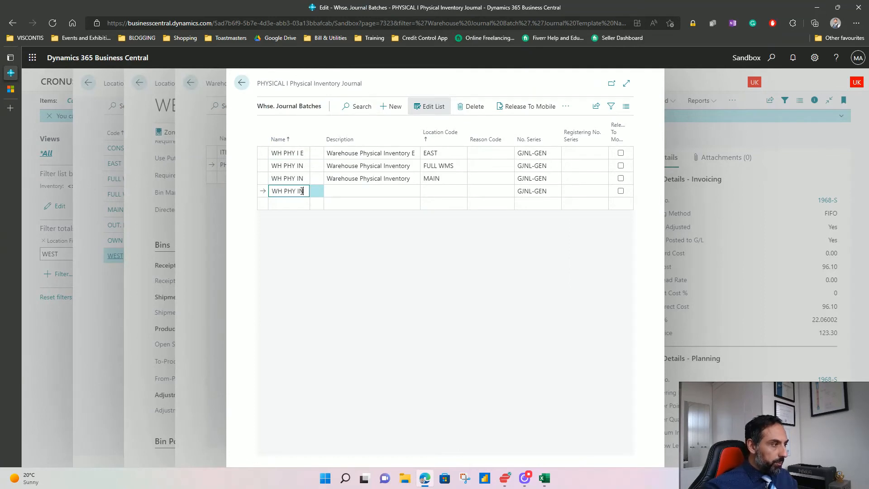
key("BackSpace")
key("BackSpace")
type("WES")
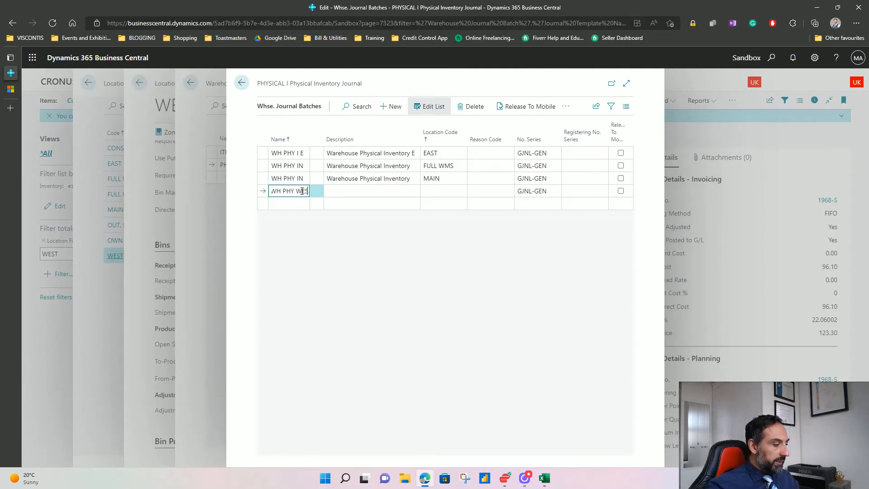
Step: Give the WH PHY WES batch the description "Warehouse Physical Inventory west" and location WEST, and return to the journal templates
key("Tab")
key("F8")
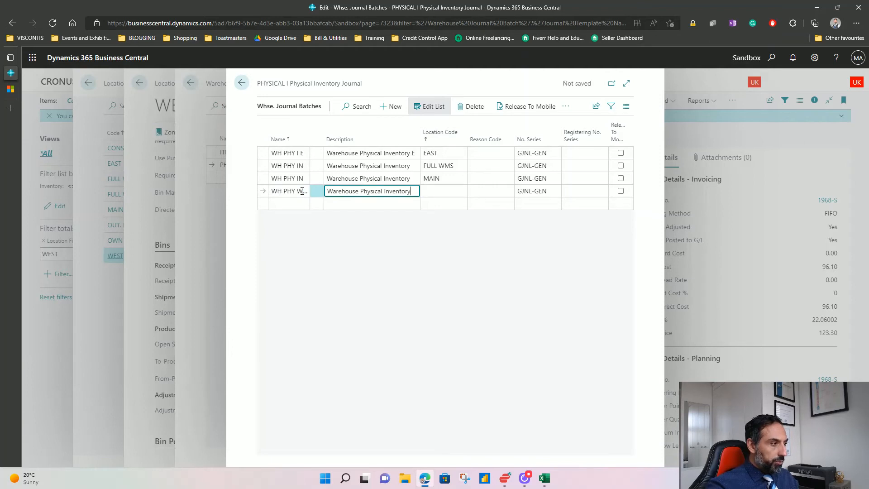
type("w")
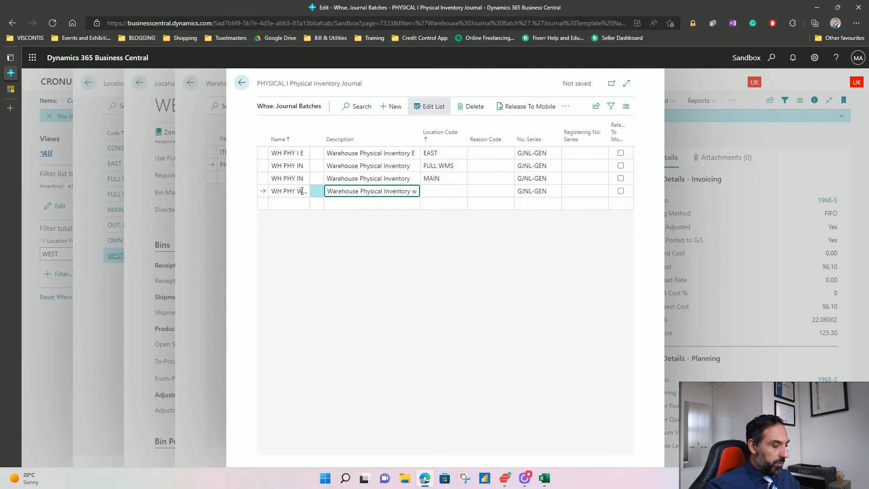
type("est")
key("Tab")
type("W")
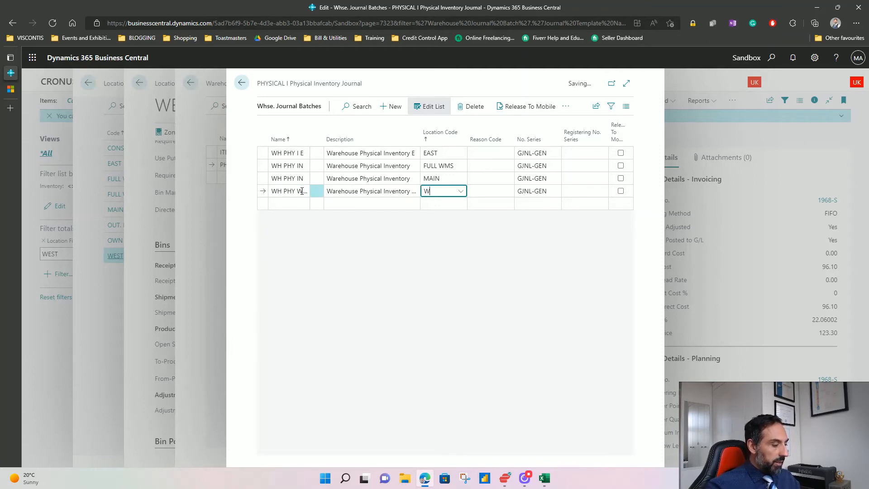
type("est")
key("Tab")
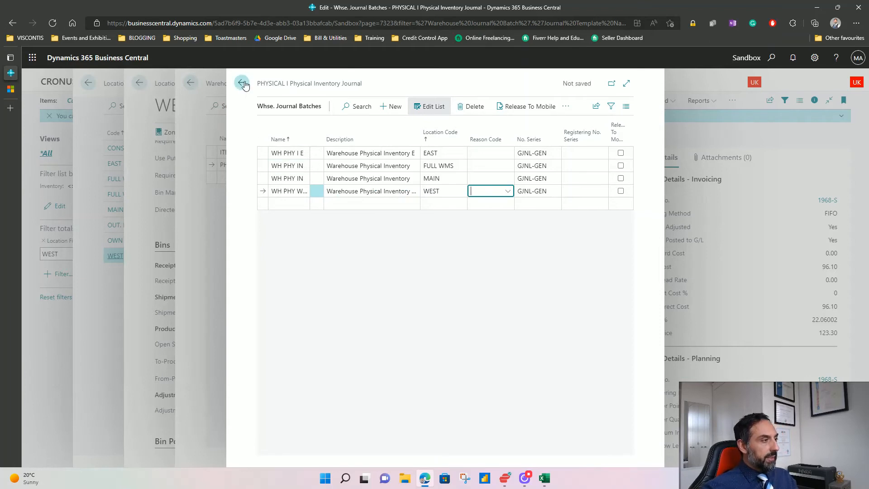
left_click(242, 83)
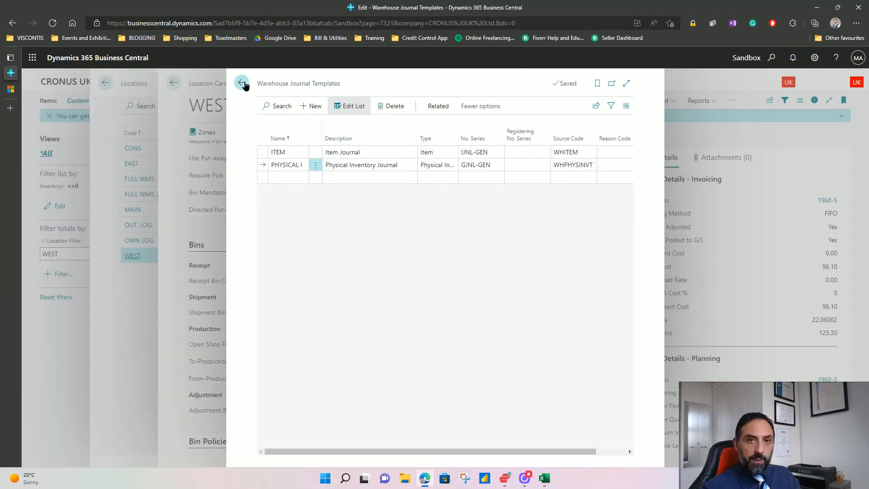
Step: Close the journal templates and the WEST location card, search for "mov work" and open the Movement Worksheets page
left_click(242, 83)
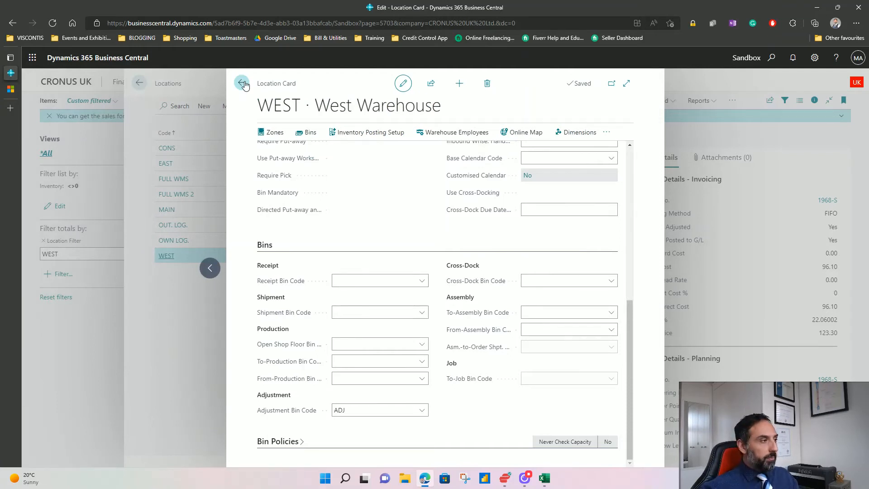
left_click(243, 83)
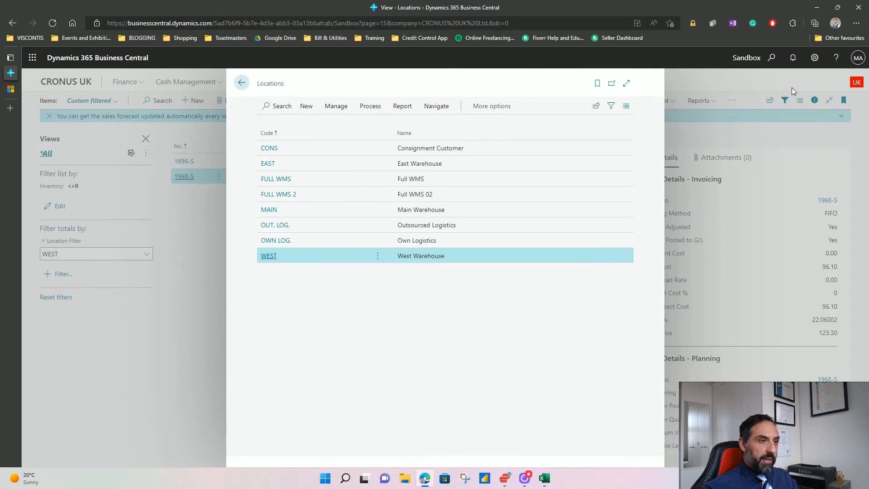
left_click(771, 62)
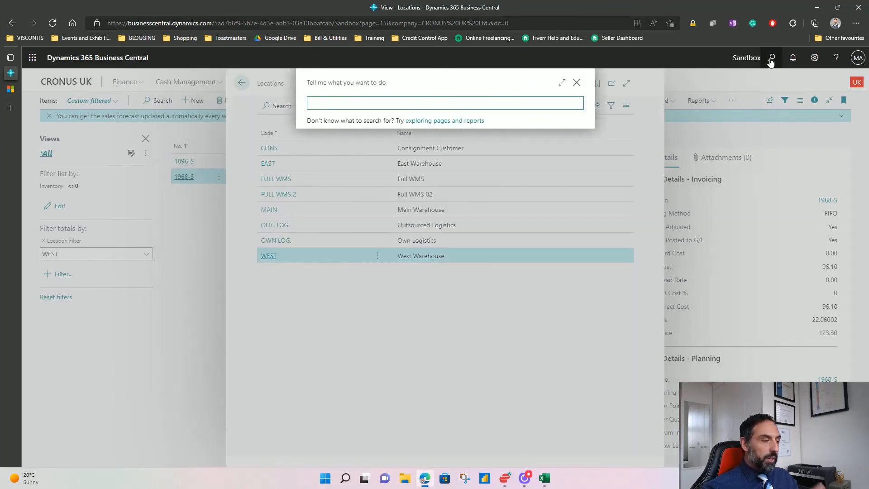
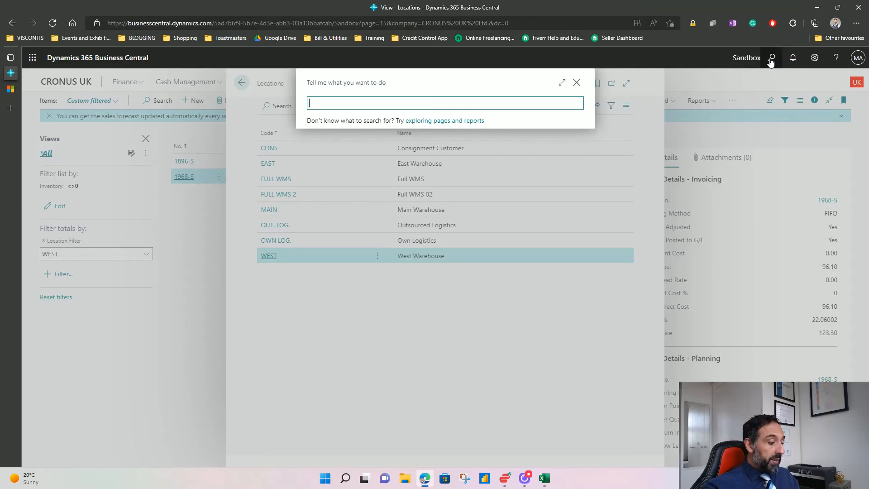
type("mov work")
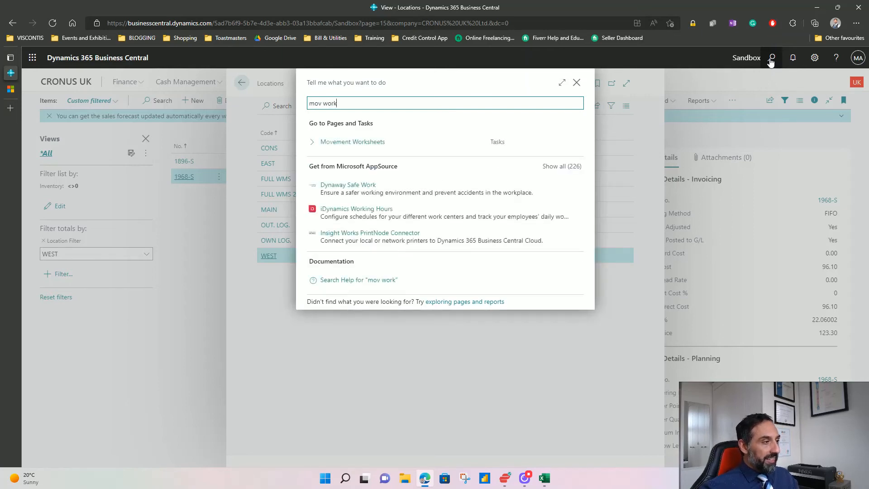
key("Down")
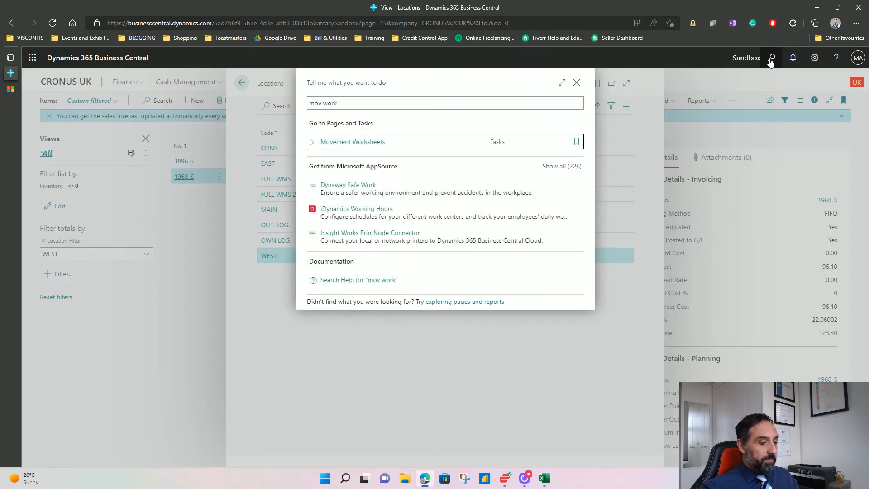
key("Return")
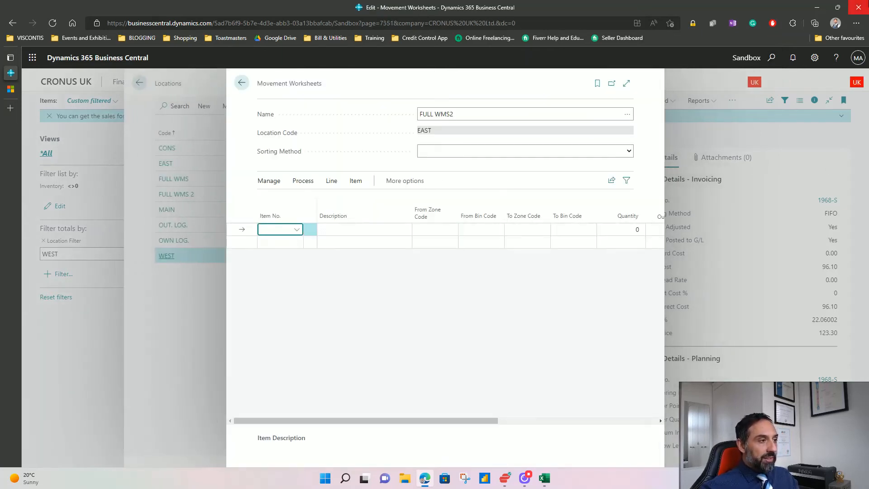
Step: Switch the movement worksheet to the name FULL WMS4 for location WEST
left_click(627, 115)
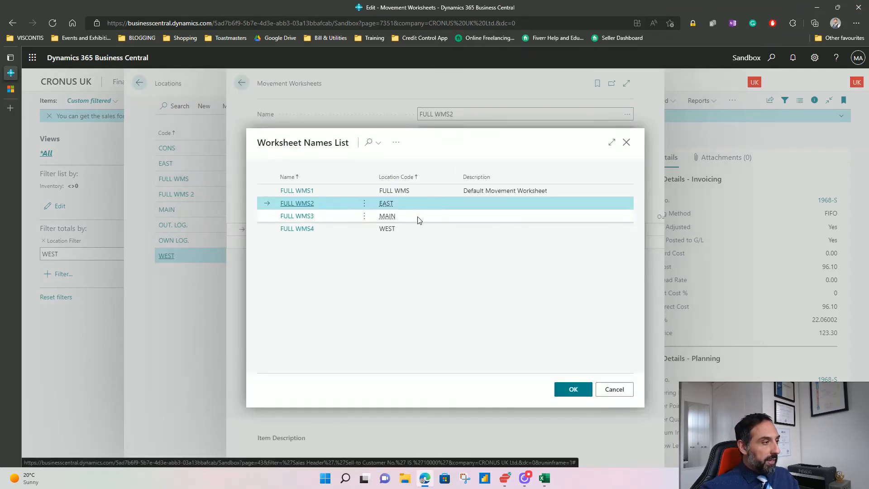
left_click(412, 227)
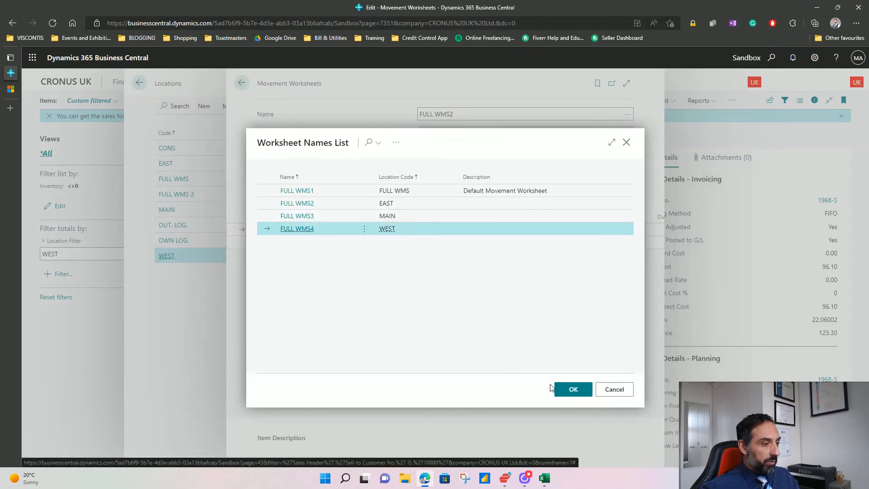
left_click(573, 389)
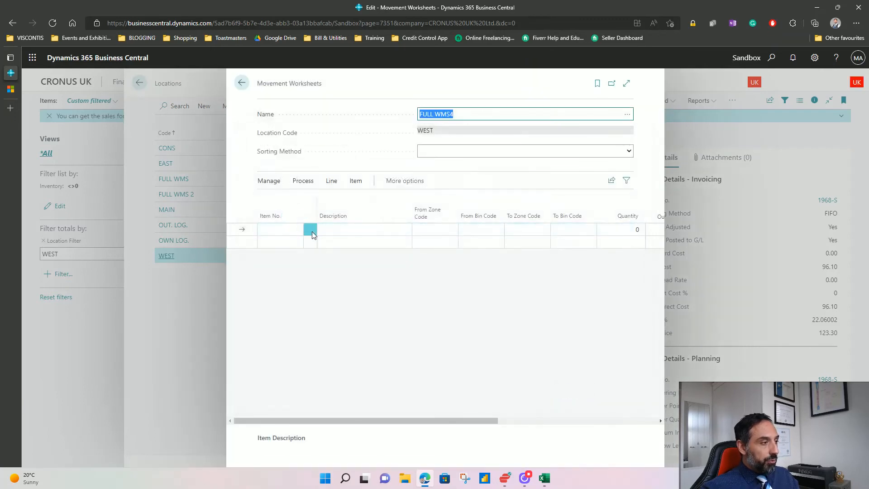
Step: Try to get the bin content of bin ADJ at location WEST into the movement worksheet, and close the worksheet
left_click(301, 183)
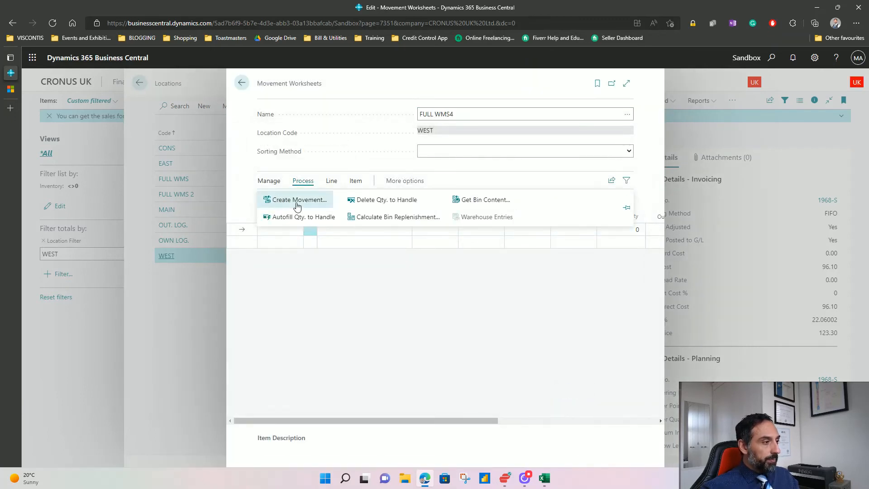
left_click(481, 202)
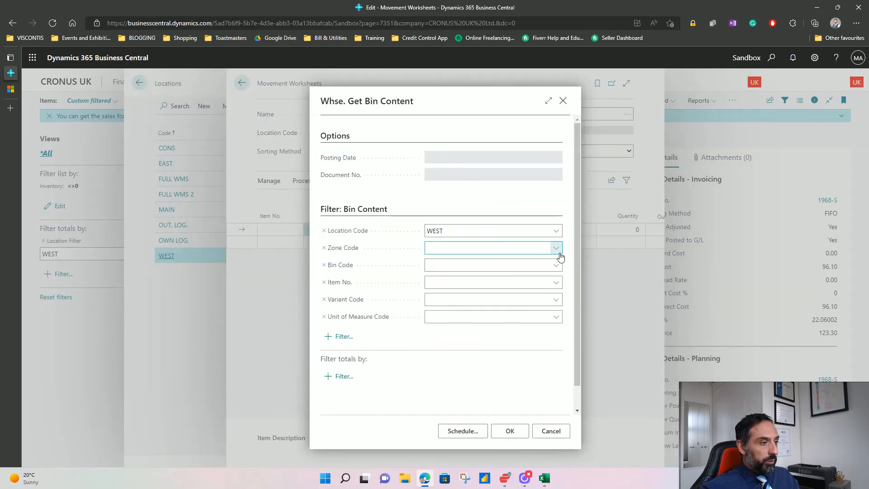
left_click(557, 266)
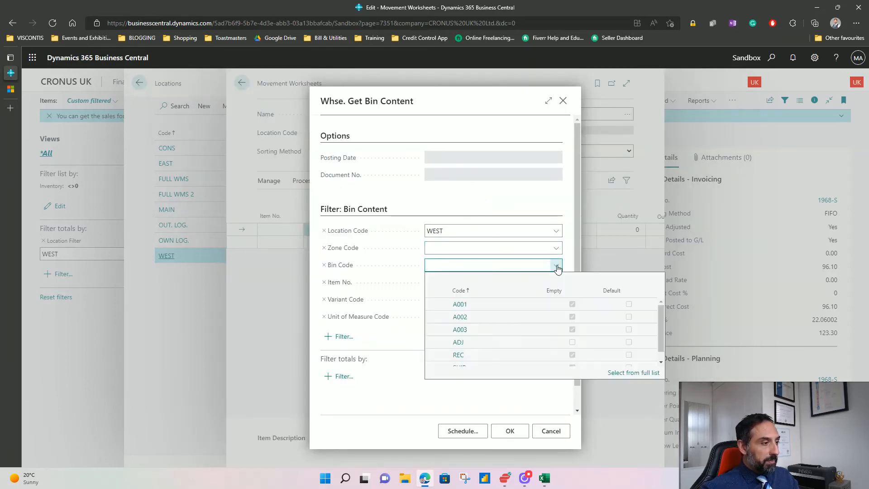
left_click(499, 342)
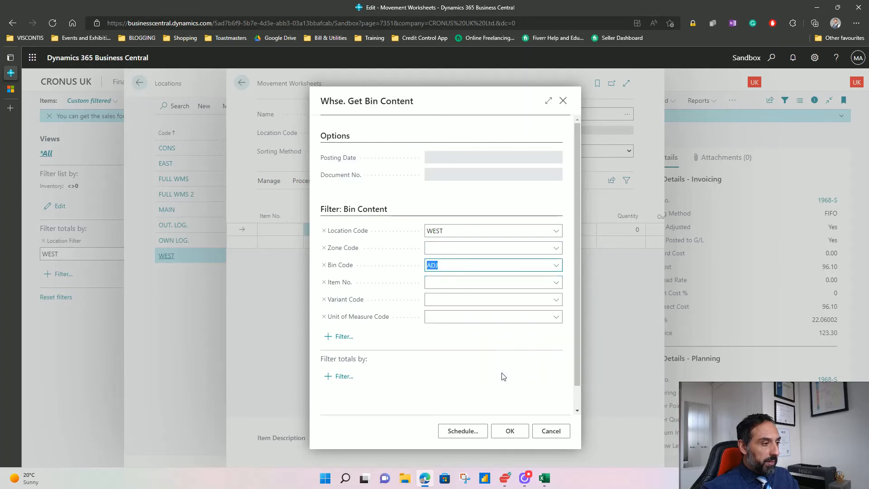
left_click(510, 432)
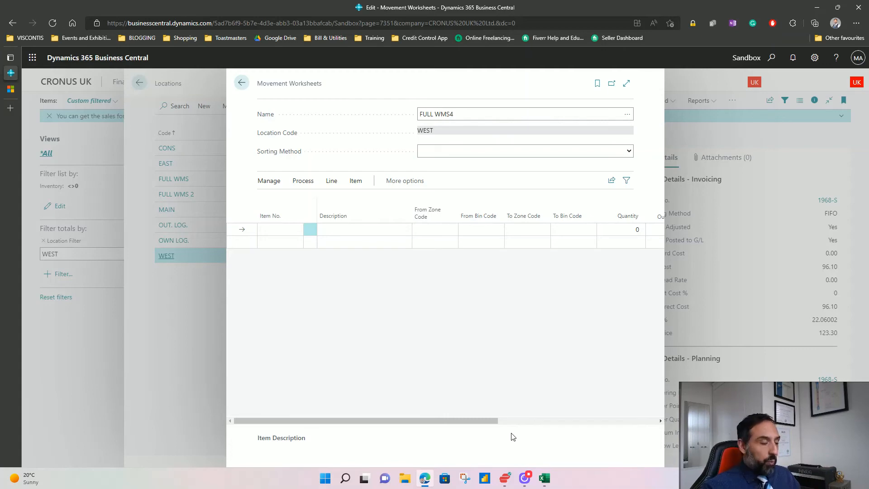
left_click(242, 85)
Step: Switch to the Excel items plan and review the Phase 2 source and destination bins of both items
key("alt+Tab")
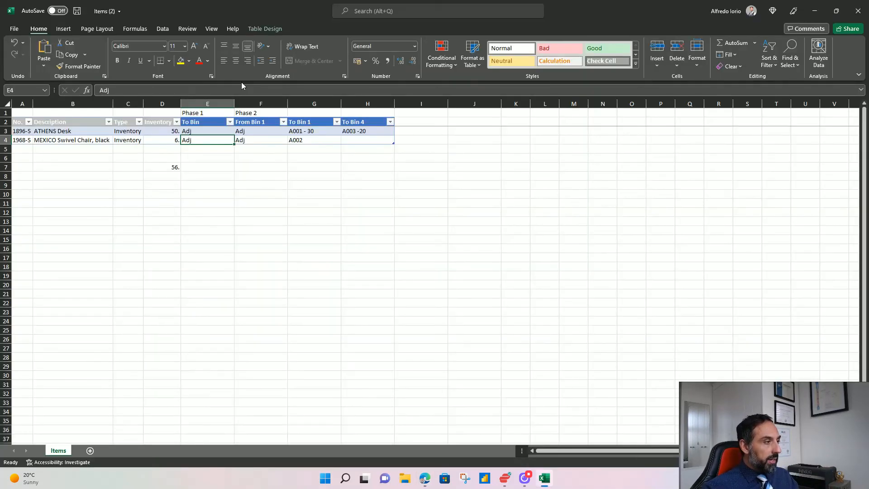
key("Right")
key("Right")
key("Up")
key("Up")
key("Left")
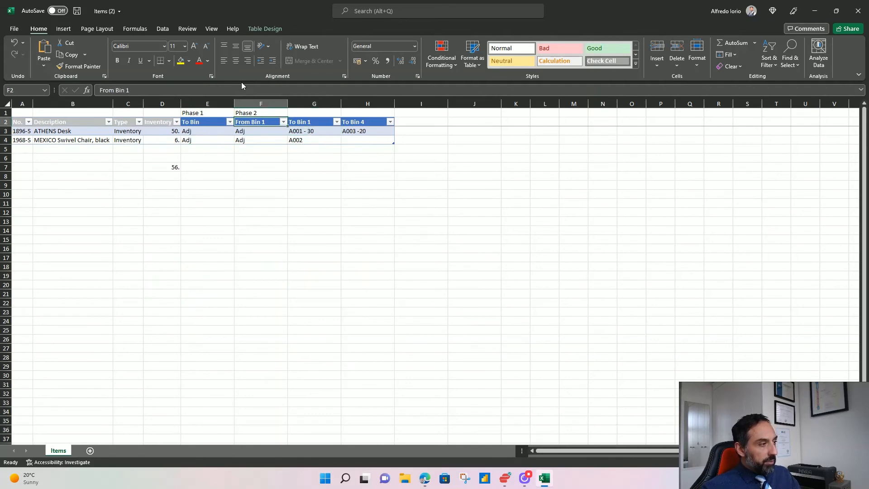
key("Right")
key("Down")
key("Left")
key("Right")
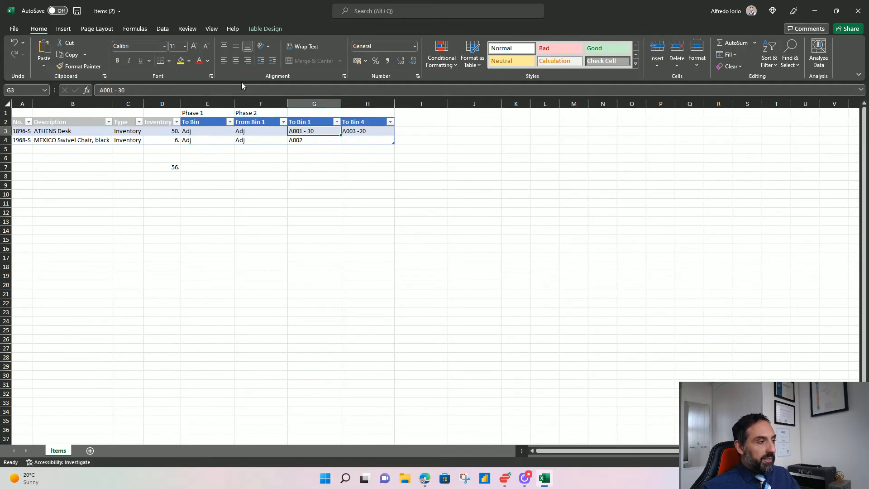
key("shift+Right")
key("shift+Down")
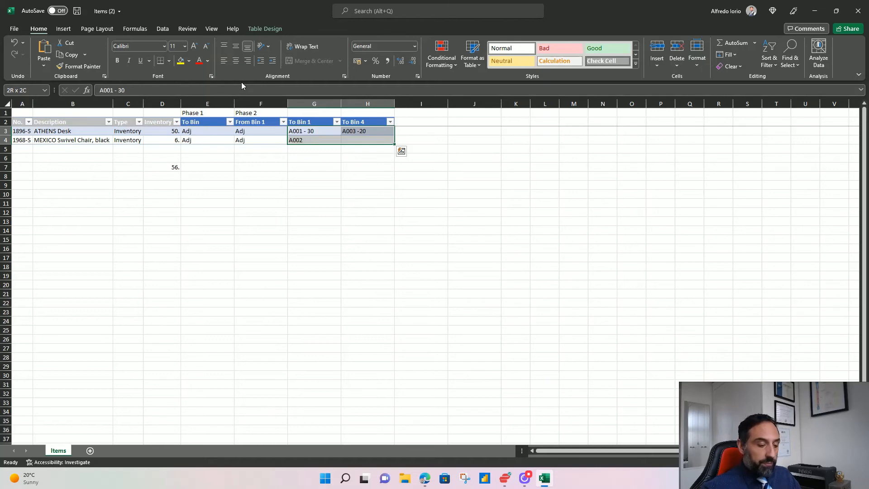
Step: Compare both items' inventory quantities with their Phase 1 bin, and trace the ATHENS Desk row to its first Phase 2 destination bin
key("Left")
key("Left")
key("Left")
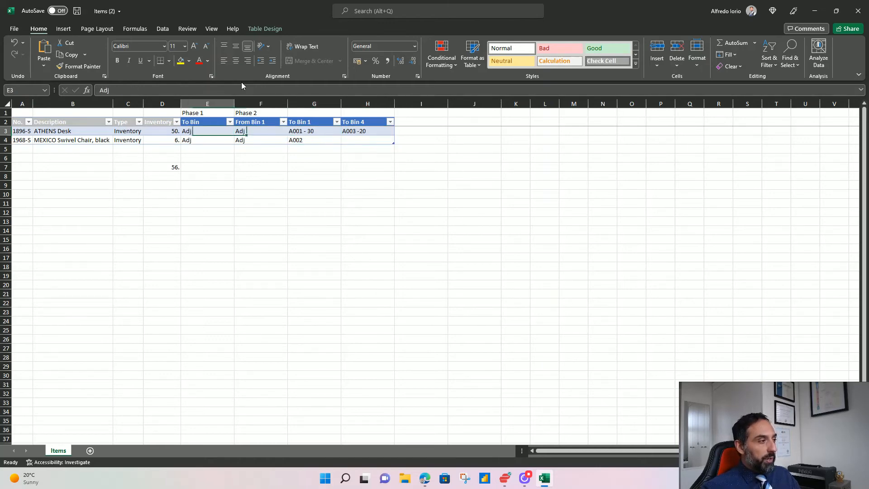
key("shift+Right")
key("shift+Down")
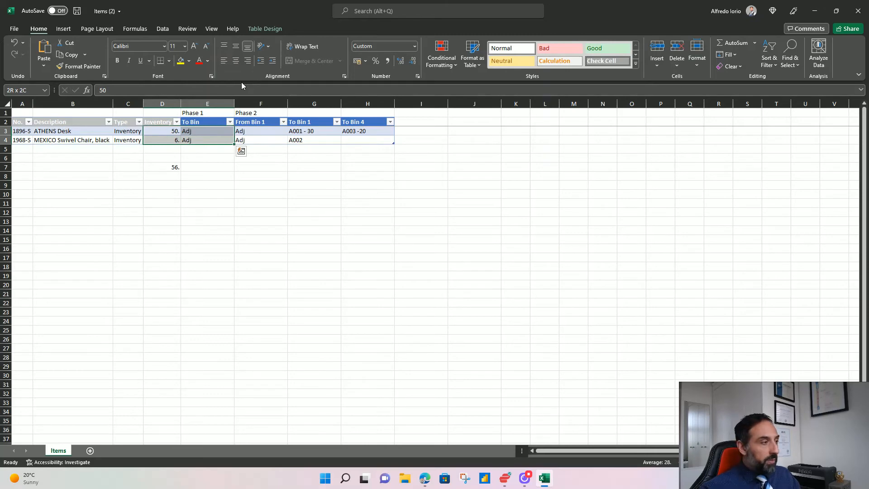
key("Up")
key("Left")
key("Down")
key("Right")
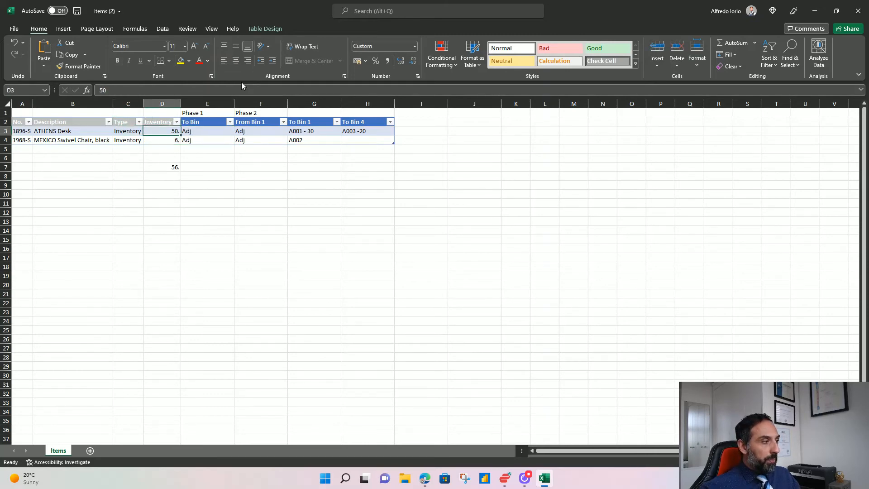
key("Right")
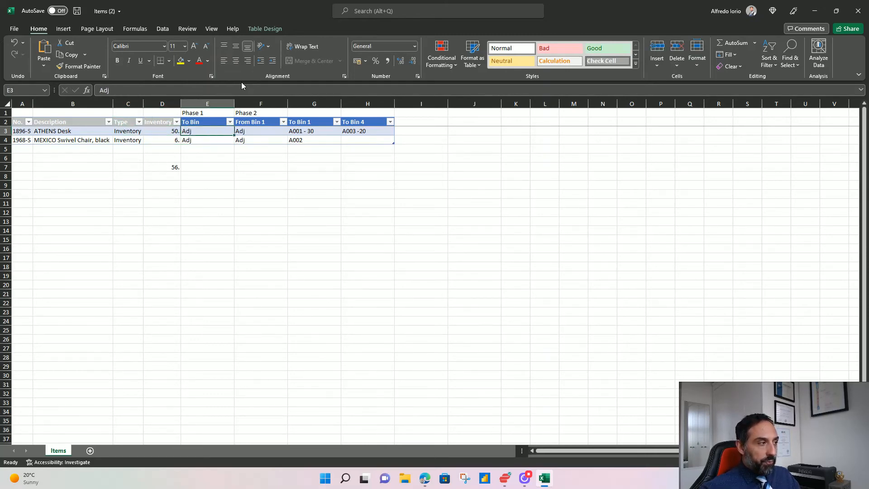
key("Right")
key("Right")
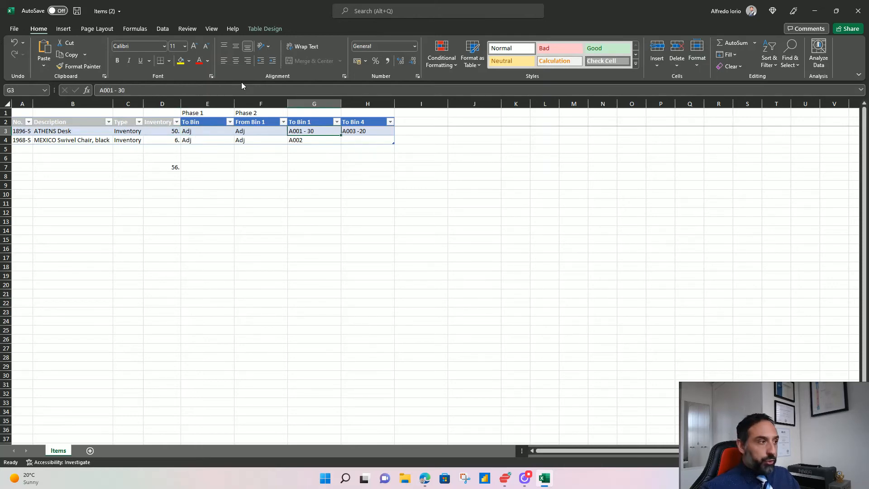
Step: Switch from the Excel plan to Business Central, search for the Warehouse Item Journal and open it
key("Left")
key("Left")
key("Left")
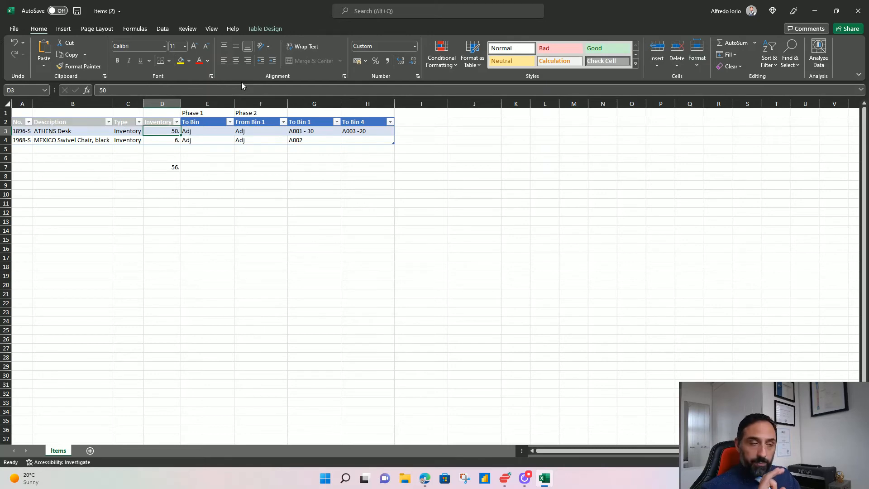
key("alt+Tab")
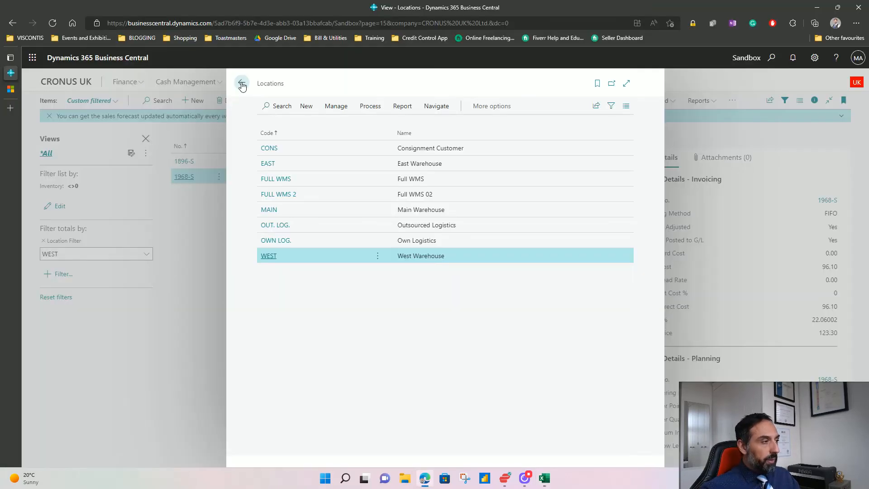
left_click(772, 59)
type("ware i")
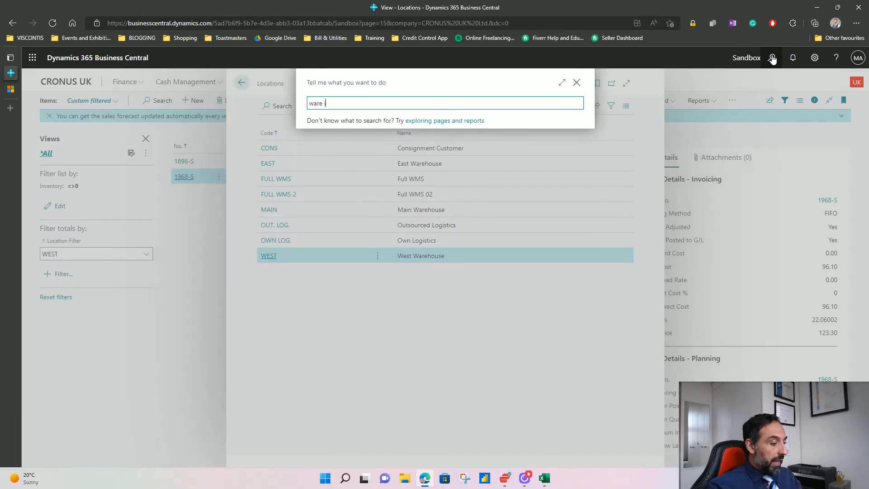
type("tem jo")
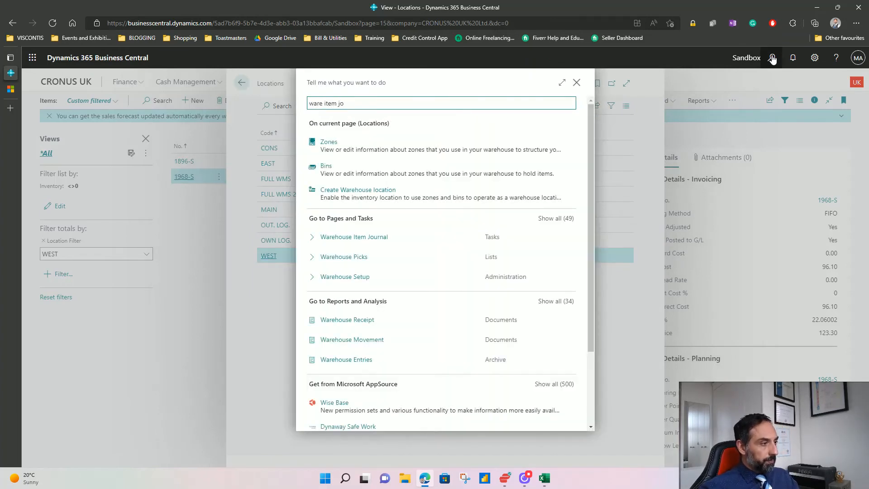
key("Down")
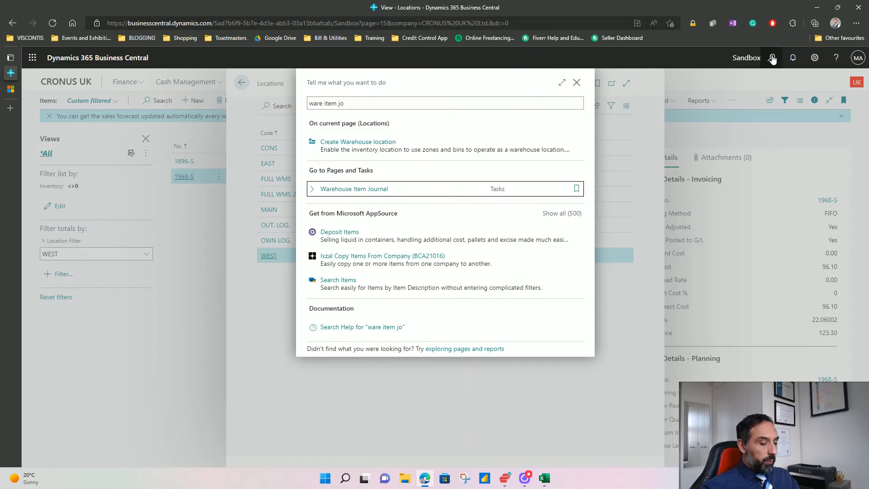
key("Return")
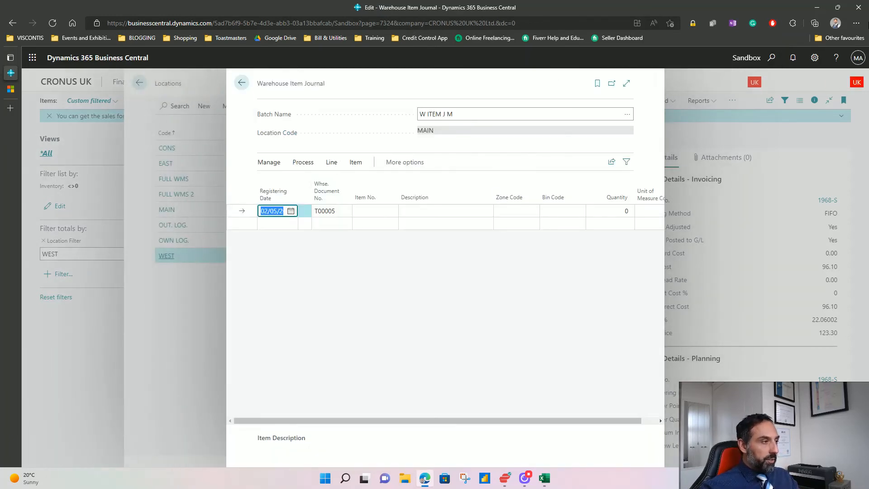
Step: Select the W ITEM J W batch for location WEST in the Warehouse Item Journal
left_click(627, 117)
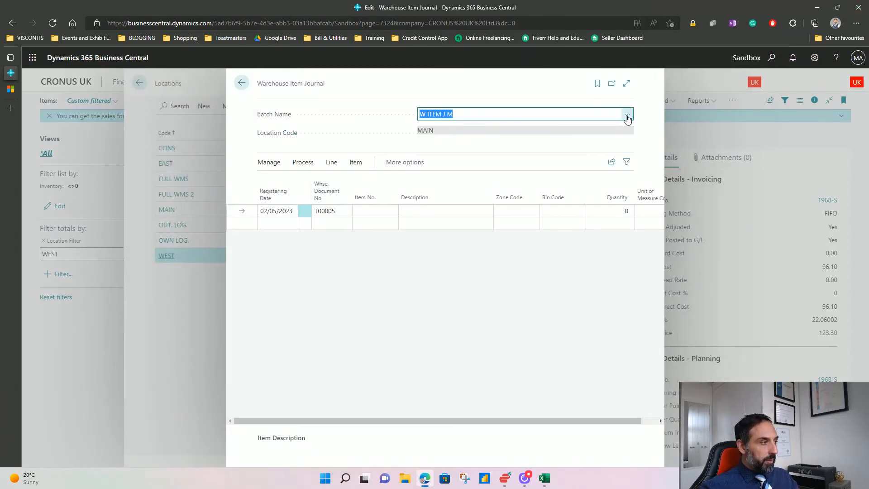
left_click(485, 232)
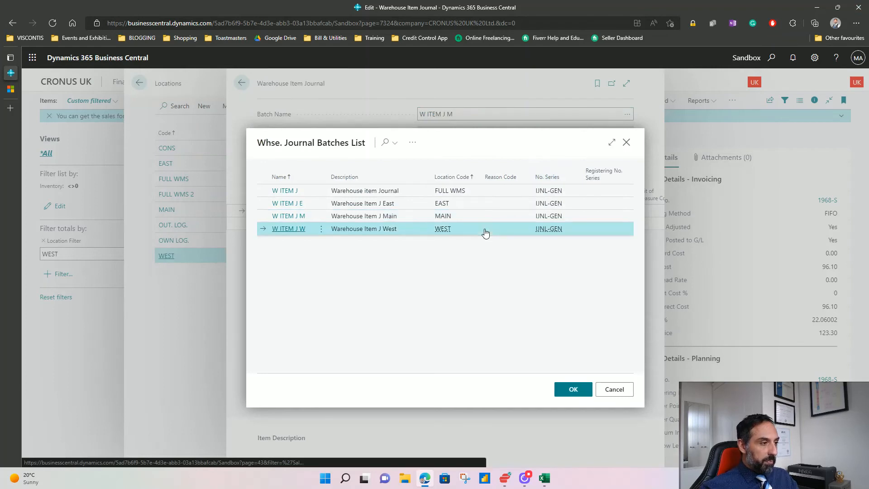
left_click(572, 390)
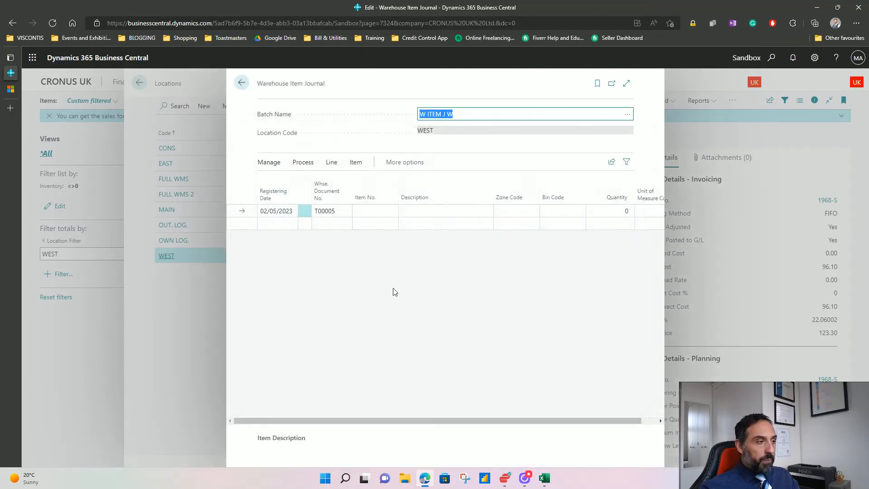
Step: Glance at the Excel plan, and view the Warehouse Item Journal's options for opening in Excel and sharing
key("alt+Tab")
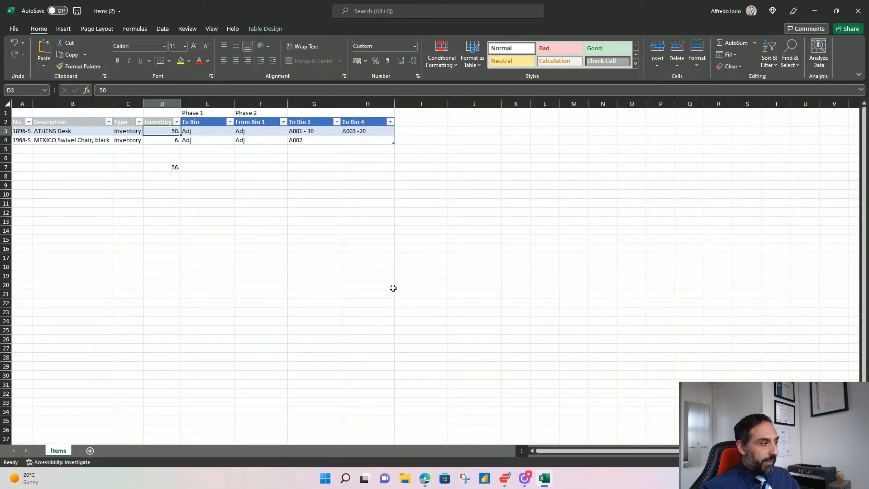
key("alt+Tab")
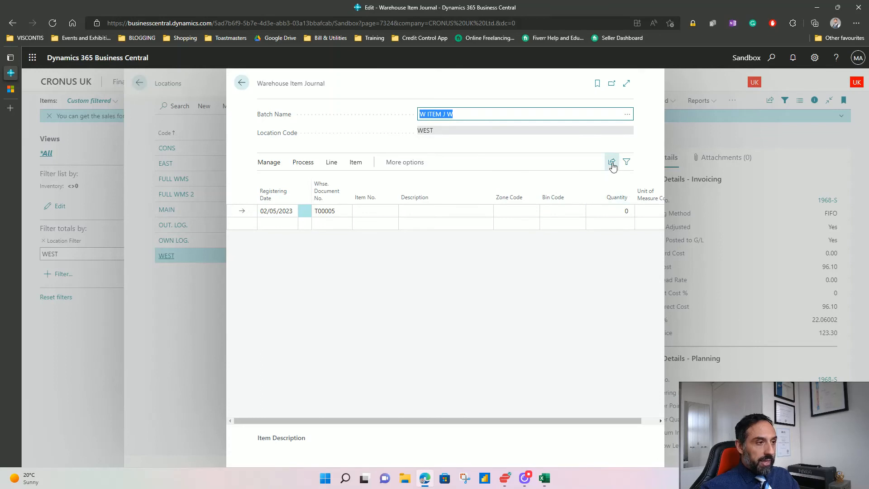
left_click(612, 163)
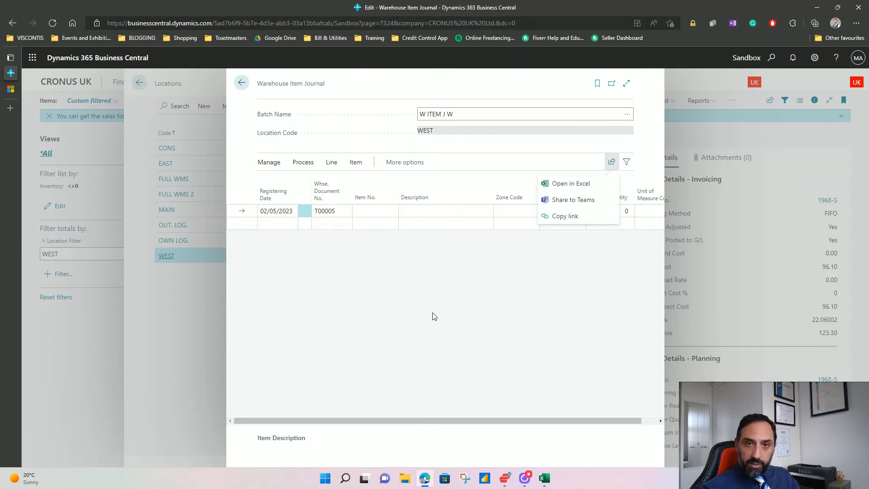
left_click(421, 306)
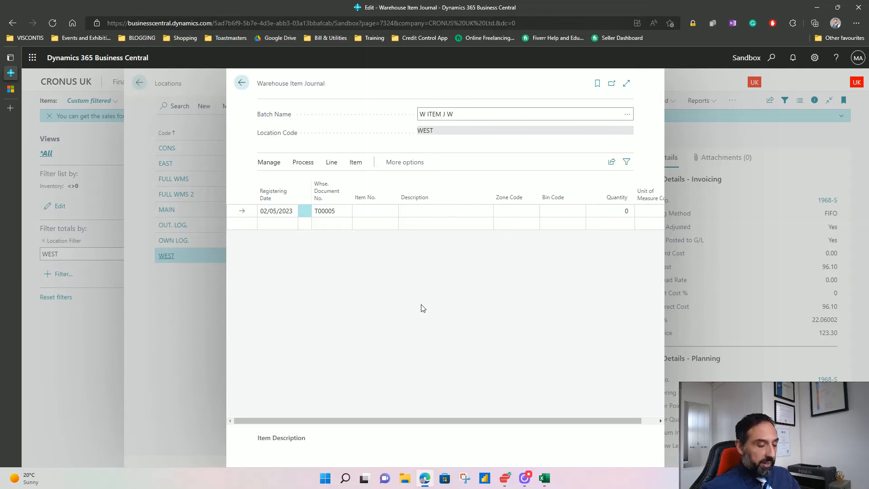
Step: Switch to the Excel plan, trace the ATHENS Desk row across its columns and copy its item number
key("alt+Tab")
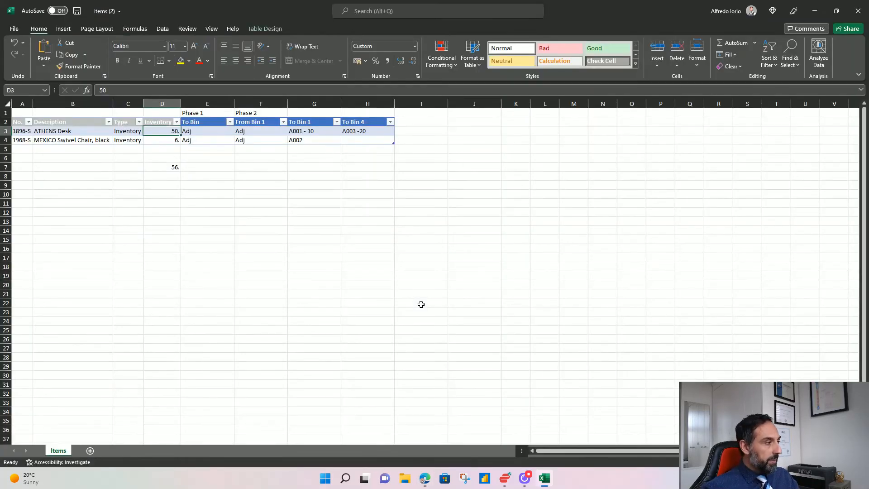
key("Left")
key("Left")
key("Left")
key("Right")
key("Right")
key("Right")
key("Right")
key("Right")
key("Right")
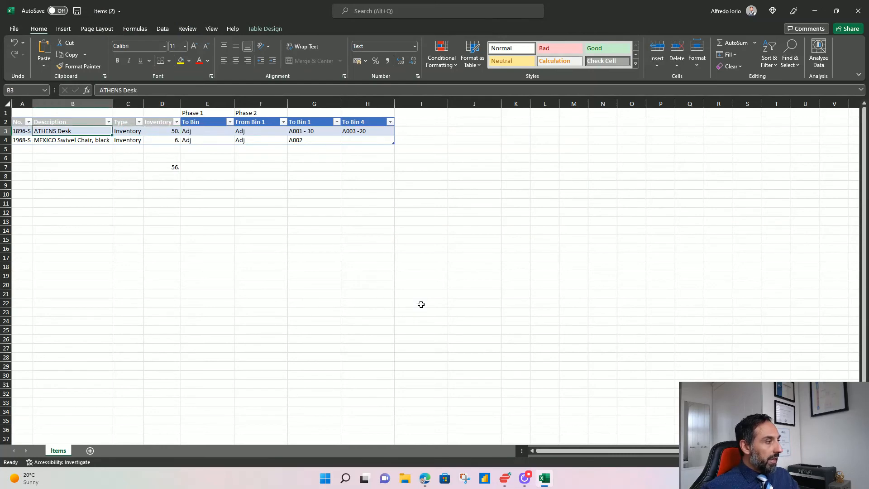
key("Left")
key("Left")
key("Left")
key("Left")
key("Left")
key("Left")
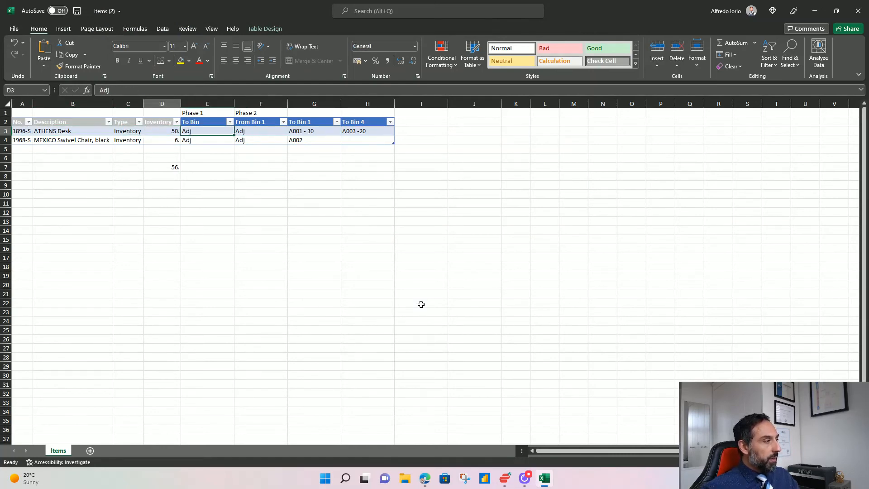
key("ctrl+c")
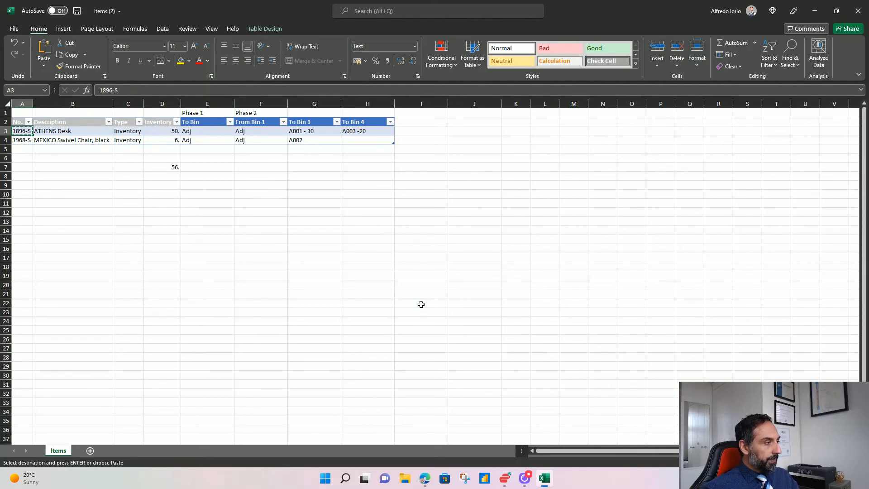
Step: Return to the Warehouse Item Journal in Business Central and enter item 1896-S on the first line
key("alt+Tab")
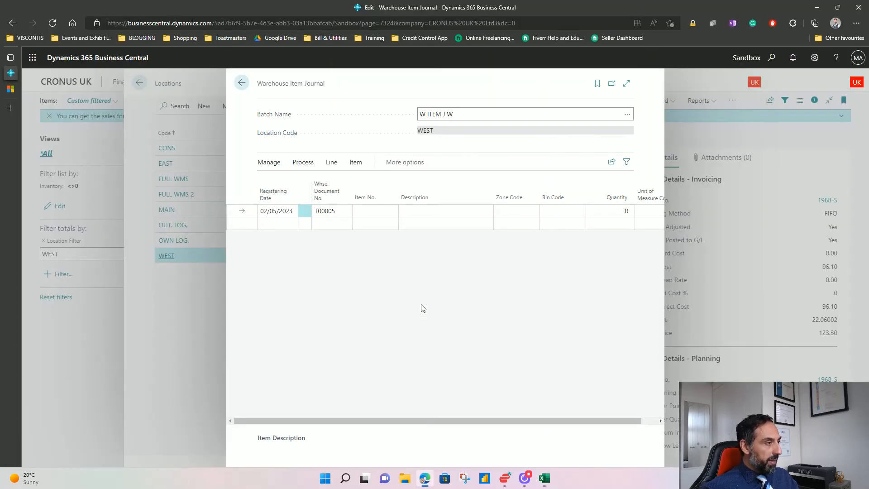
key("shift+Tab")
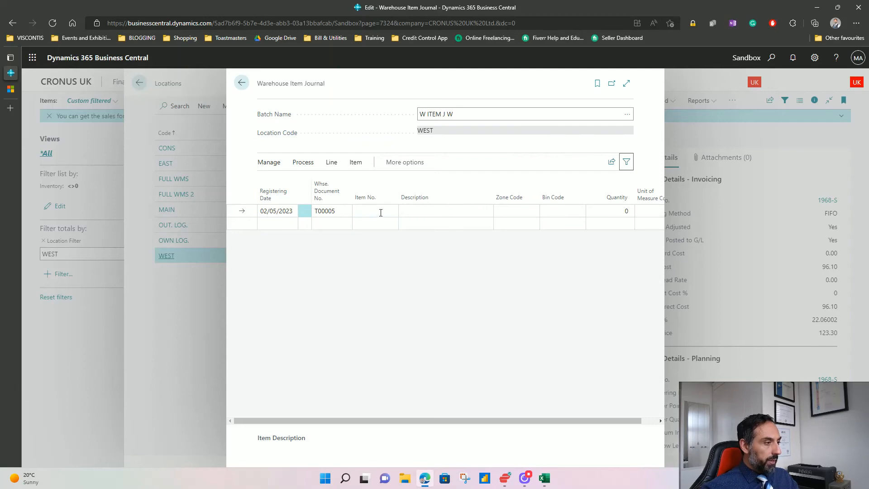
type("1896-S")
key("Tab")
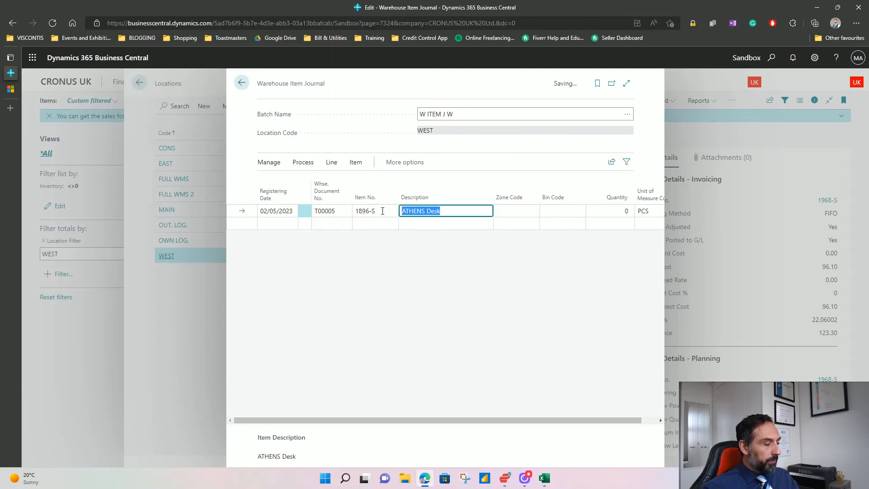
key("Tab")
key("Tab")
Step: Check the Excel plan and set the first ATHENS Desk line to bin A001 with quantity 30
key("alt+Tab")
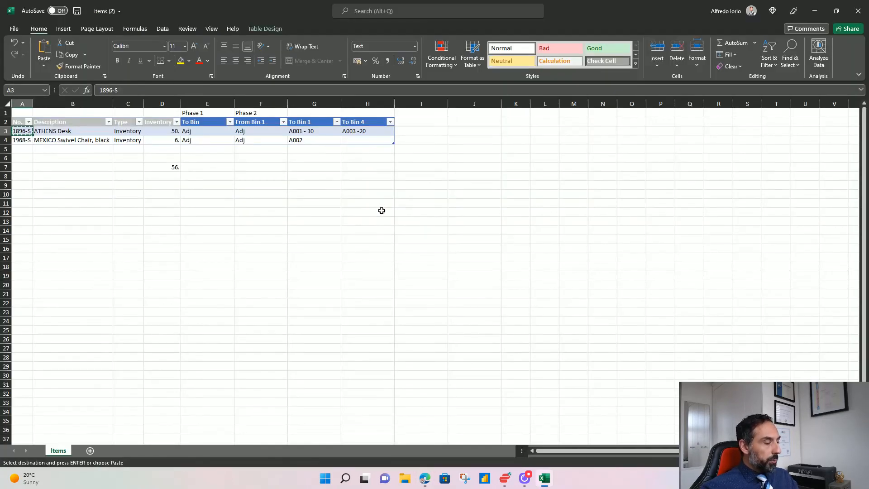
key("alt+Tab")
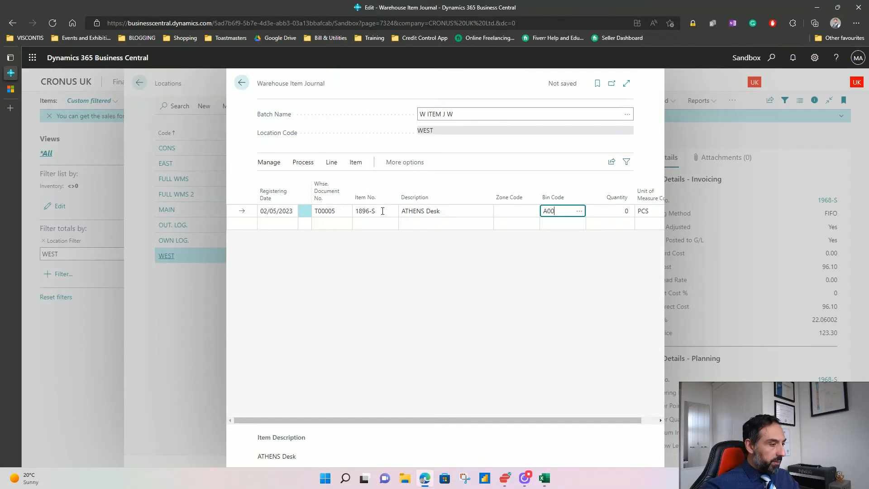
type("A001")
key("Tab")
key("shift+Tab")
key("shift+Tab")
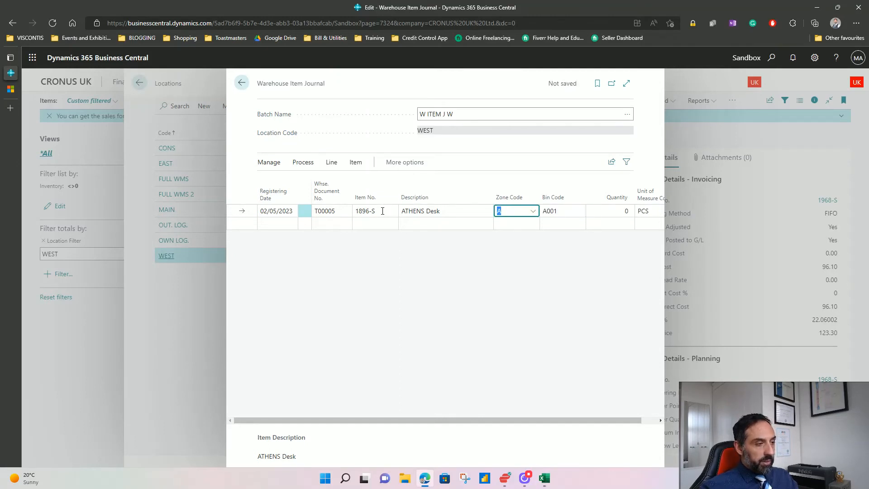
key("Tab")
key("Tab")
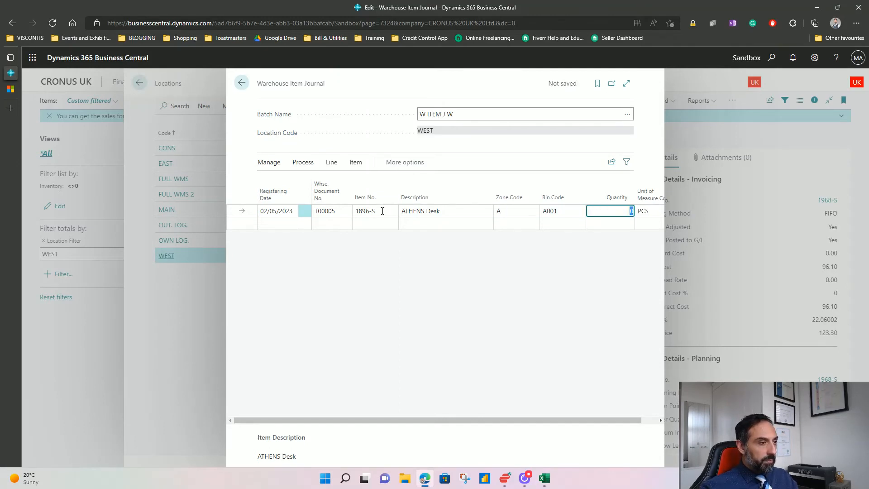
key("alt+Tab")
key("alt+Tab")
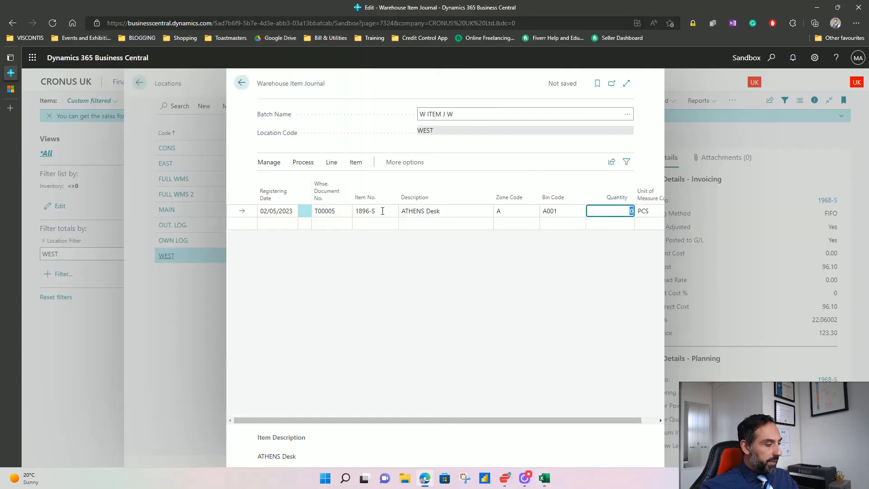
type("3")
key("Return")
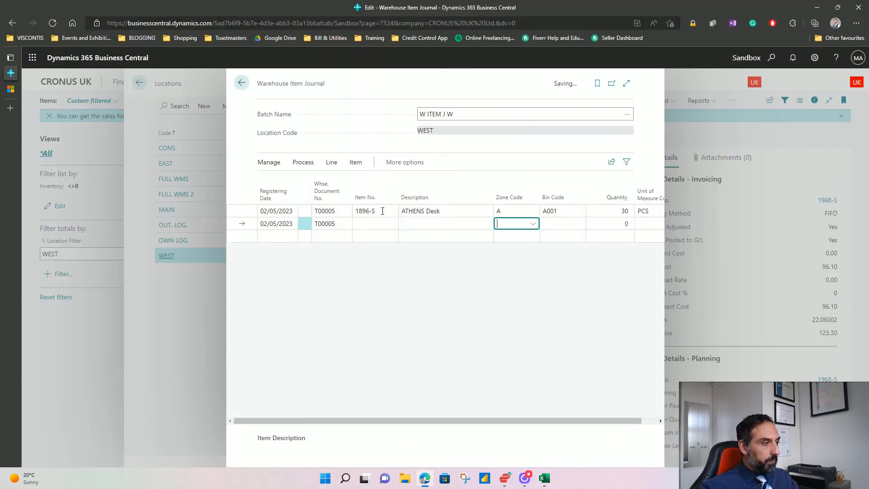
Step: Check the Excel plan and enter item 1896-S again on the second journal line
key("alt+Tab")
key("alt+Tab")
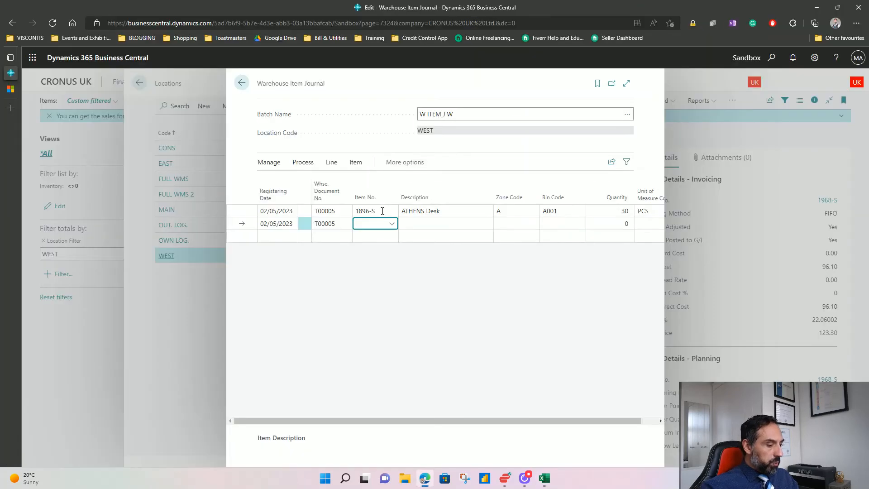
type("1896-S")
key("Return")
key("Return")
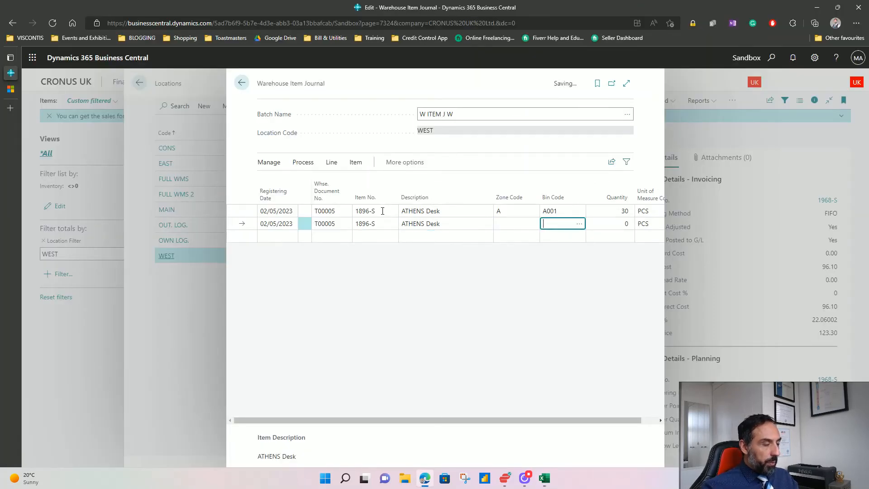
Step: Look up the ATHENS Desk's other destination bin in the Excel plan, and set the second journal line to bin A003 with quantity 20
key("alt+Tab")
key("Right")
key("Right")
key("Right")
key("Right")
key("Right")
key("Right")
key("Right")
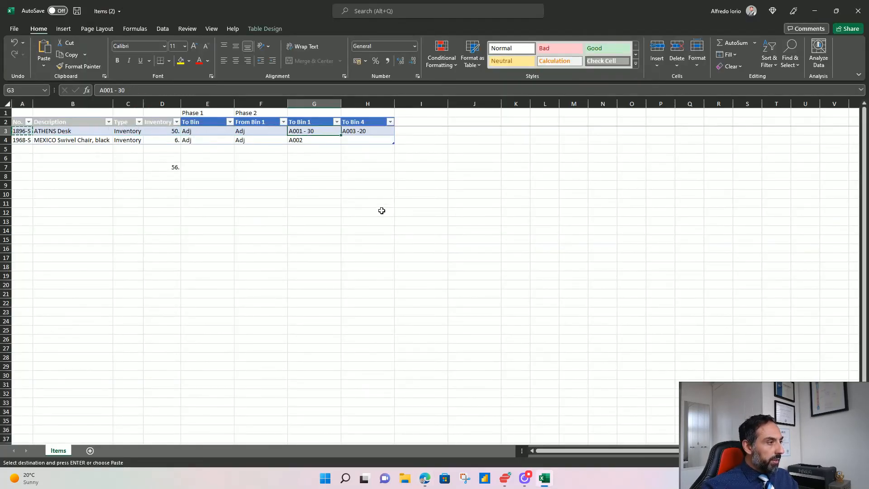
key("alt+Tab")
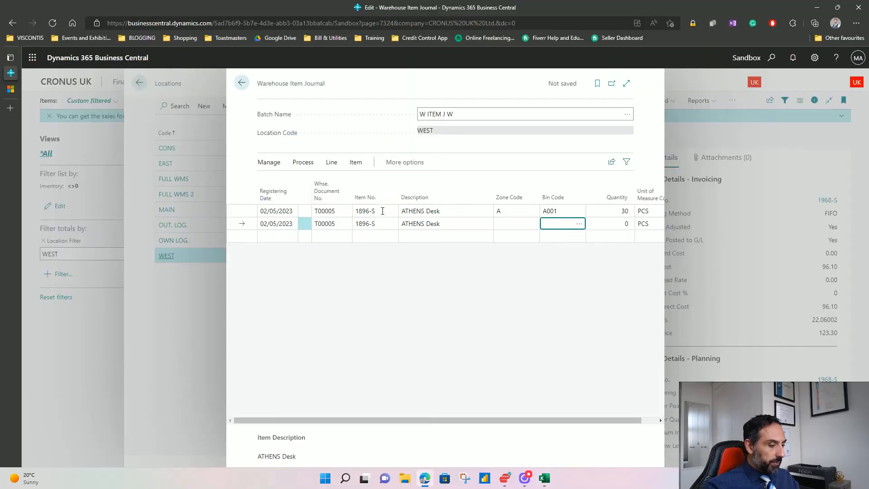
key("Return")
type("20")
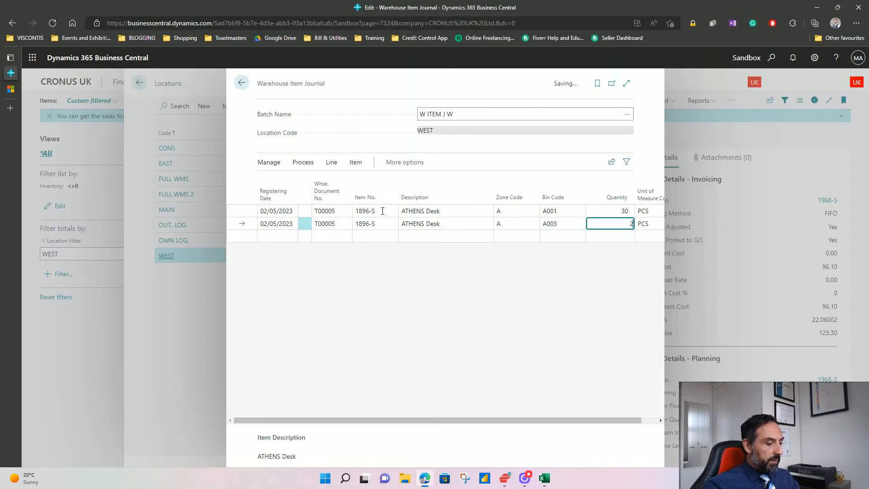
key("Return")
Step: Copy the MEXICO Swivel Chair's item number 1968-S from the Excel plan and enter it on the third journal line
key("shift+Tab")
key("shift+Tab")
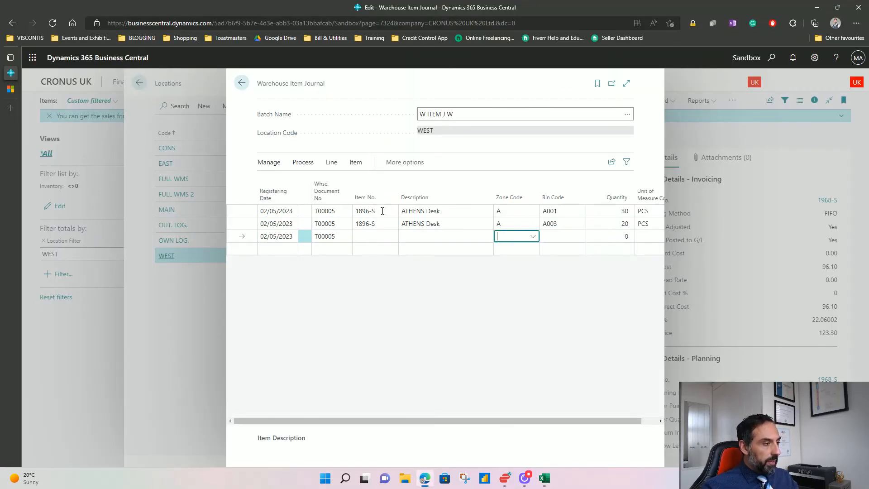
key("alt+Tab")
key("Down")
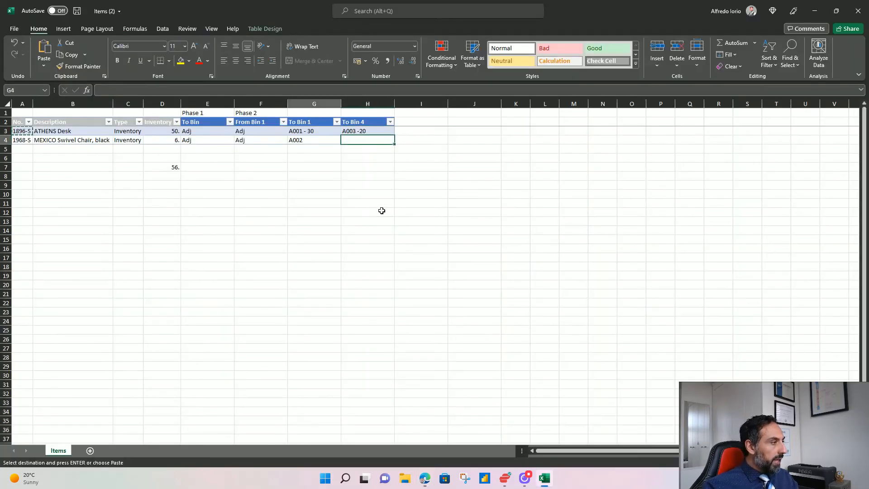
key("Home")
key("ctrl+c")
key("alt+Tab")
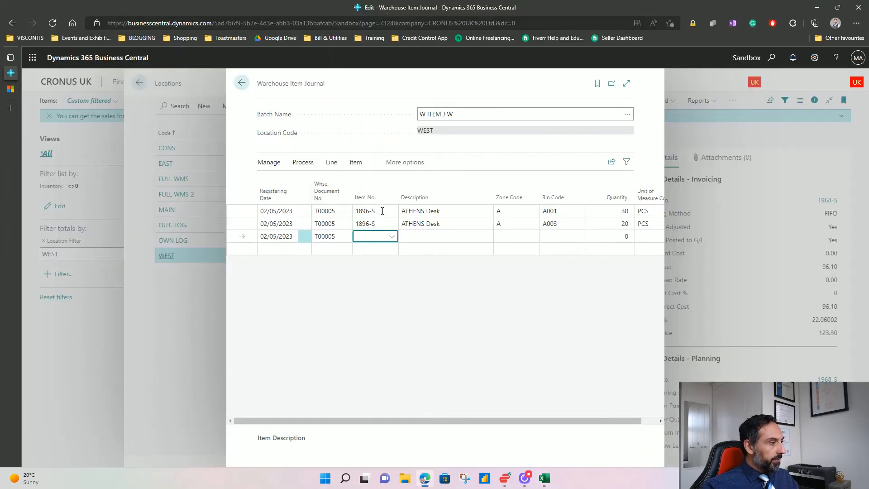
key("ctrl+v")
key("Tab")
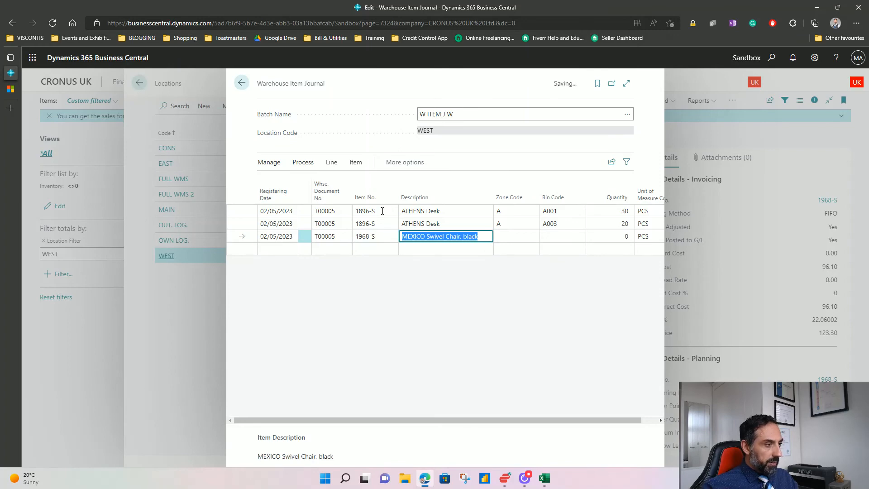
Step: Look up the MEXICO Swivel Chair's destination bin in the Excel plan, and set the third journal line's bin code to A002
key("Tab")
key("alt+Tab")
key("Right")
key("Right")
key("Right")
key("Right")
key("Right")
key("Right")
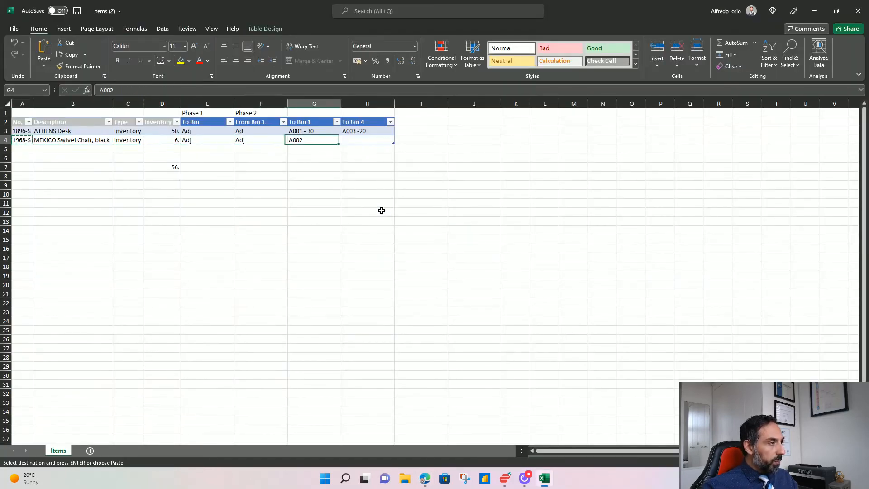
key("ctrl+c")
key("alt+Tab")
type("A002")
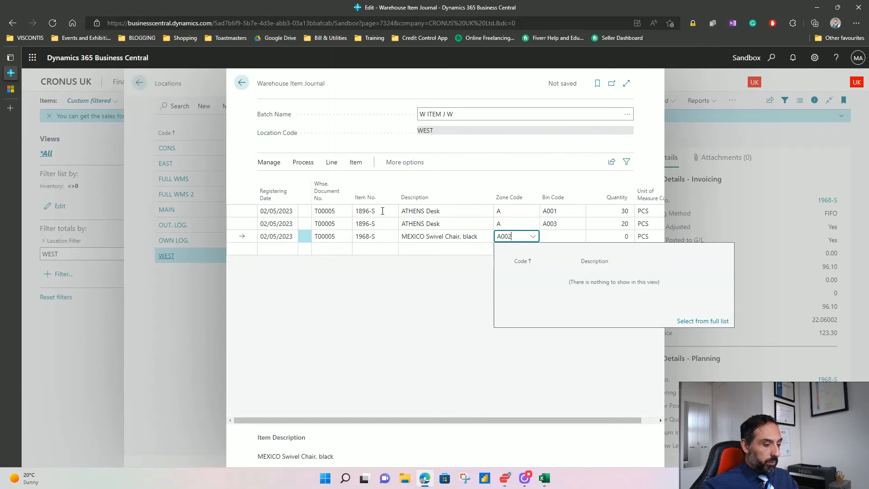
key("BackSpace")
key("BackSpace")
key("BackSpace")
key("Tab")
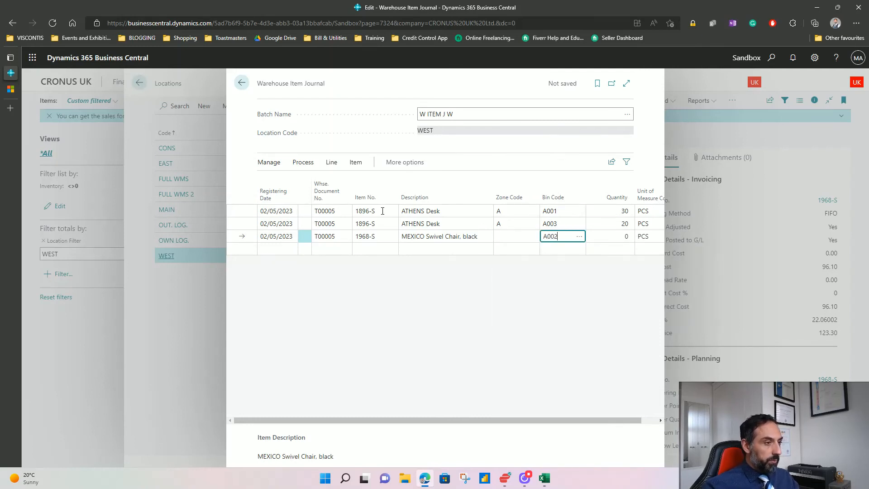
type("A002")
key("Tab")
Step: Check the chair's inventory in the Excel plan and set the third journal line's quantity to 6
key("alt+Tab")
key("Left")
key("Left")
key("Left")
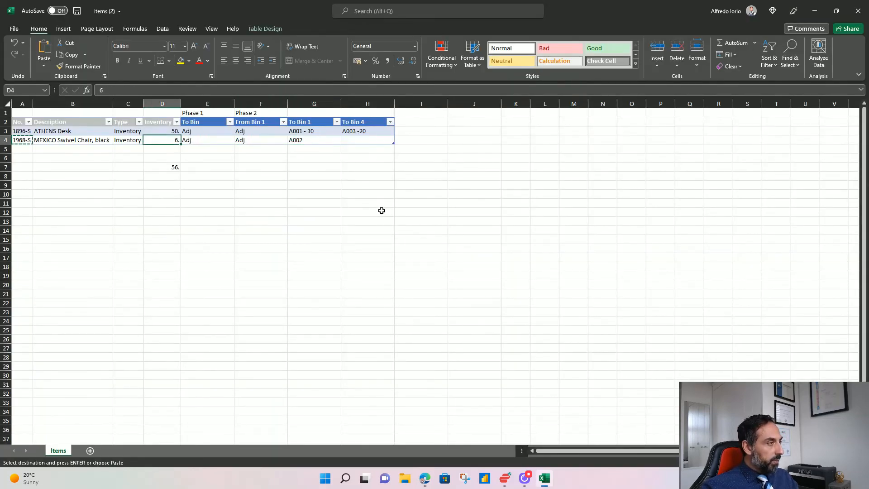
key("alt+Tab")
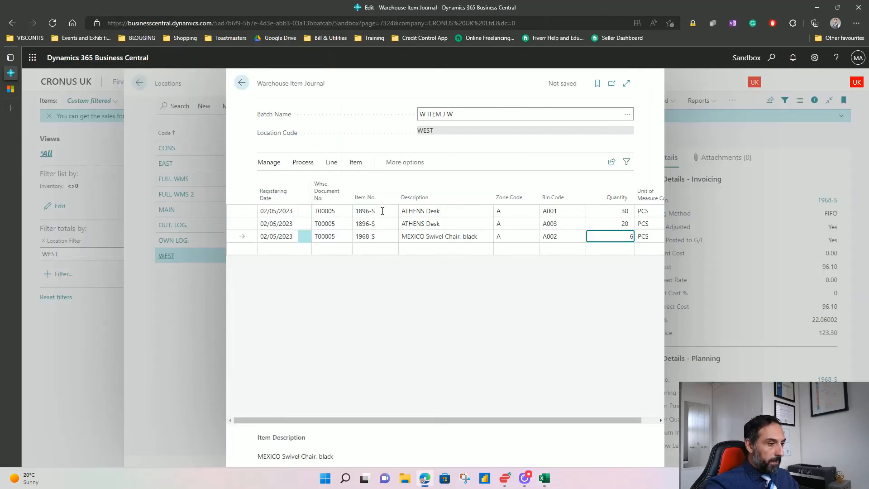
key("shift+Tab")
key("shift+Tab")
key("shift+Tab")
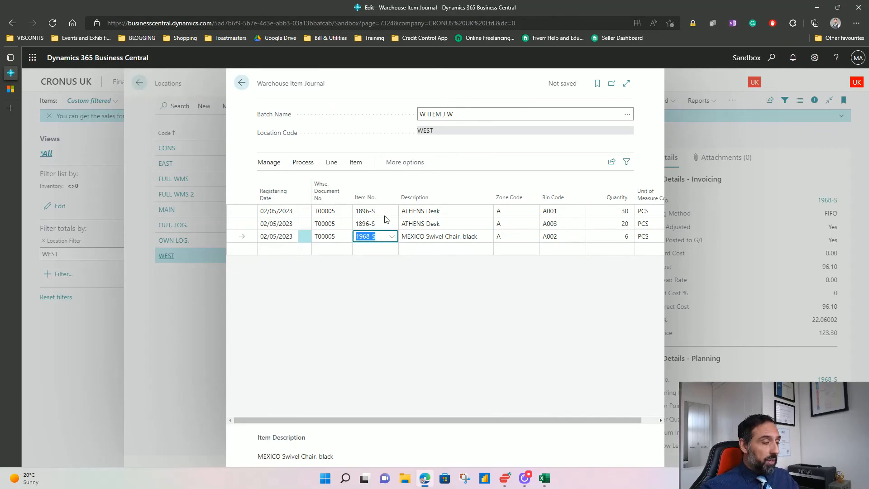
Step: Open page inspection for the warehouse item journal and select the first ATHENS Desk line to inspect
left_click(836, 58)
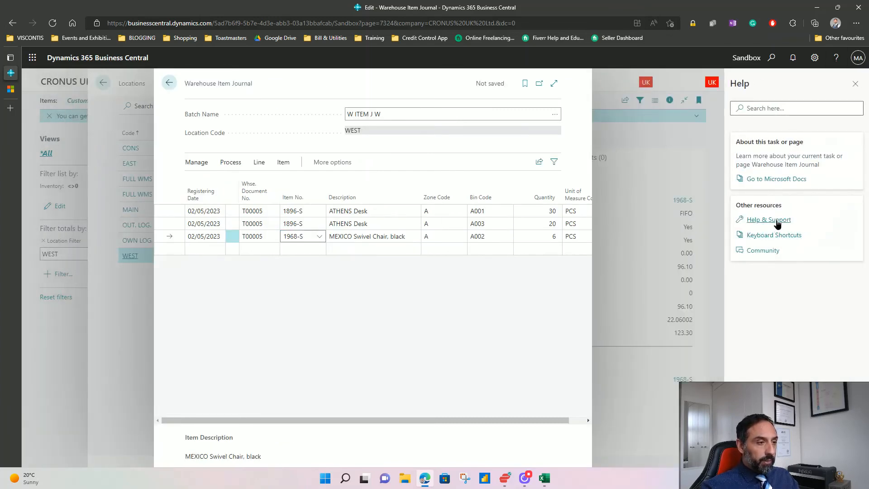
left_click(776, 220)
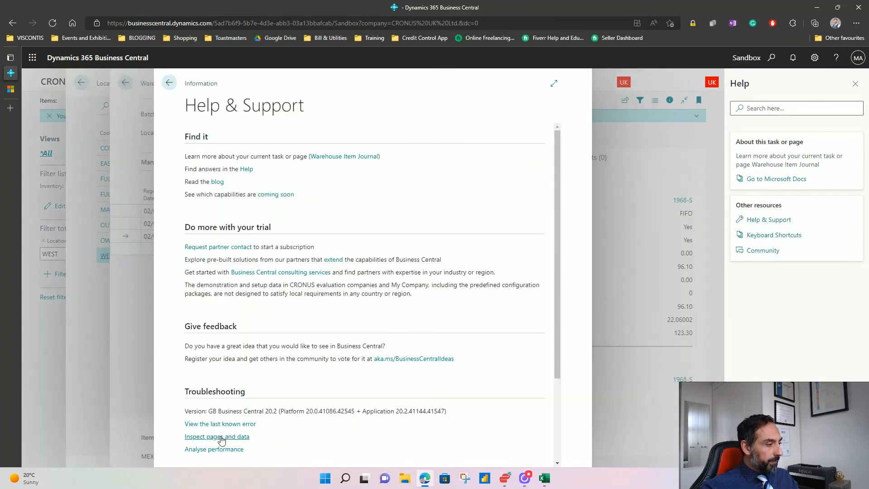
key("Escape")
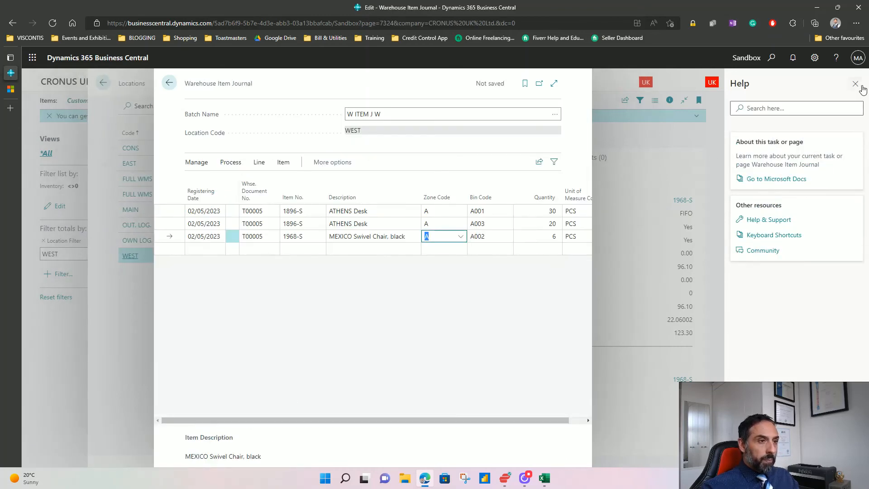
key("ctrl+alt+F1")
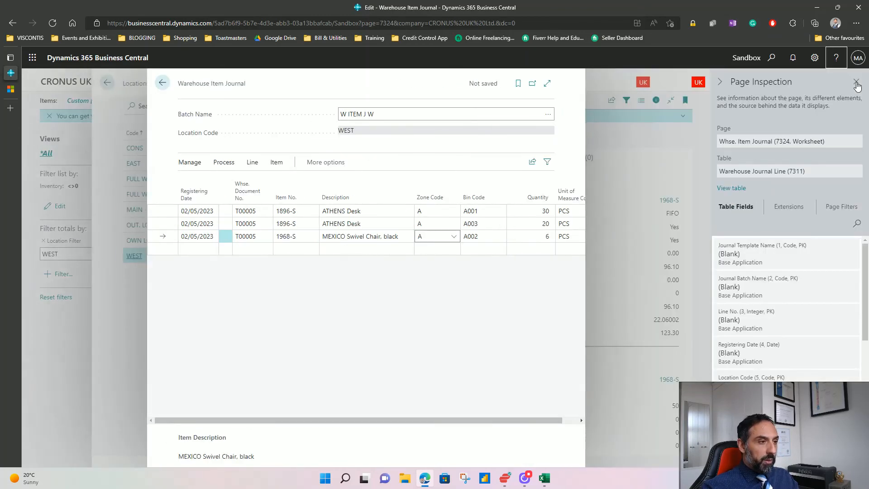
left_click(855, 85)
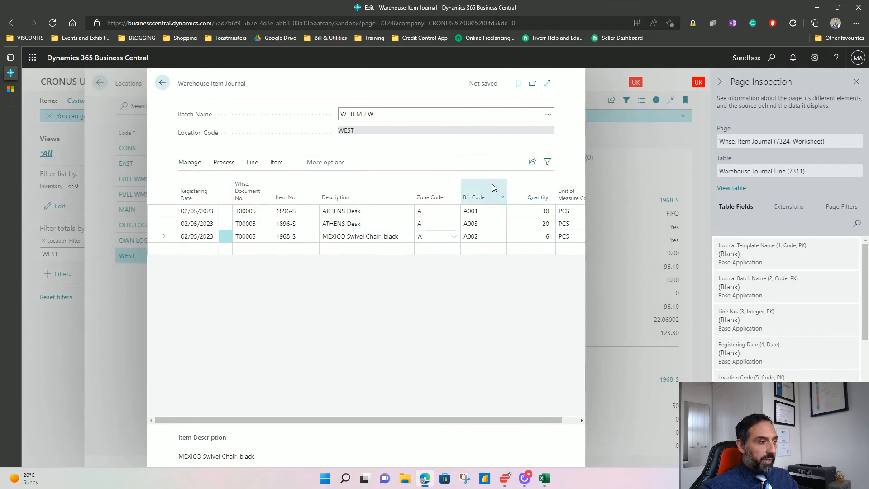
left_click(530, 183)
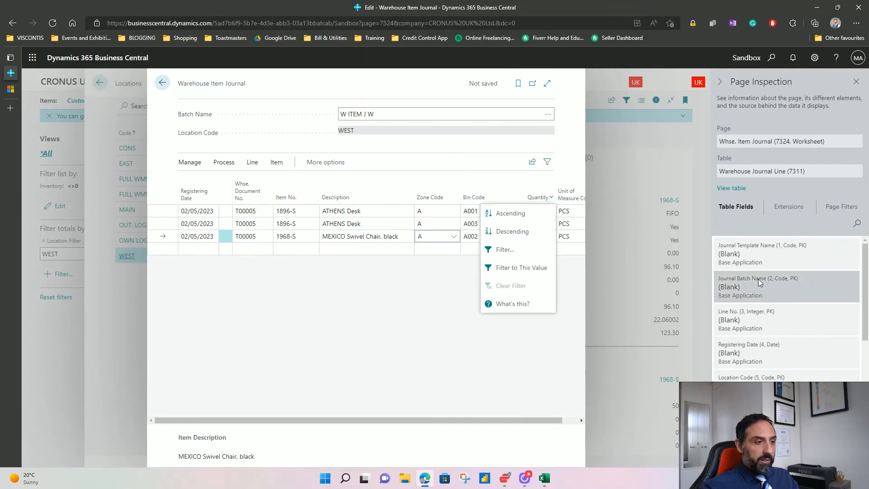
left_click(167, 213)
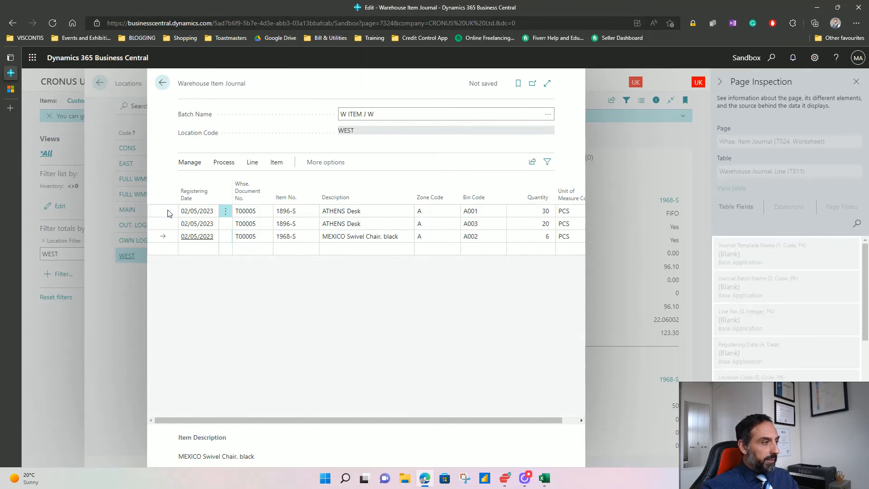
left_click(168, 213)
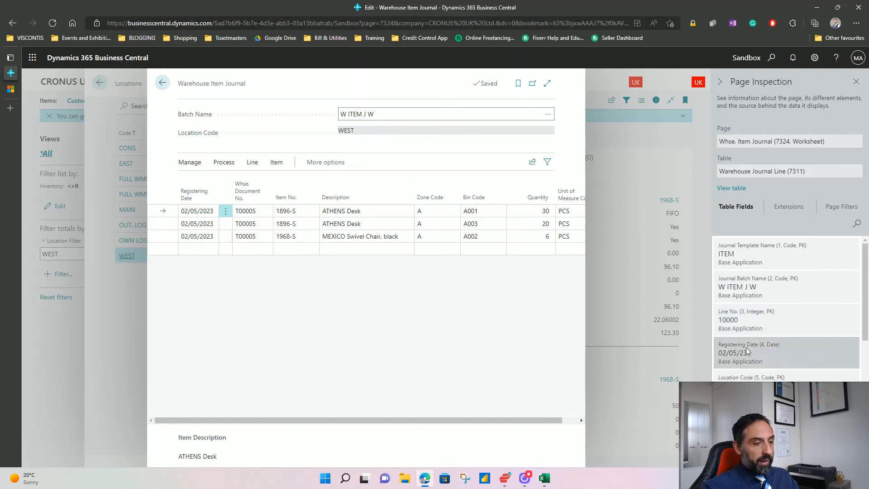
Step: Examine the first line's table fields in the page inspection and search them for "from"
scroll(759, 379, "down", 5)
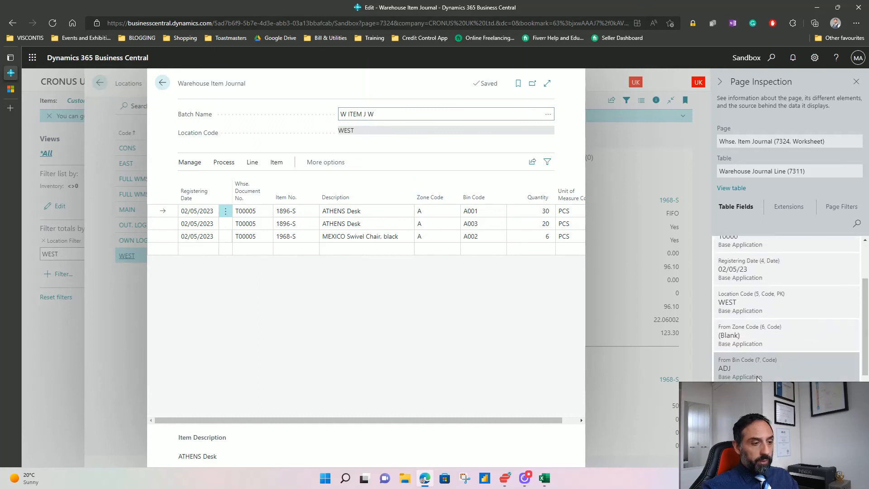
scroll(759, 379, "up", 5)
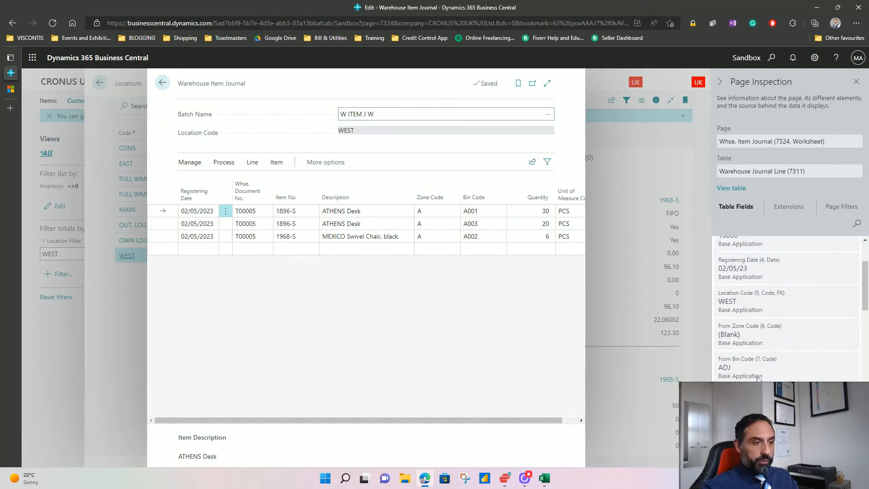
scroll(759, 378, "down", 10)
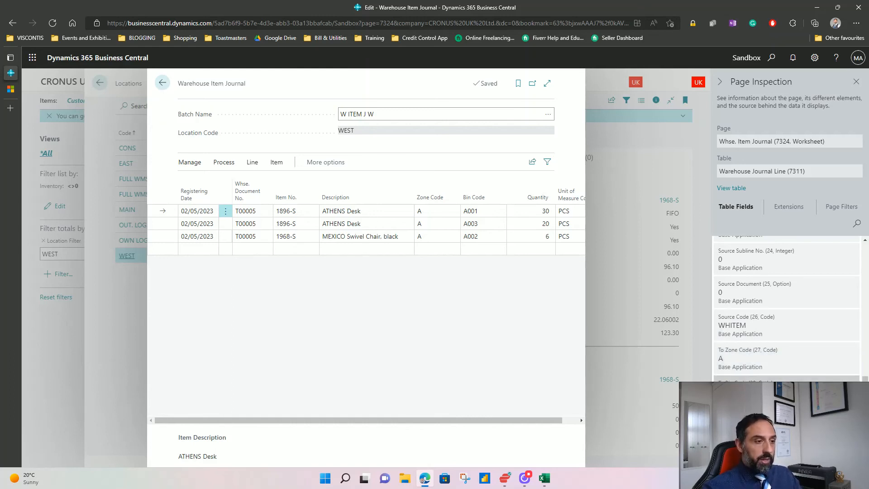
scroll(786, 326, "down", 7)
scroll(806, 247, "down", 8)
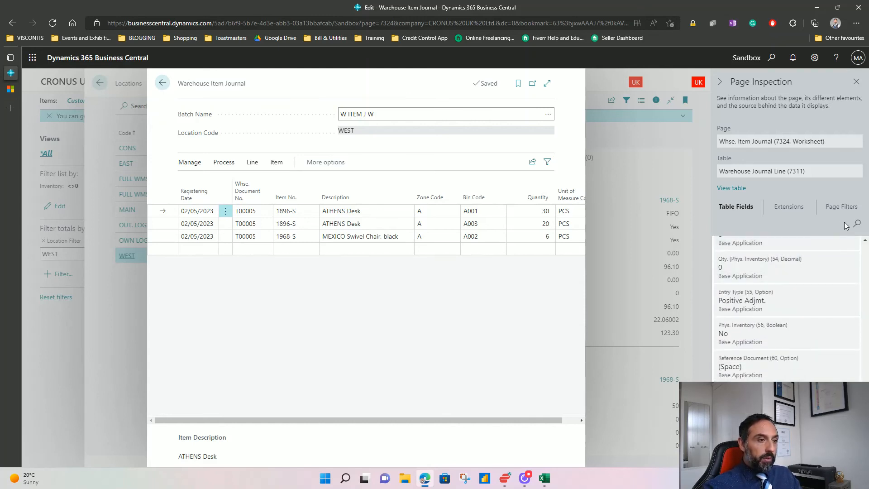
left_click(857, 224)
type("from")
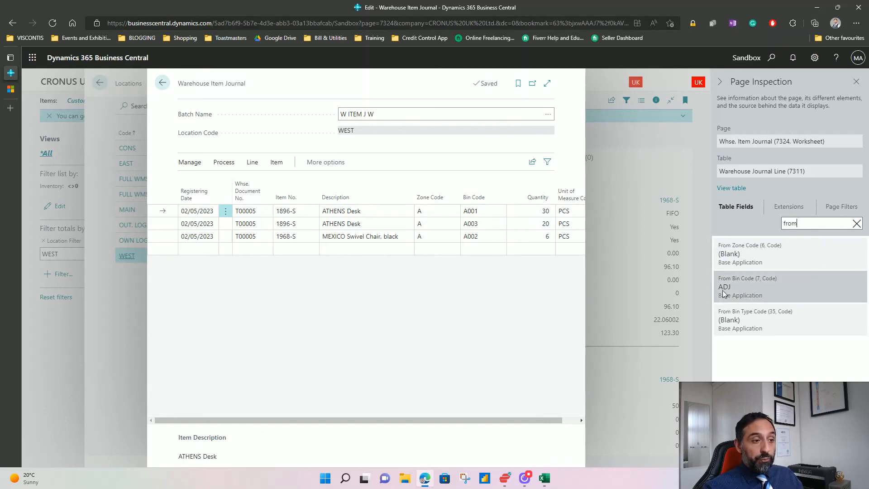
Step: Compare the source bin with the Phase 1 bin in the Excel plan, and search the inspected fields for "To"
key("alt+Tab")
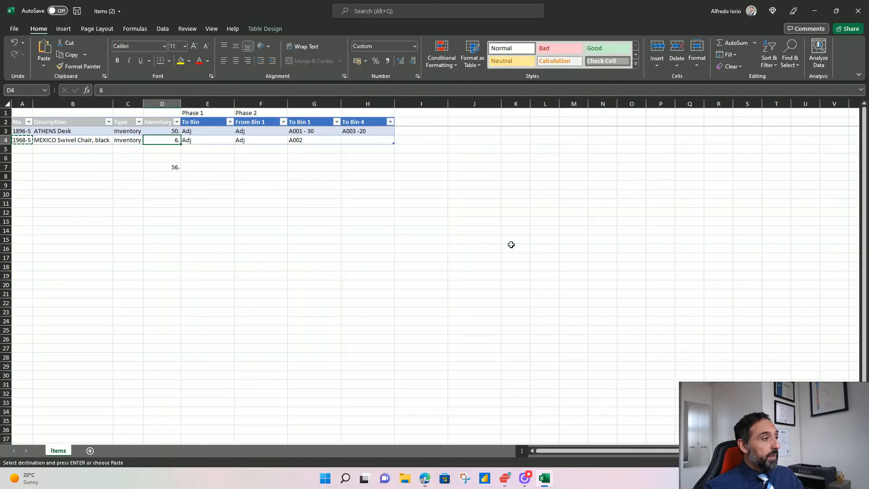
left_click_drag(168, 121, 209, 131)
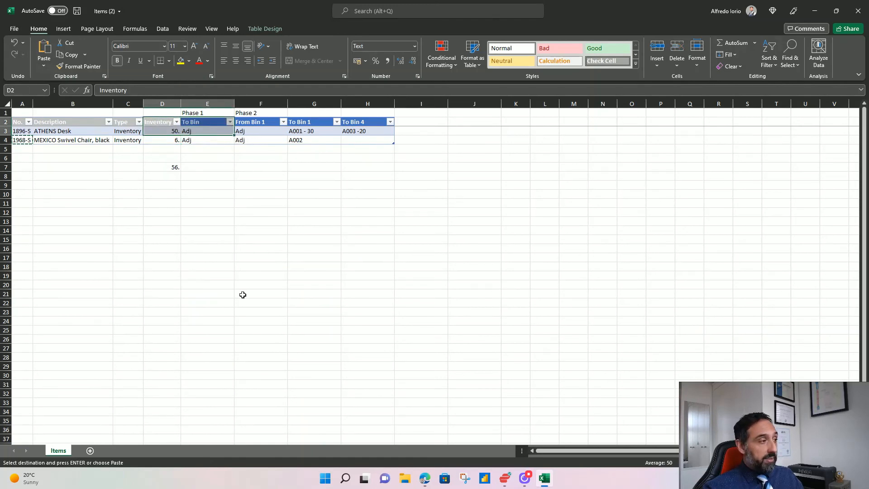
key("alt+Tab")
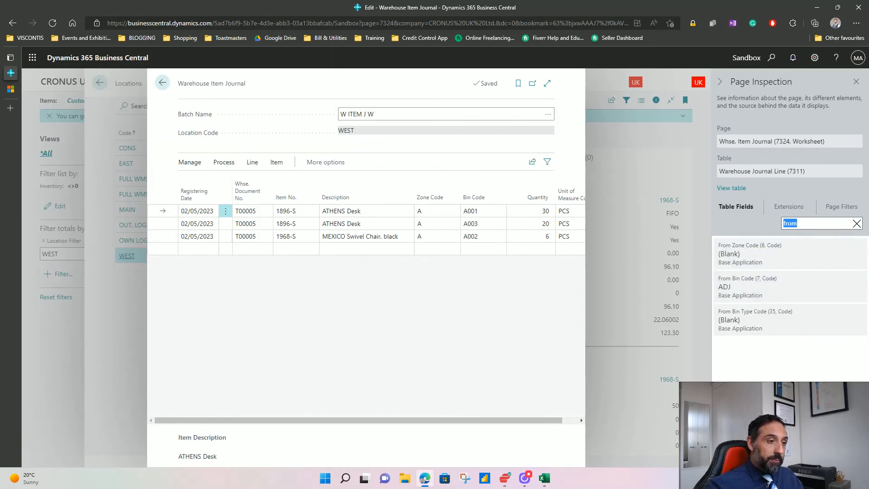
type("To")
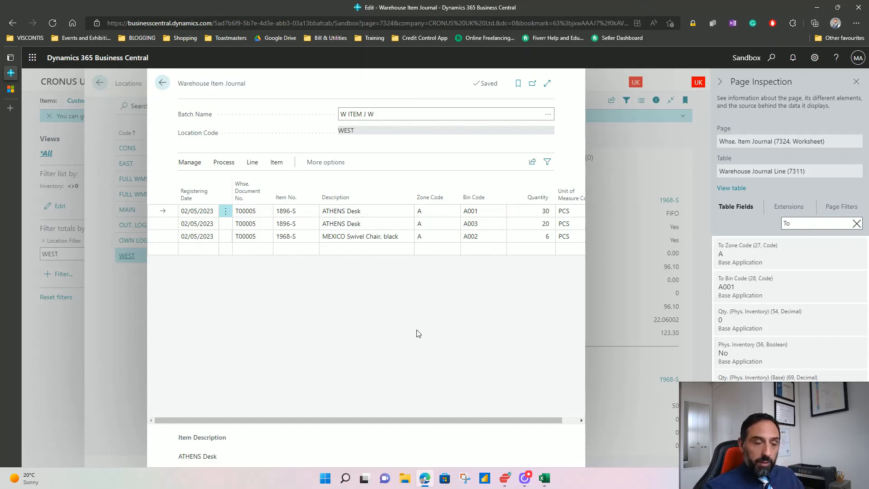
Step: Register the warehouse item journal lines for WEST and dismiss the confirmation
left_click(223, 163)
left_click(203, 182)
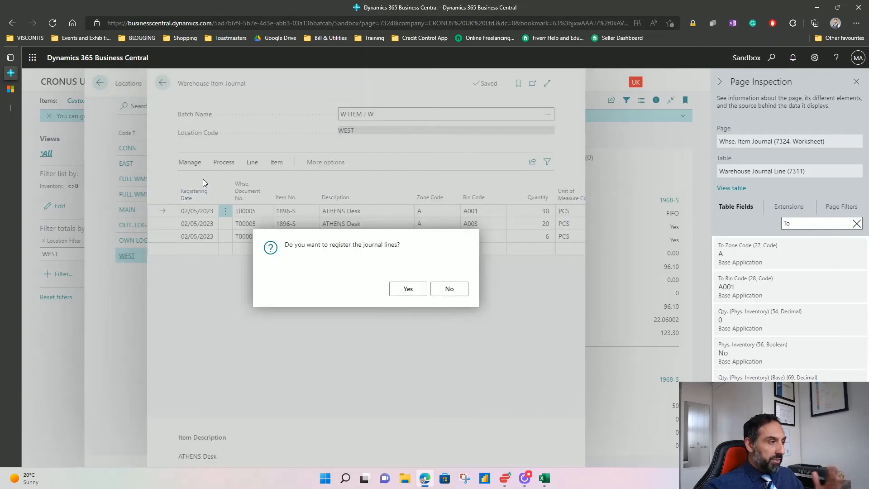
left_click(411, 289)
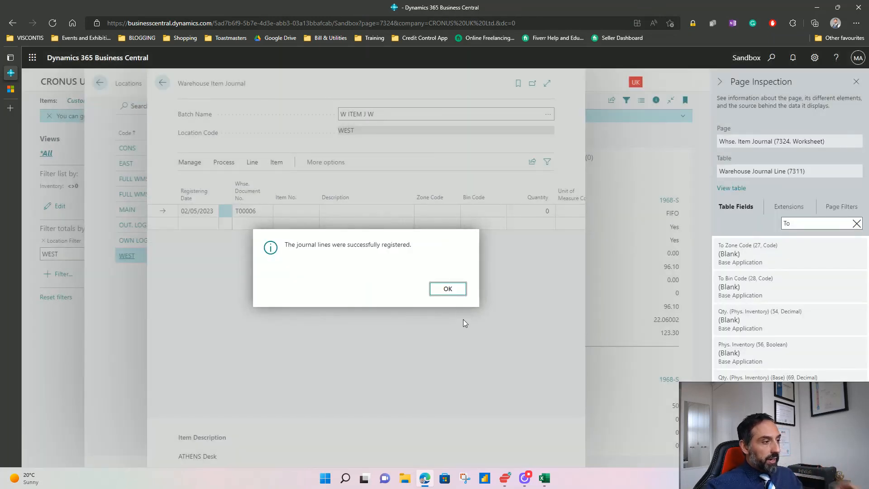
left_click(452, 292)
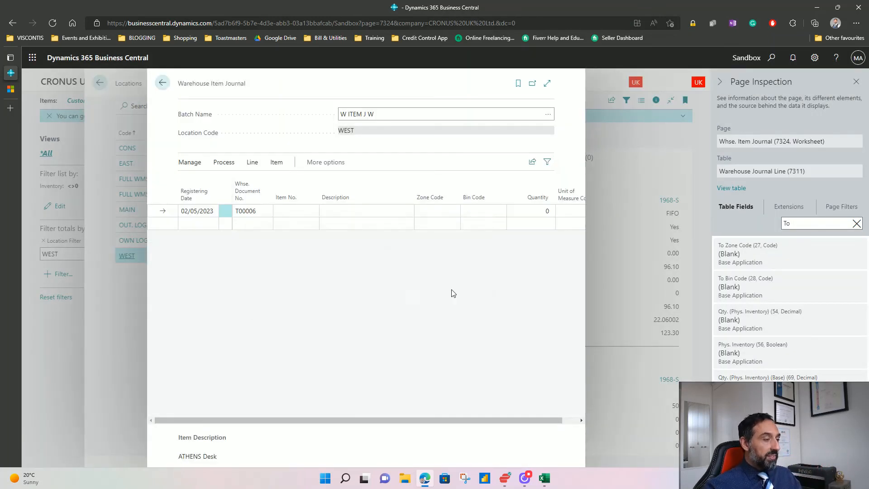
Step: Return to the item list and open the bin contents of the MEXICO Swivel Chair, item 1968-S
left_click(163, 84)
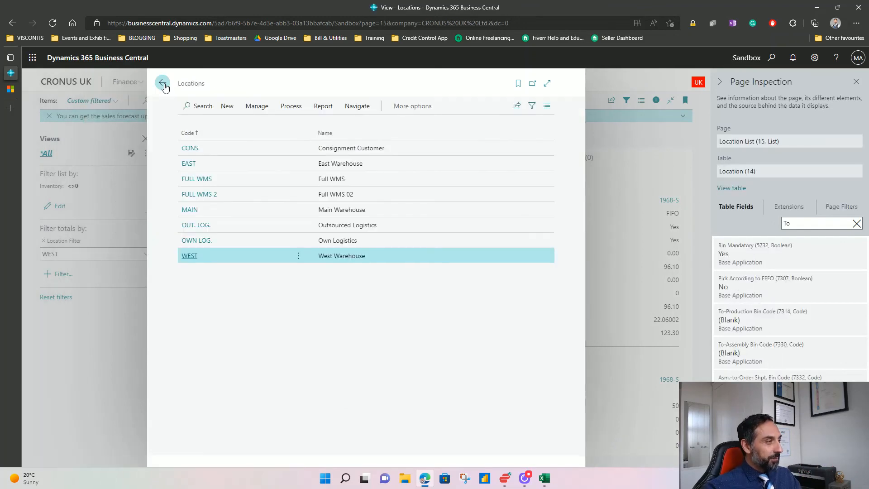
left_click(163, 84)
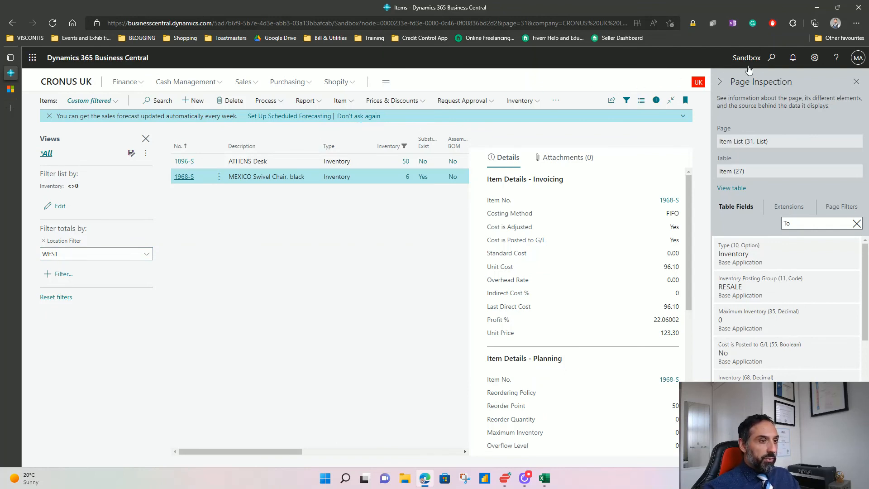
left_click(770, 58)
type("bin")
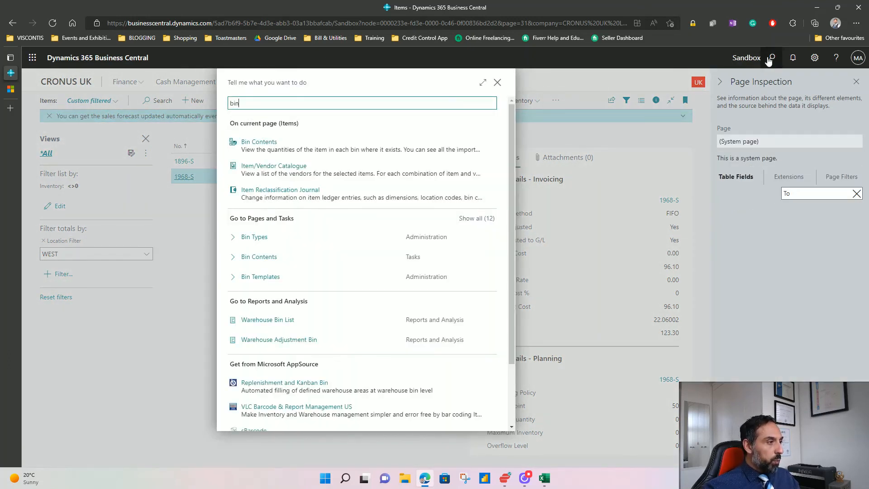
key("Down")
key("Down")
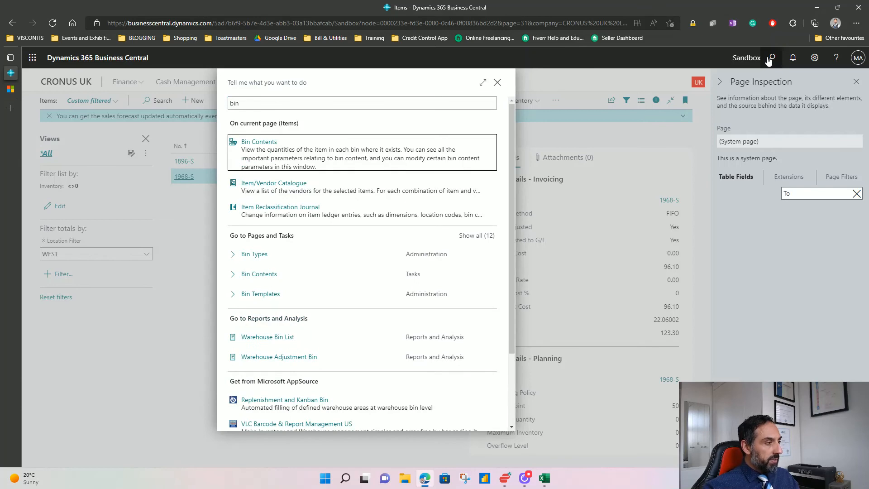
key("Return")
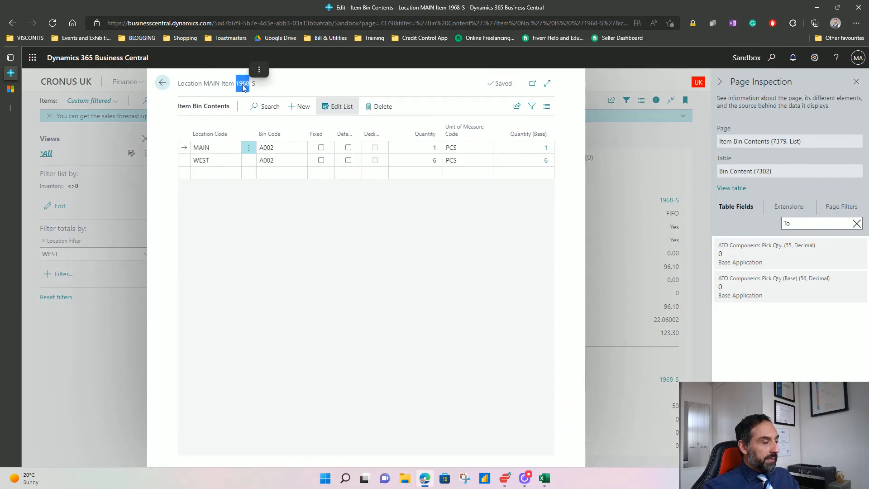
Step: Compare the chair's planned quantity and bin in the Excel plan with its WEST entry in the bin contents
key("alt+Tab")
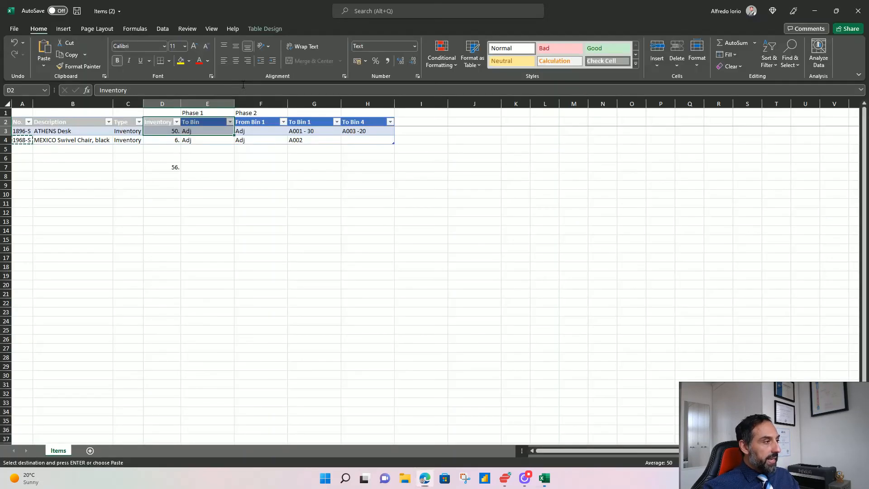
left_click(6, 140)
left_click(167, 141)
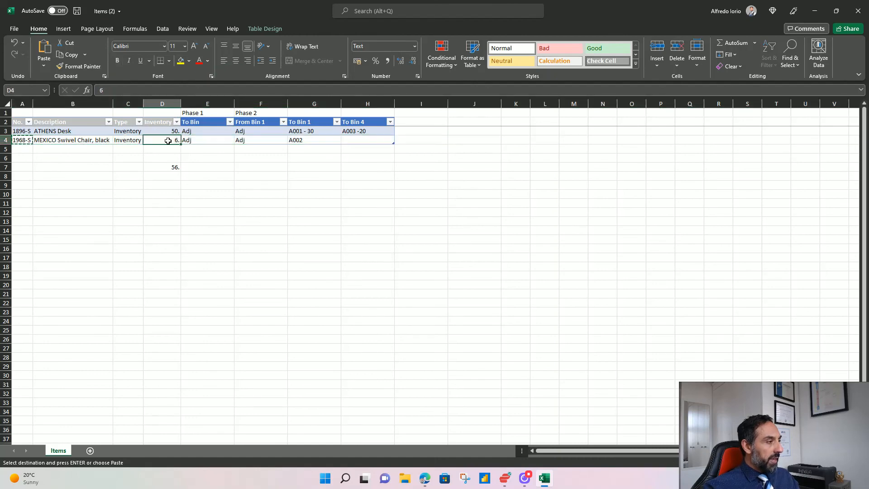
left_click(317, 141)
key("alt+Tab")
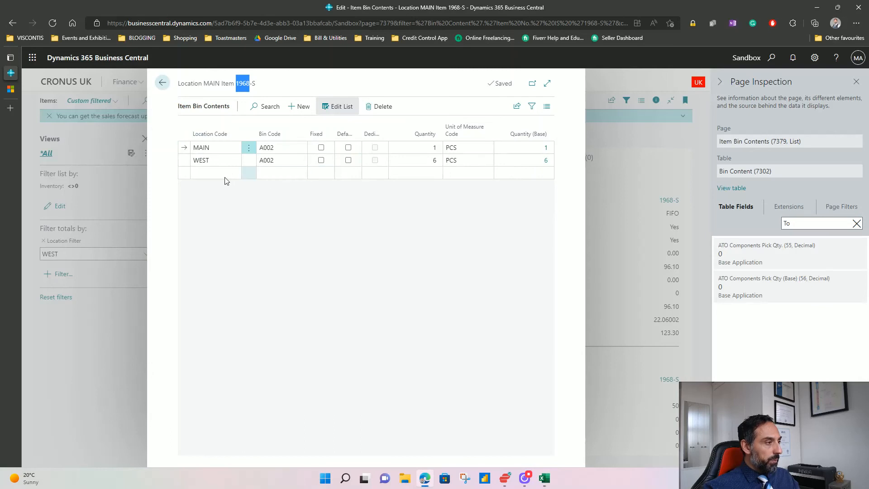
left_click(186, 164)
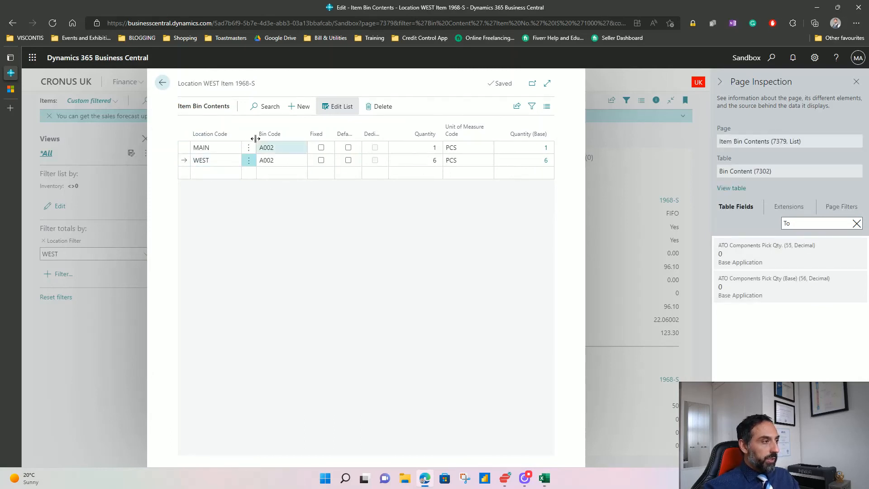
Step: Leave the chair's bin contents, search for the Locations page and open the WEST location card
left_click(163, 83)
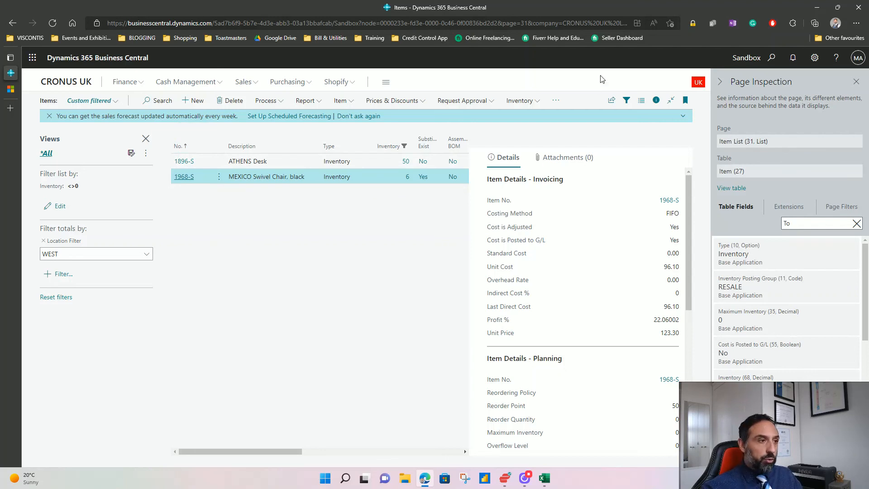
left_click(771, 57)
type("loca")
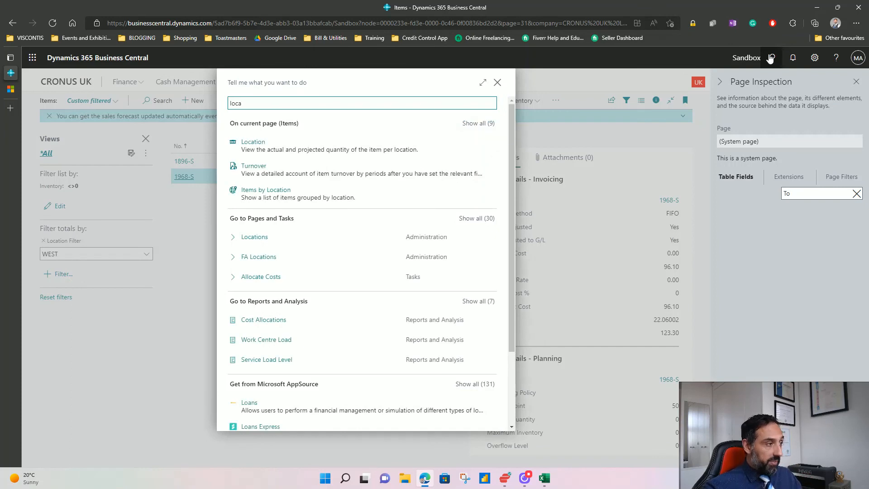
key("Down")
key("Down")
key("Down")
key("Down")
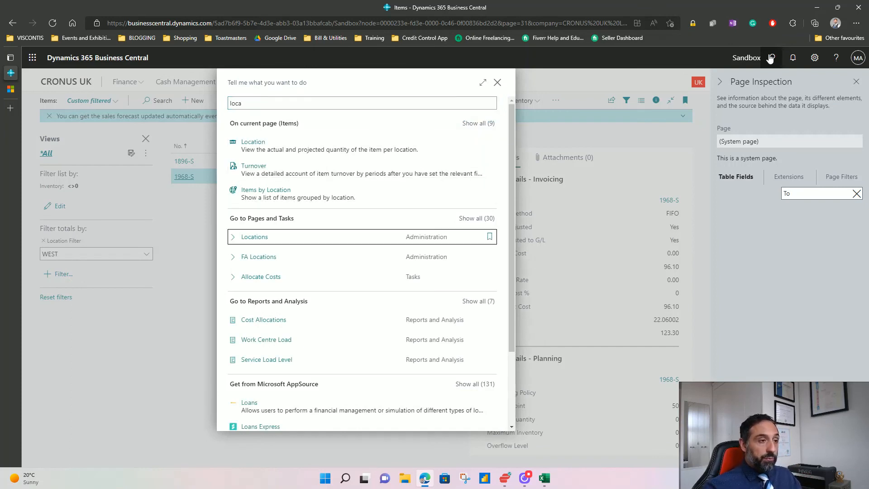
key("Return")
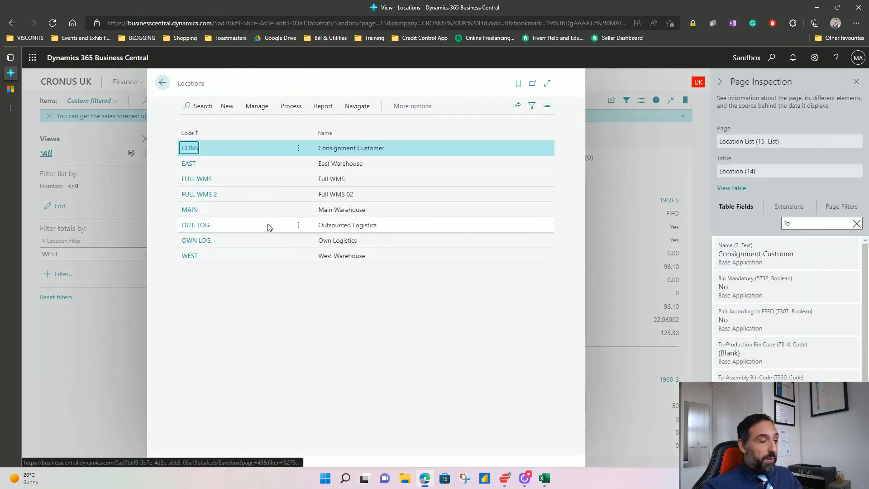
left_click(190, 257)
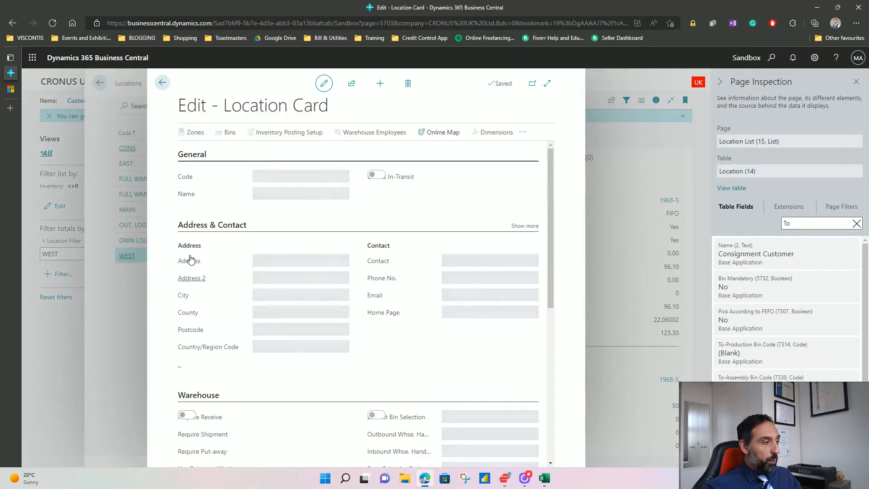
Step: Set the WEST location's receipt bin code to REC and its shipment bin code to SHIP
scroll(406, 387, "down", 3)
scroll(406, 387, "down", 4)
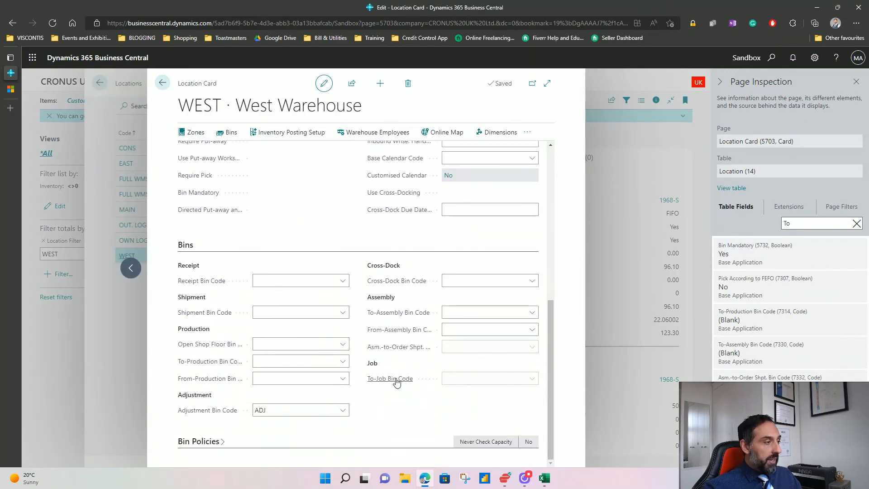
left_click(344, 281)
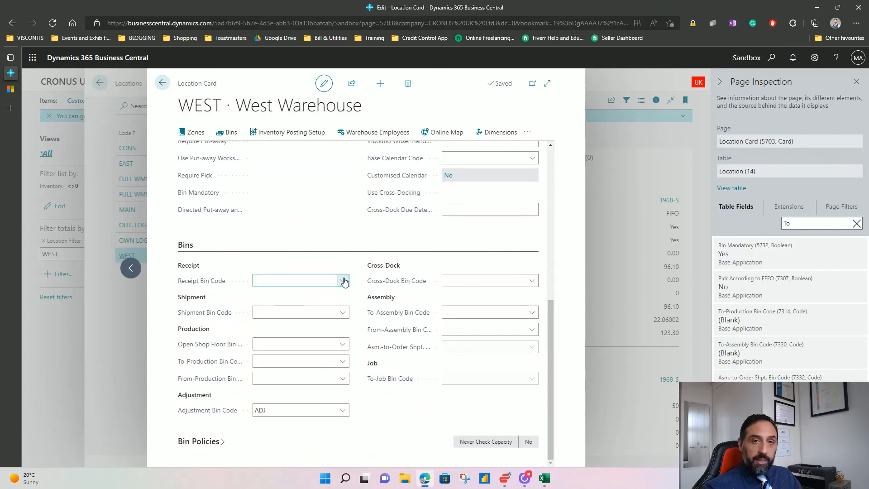
left_click(344, 281)
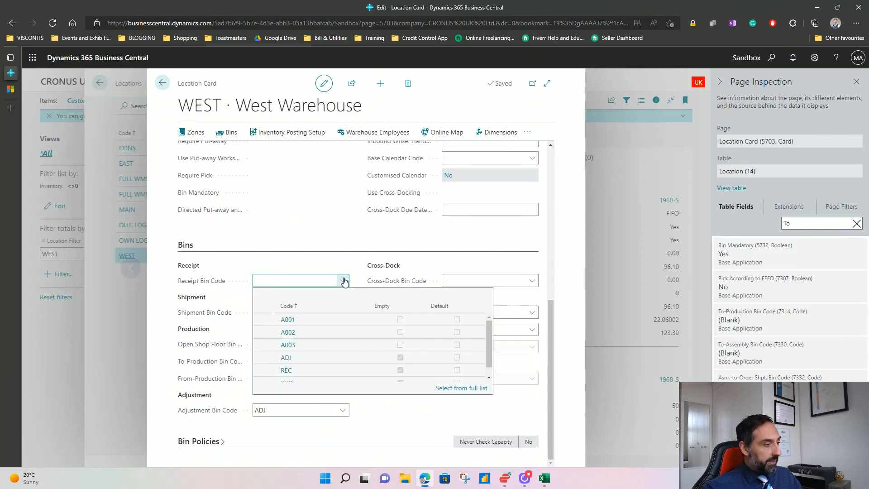
left_click(326, 369)
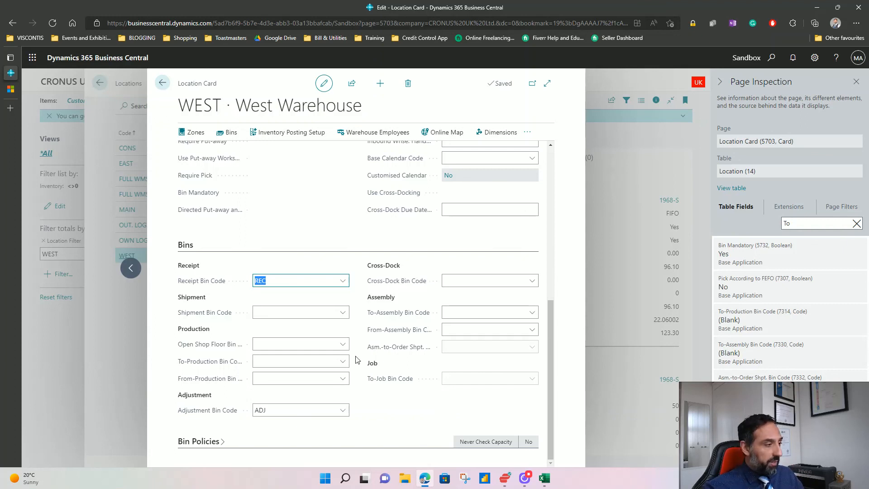
left_click(344, 312)
left_click(343, 313)
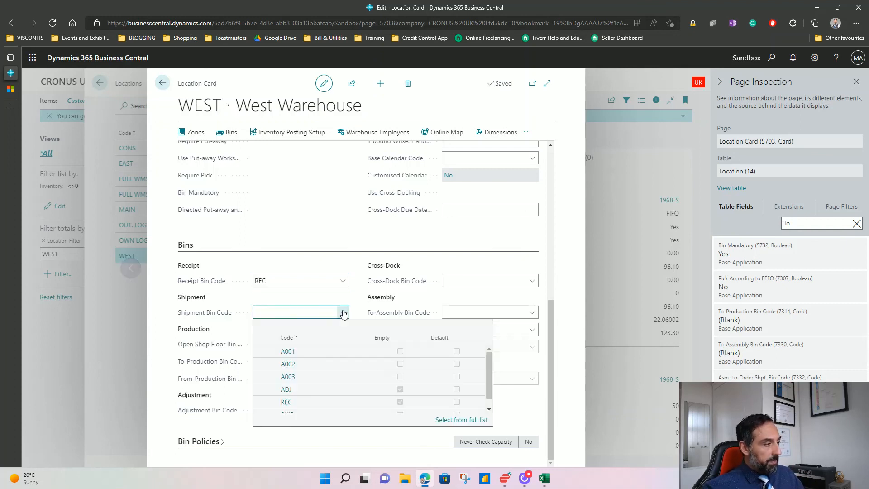
scroll(333, 404, "down", 1)
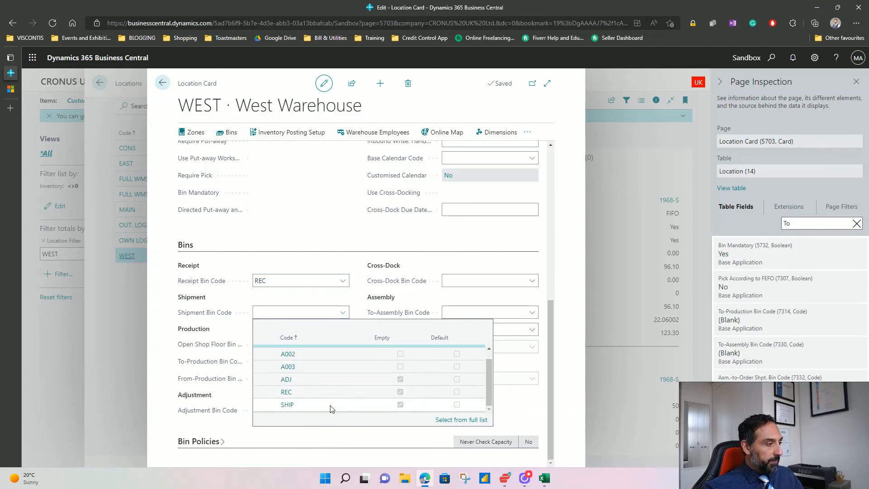
left_click(332, 405)
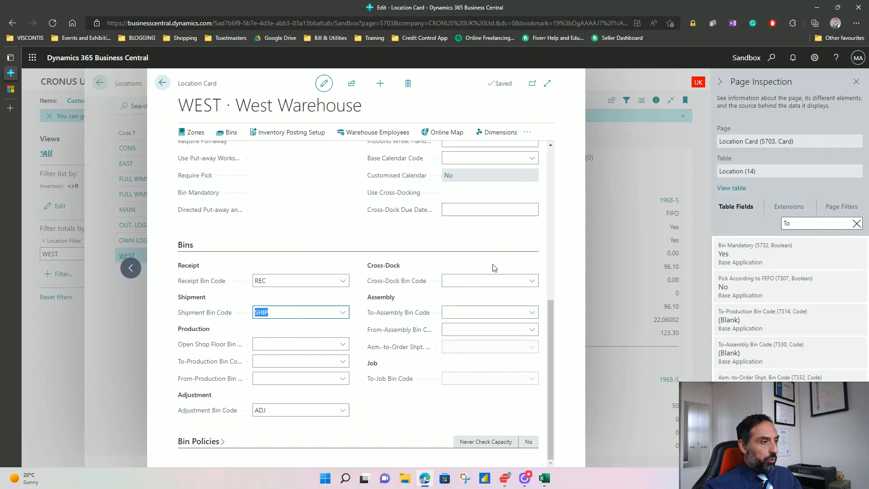
Step: Close the WEST location card and the locations list to return to the items, and close Page Inspection
scroll(494, 267, "up", 4)
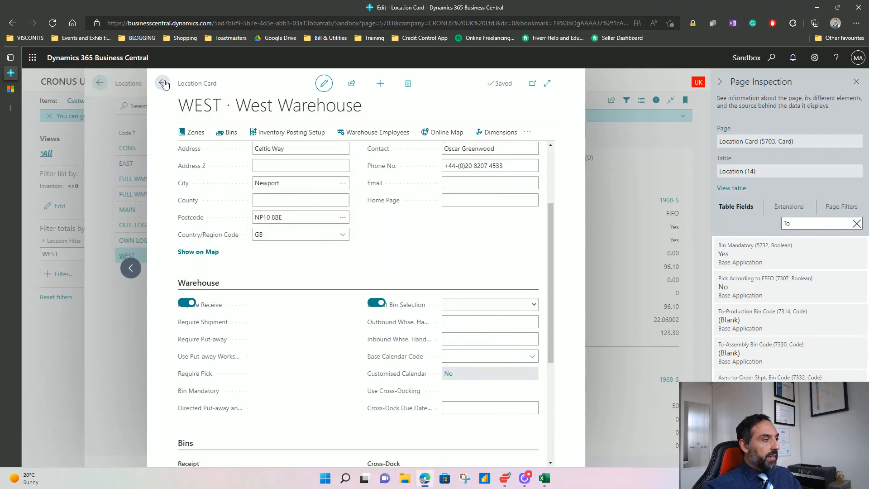
left_click(163, 84)
left_click(163, 83)
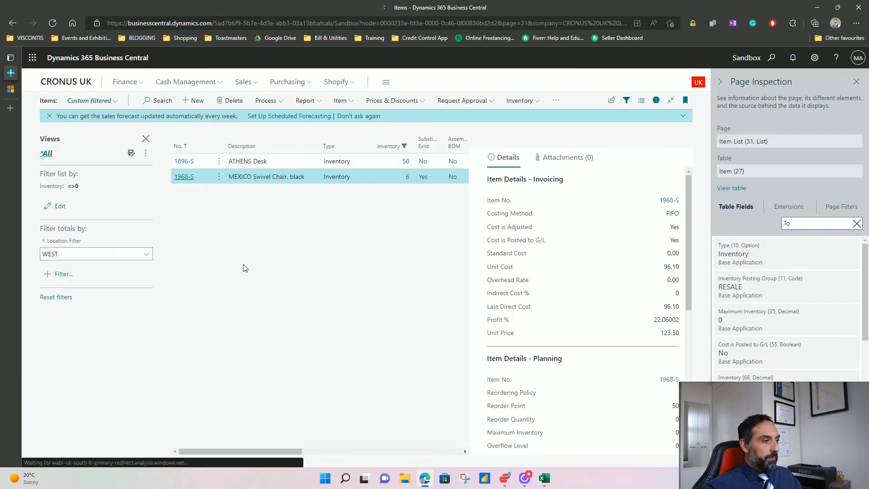
left_click(857, 83)
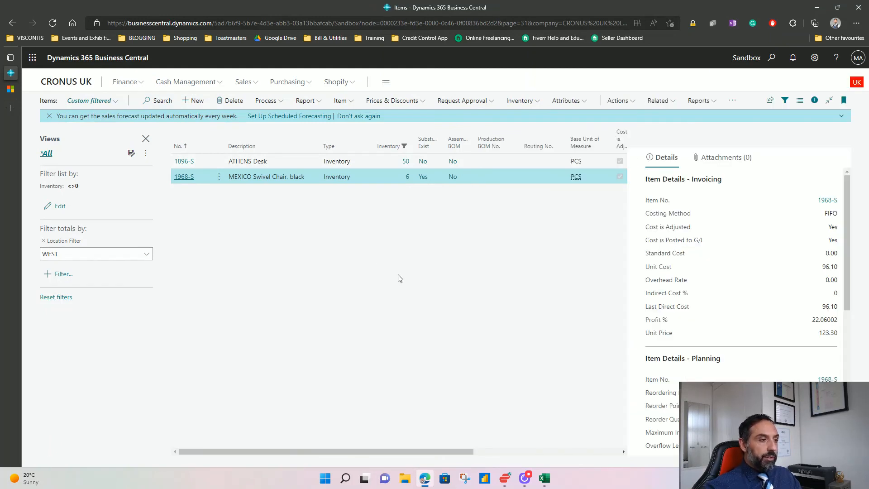